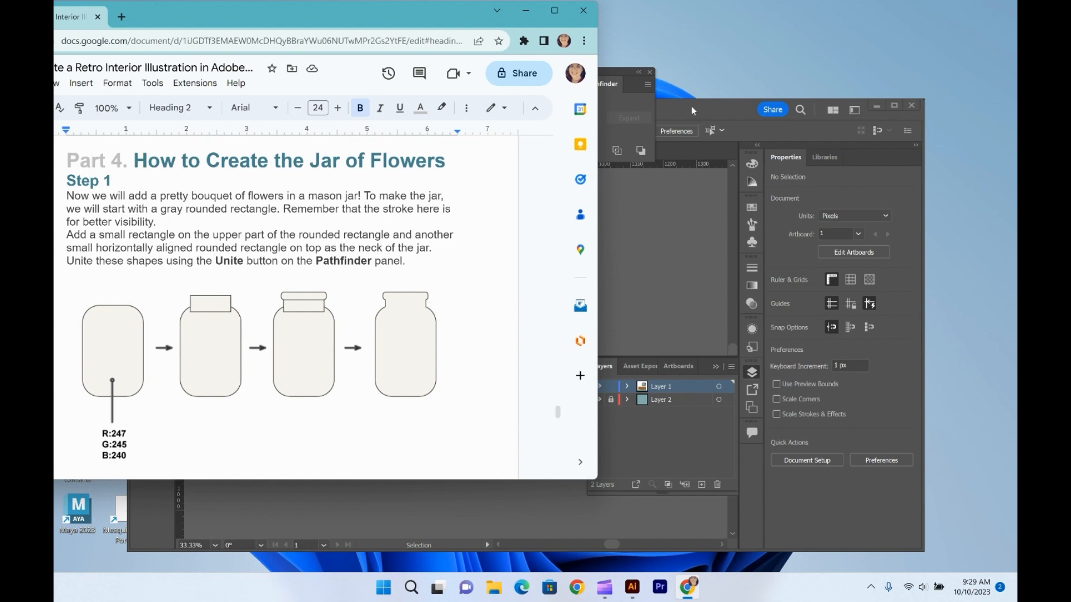
Draw a rounded rectangle about 169 px wide and 220 px high beside the artboard as the jar body
left_click_drag(691, 106, 838, 95)
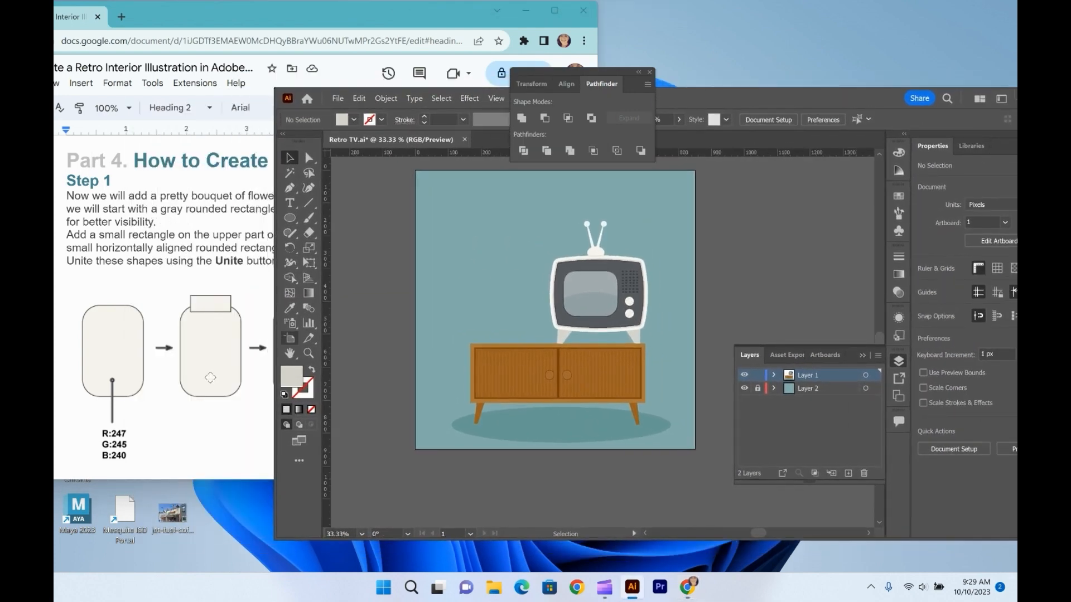
left_click(151, 282)
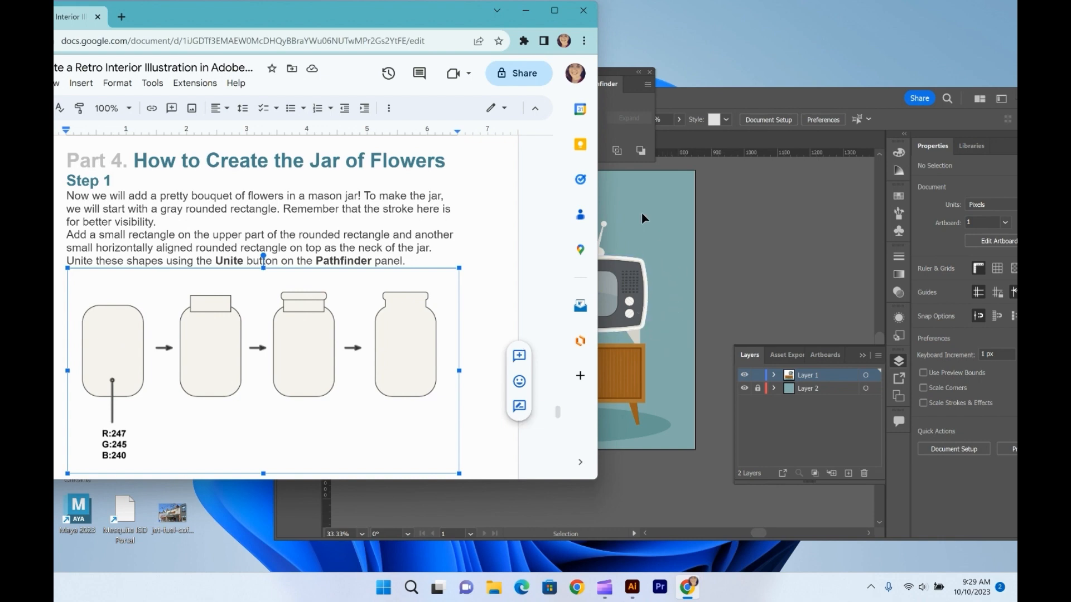
left_click(666, 211)
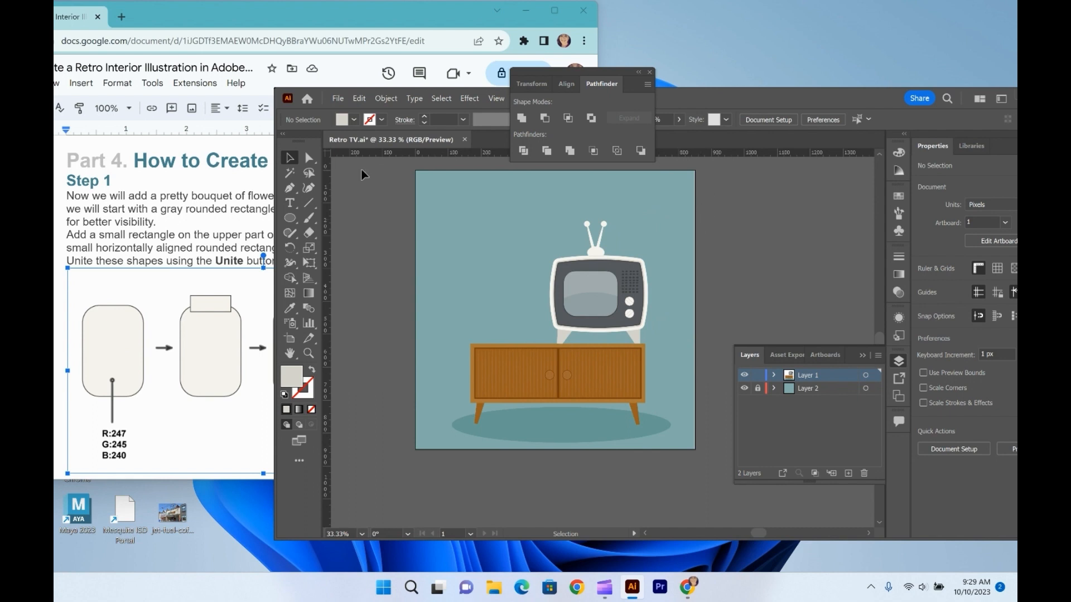
left_click(292, 220)
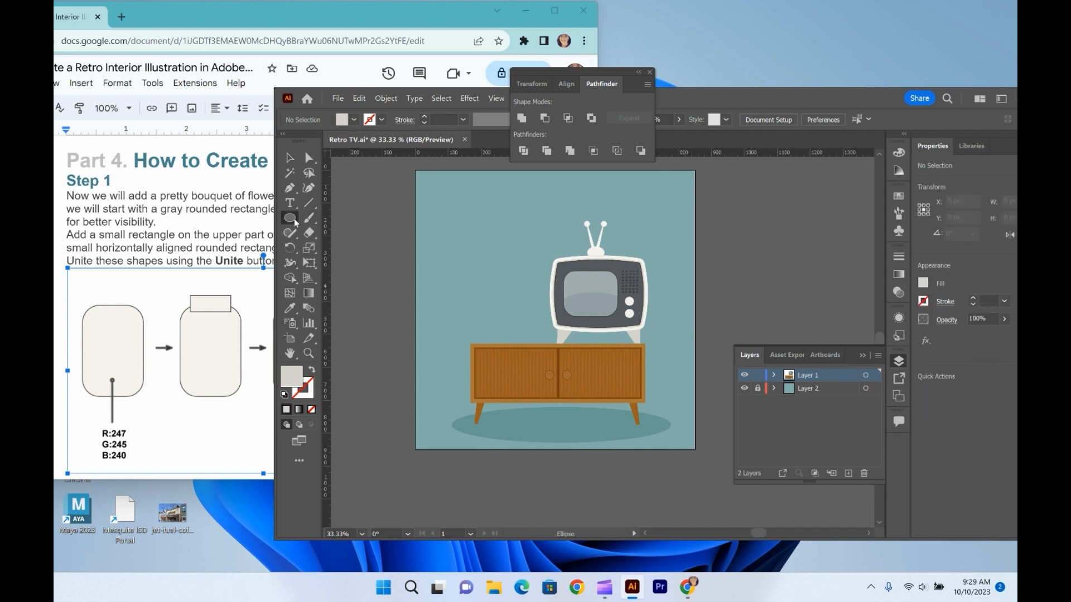
left_click_drag(295, 222, 402, 289)
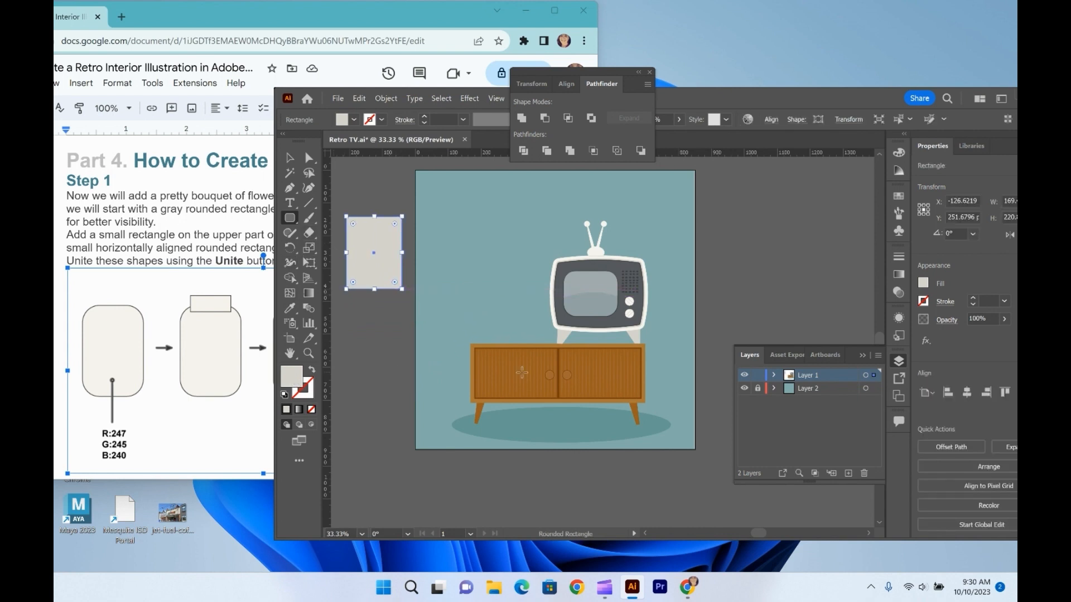
Set the jar body's fill color to R 247, G 245, B 240
double_click(291, 378)
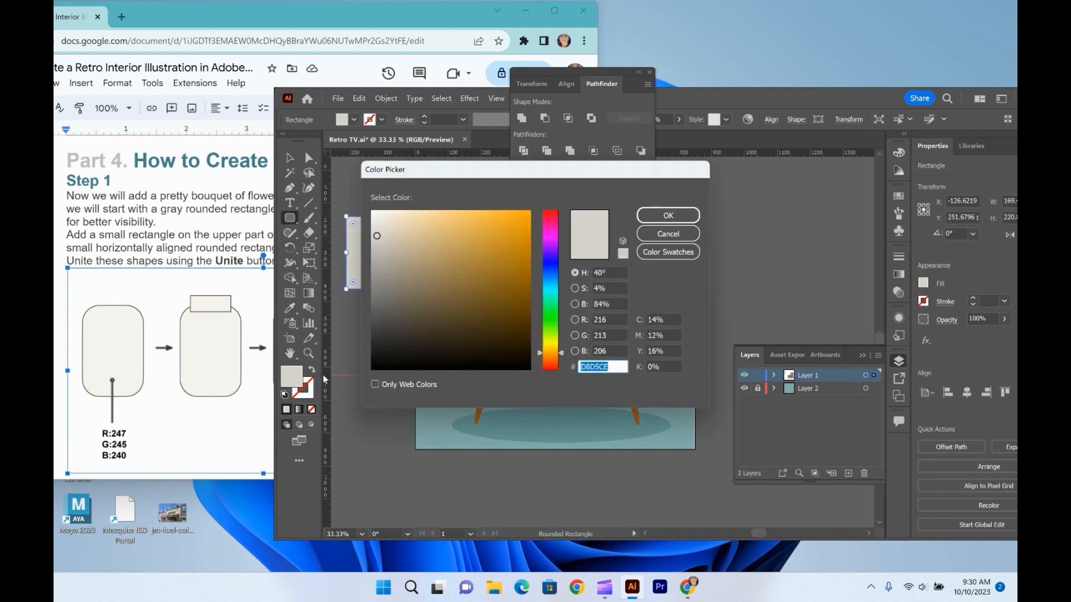
left_click(594, 320)
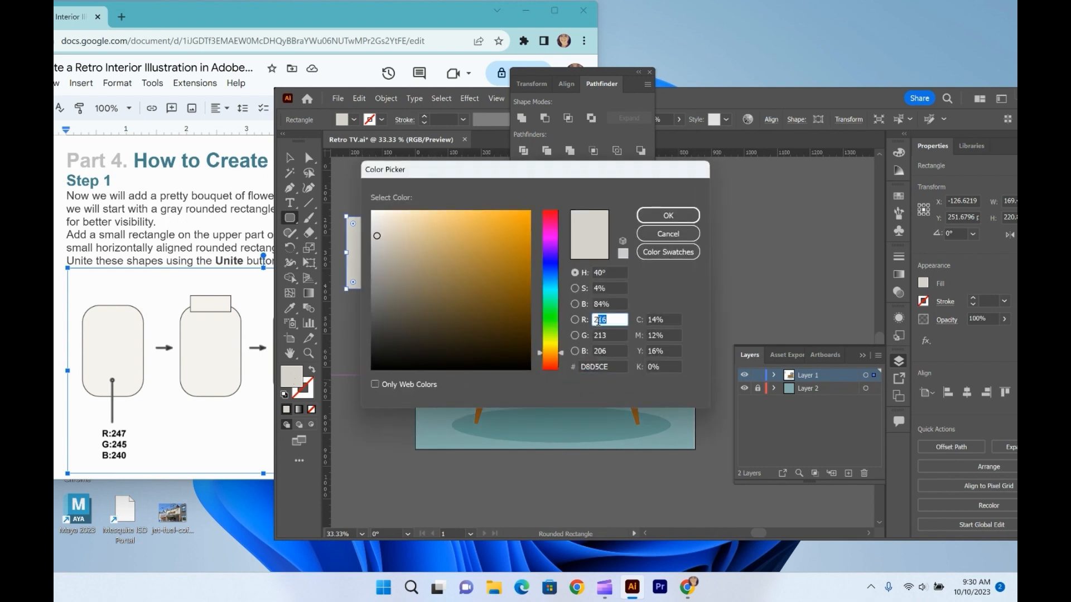
type("247")
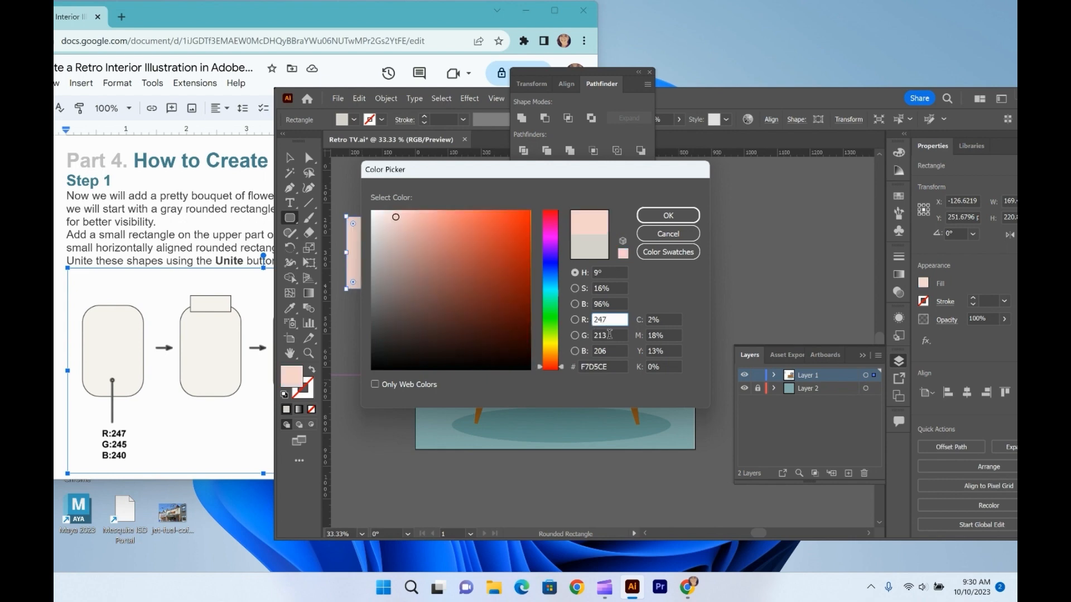
left_click(609, 334)
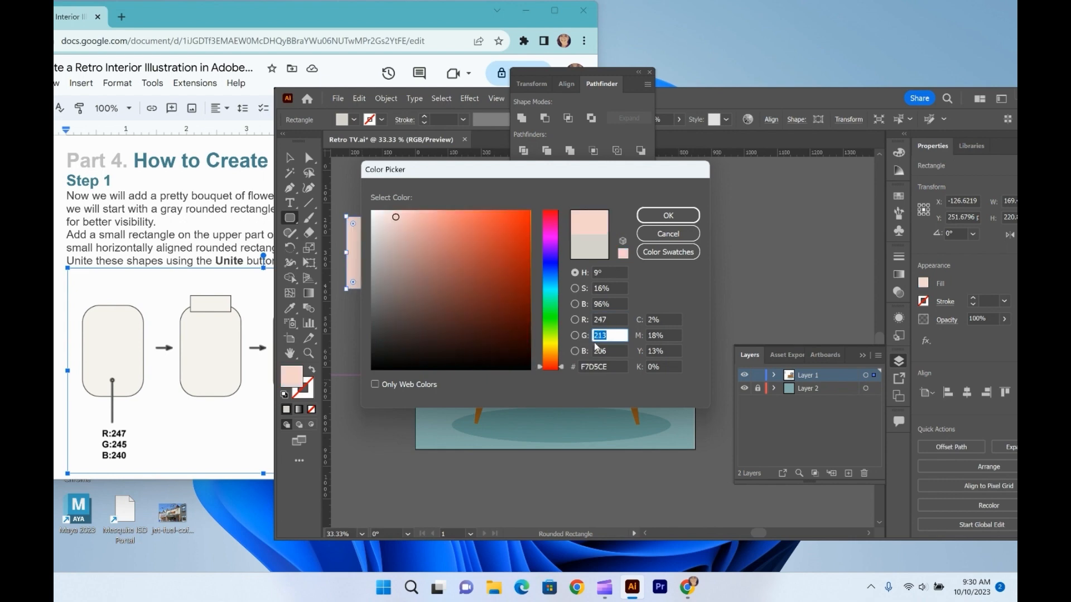
type("45")
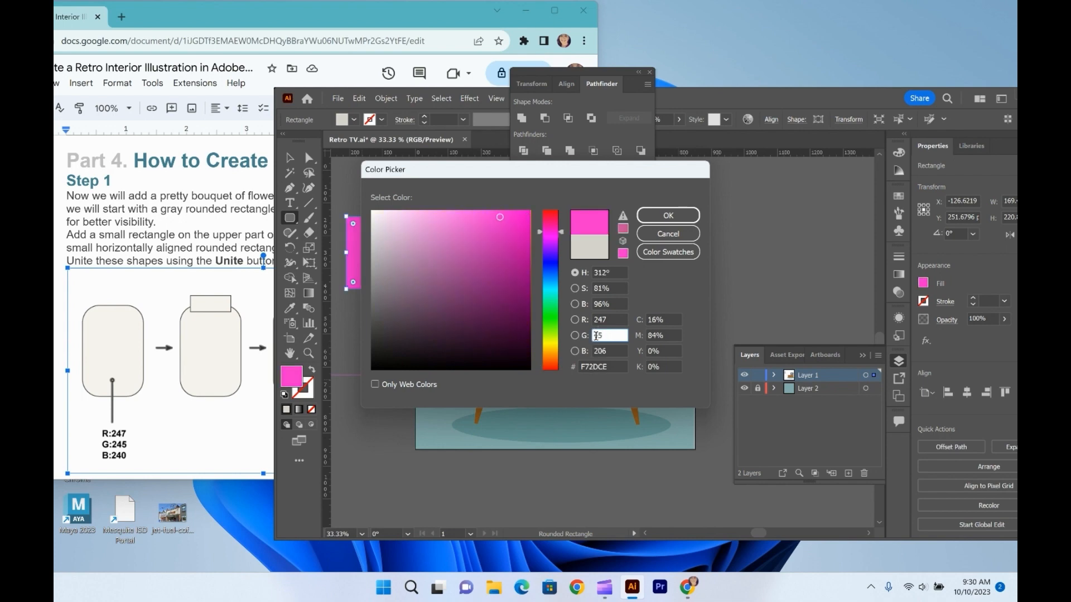
left_click(597, 336)
type("2")
double_click(600, 333)
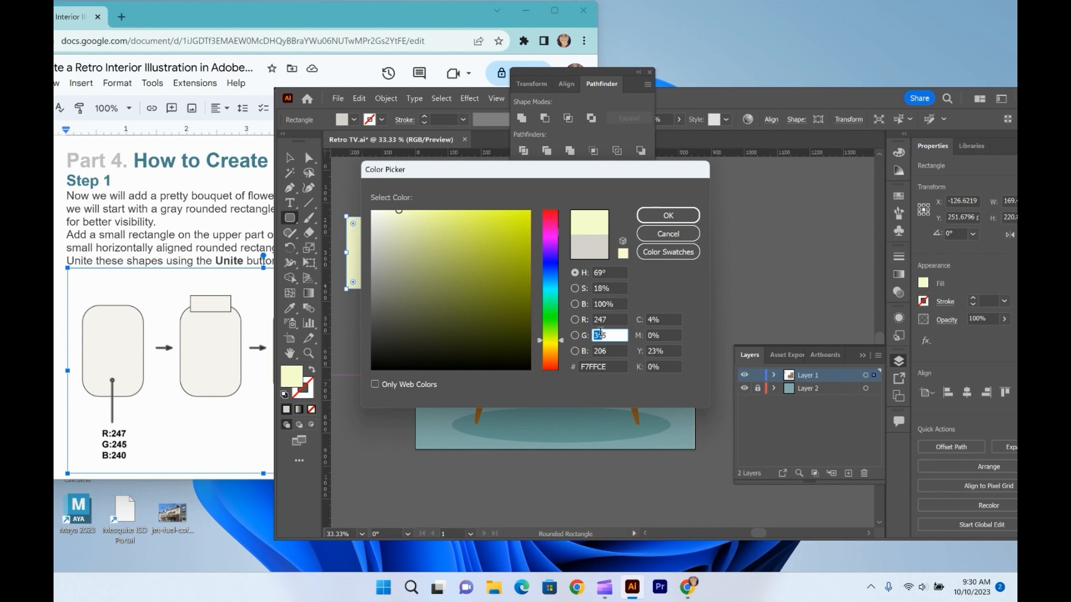
left_click(599, 333)
double_click(608, 352)
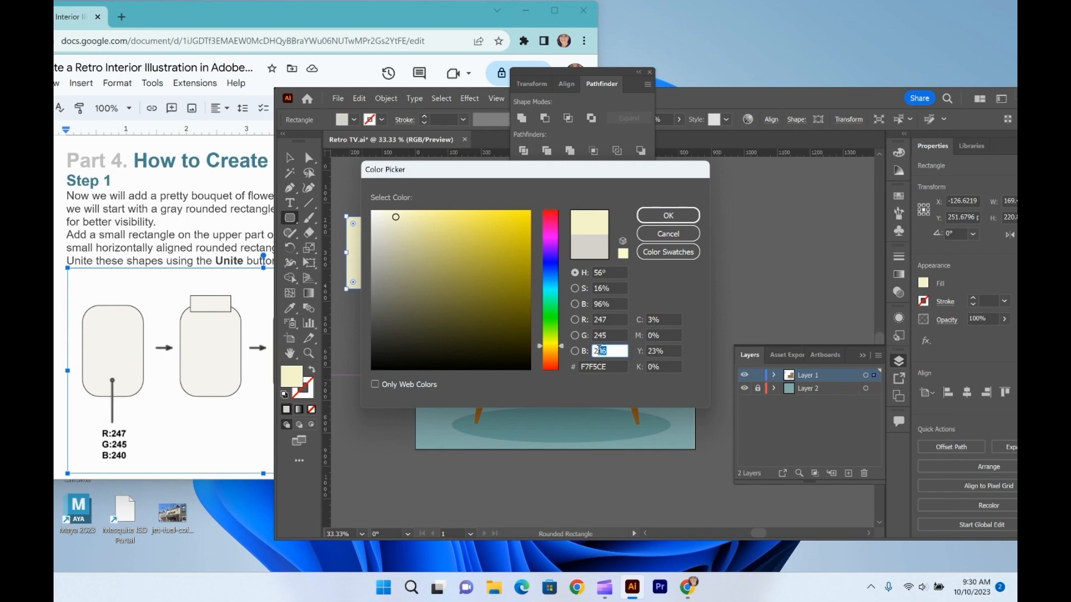
type("240")
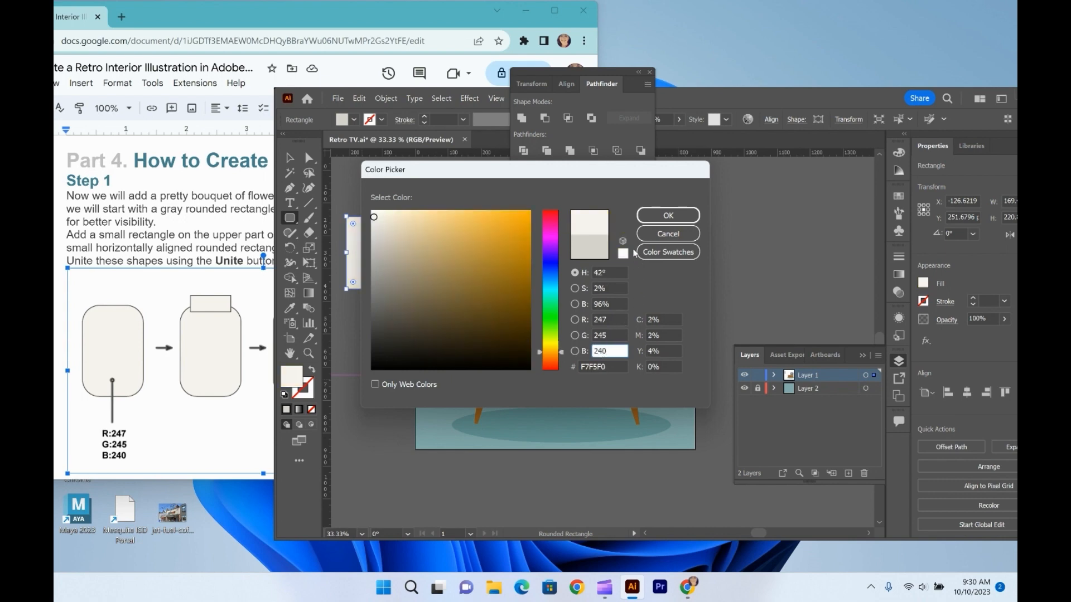
left_click(668, 216)
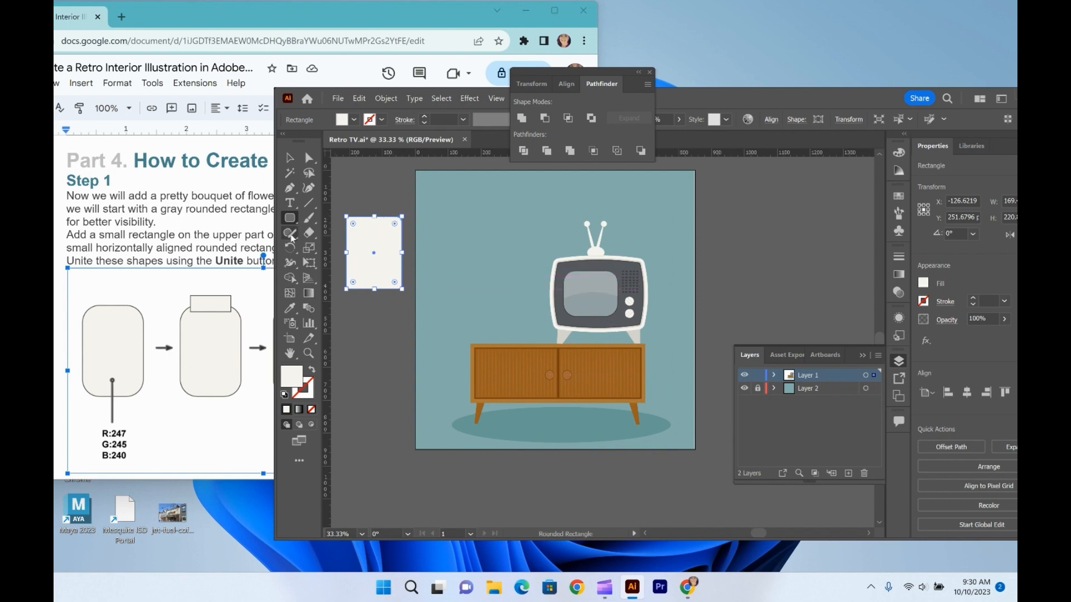
Draw a small rectangle as the jar's neck, about 113 px wide and 50 px high, centered over the body's upper edge
left_click(294, 223)
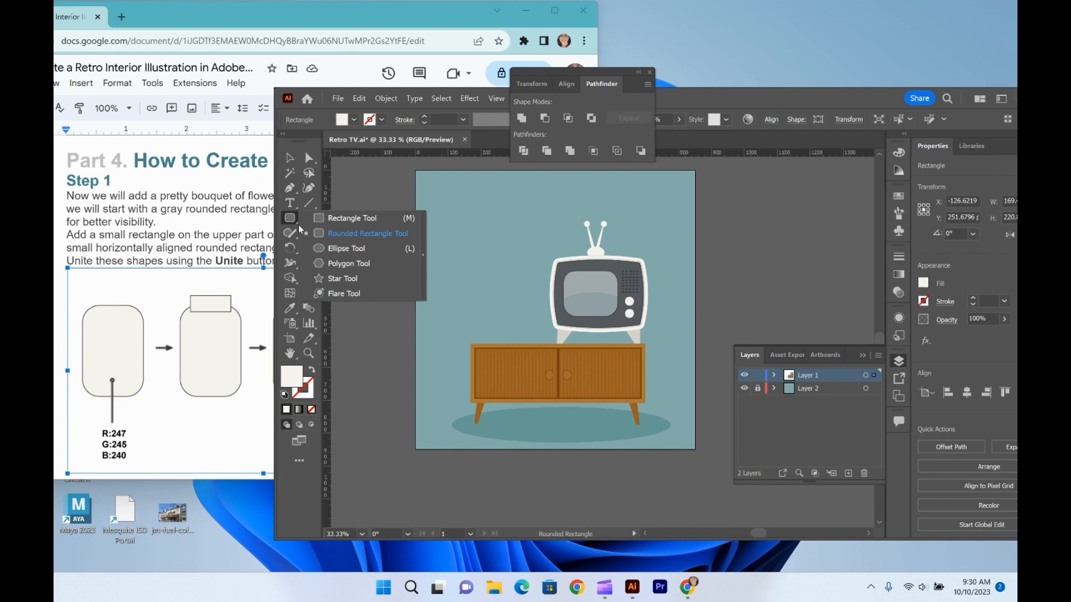
left_click(363, 218)
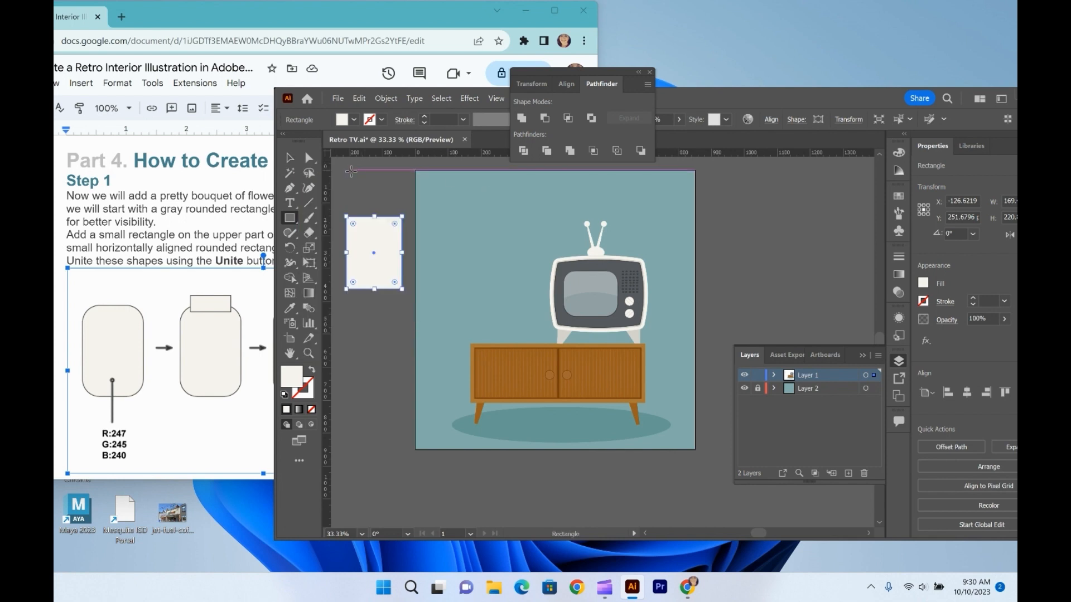
mouse_move(351, 171)
left_mouse_down()
mouse_move(405, 200)
mouse_move(396, 189)
left_mouse_up()
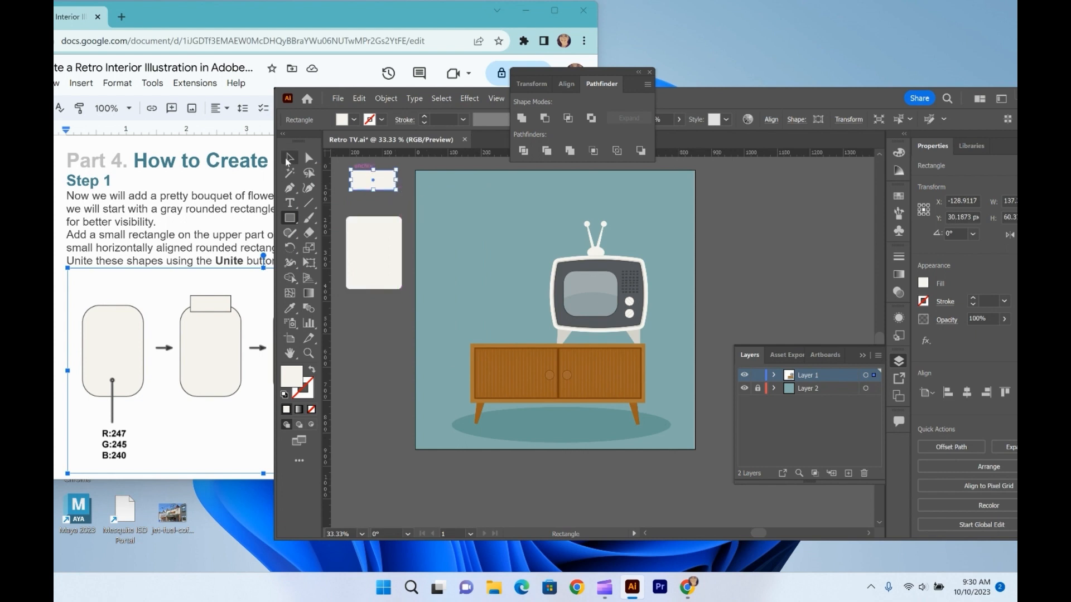
left_click(289, 160)
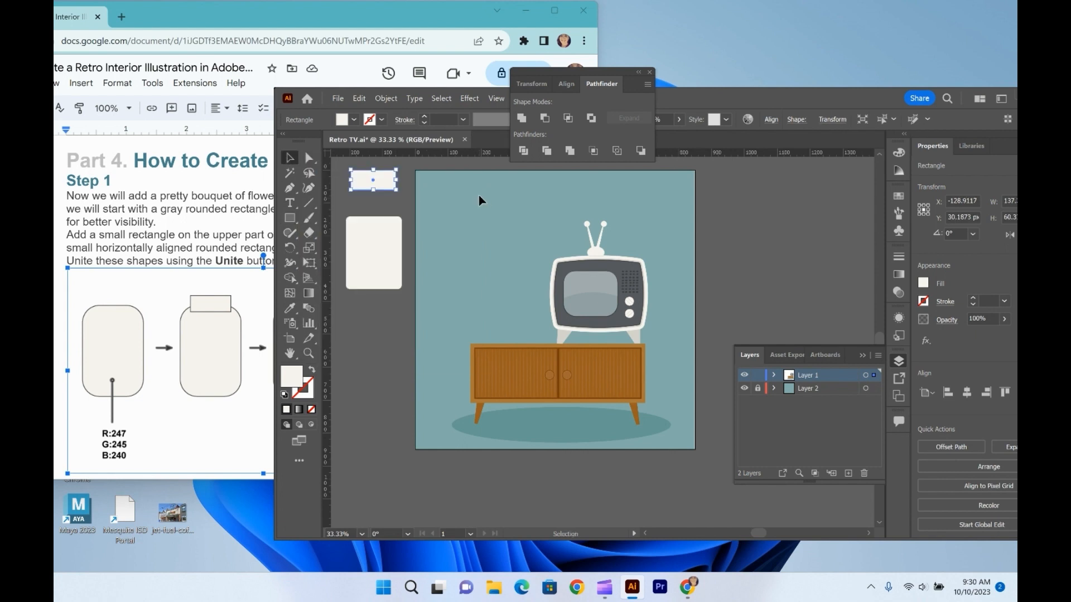
left_click_drag(377, 176, 388, 221)
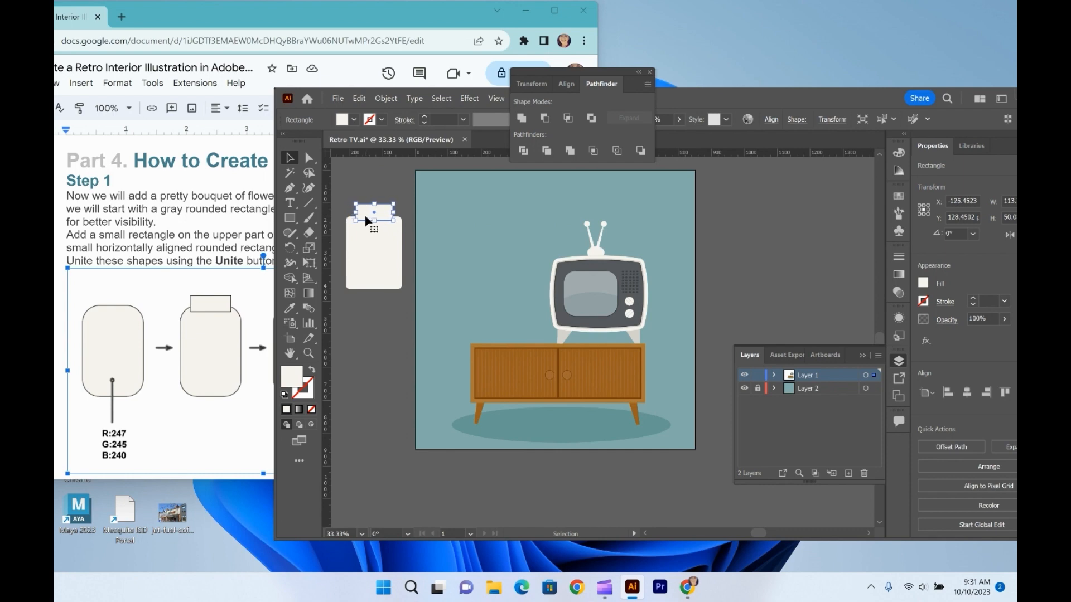
Add a horizontal rounded rectangle about 150 px wide and 41 px high centered on top of the neck as the jar's rim
left_click(255, 424)
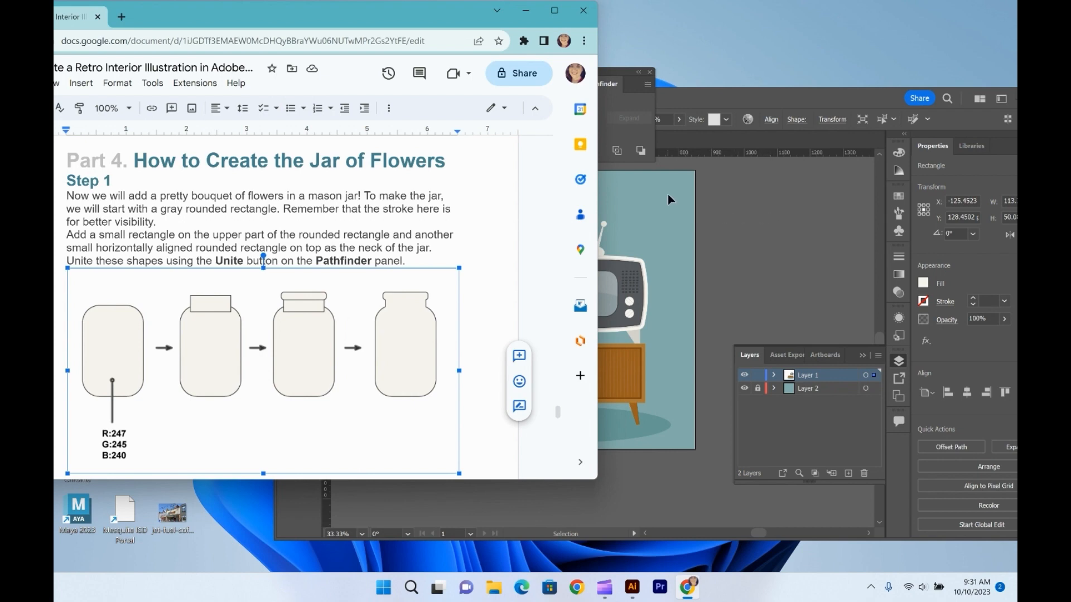
left_click(731, 229)
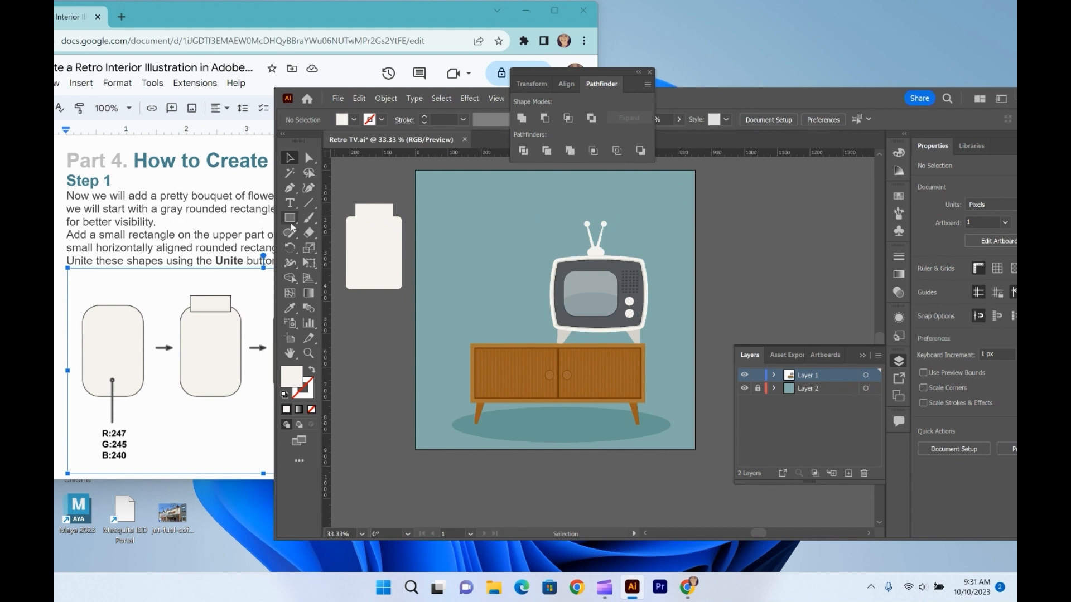
left_click_drag(290, 219, 347, 237)
mouse_move(344, 187)
left_mouse_down()
mouse_move(395, 199)
mouse_move(385, 201)
left_mouse_up()
left_click(290, 157)
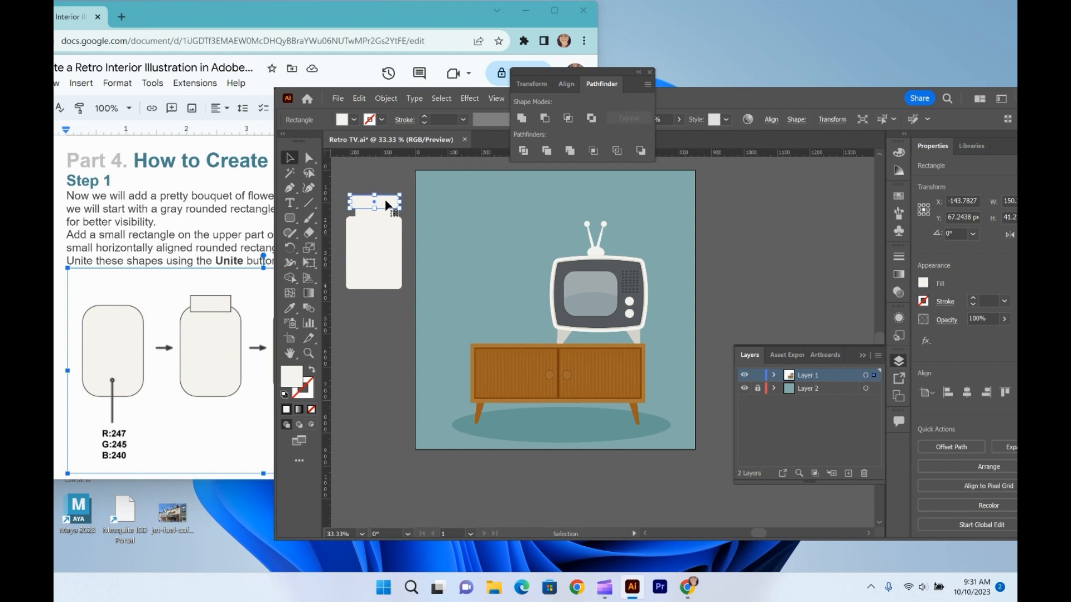
left_click(343, 175)
Narrow the jar's rim to about 138 px and nudge it about 11 px down over the neck
left_click(254, 301)
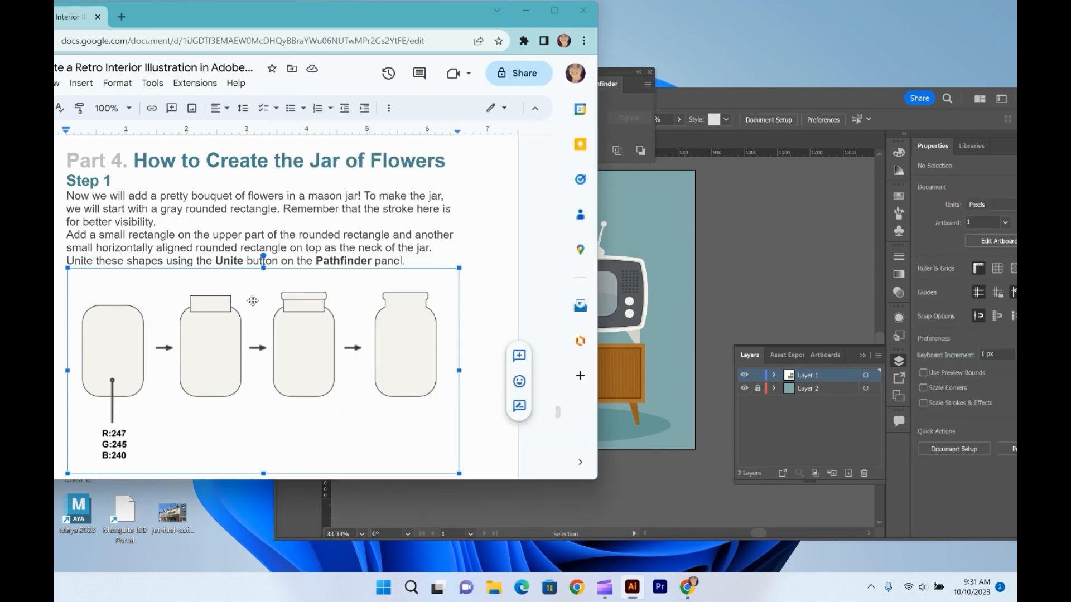
left_click(634, 209)
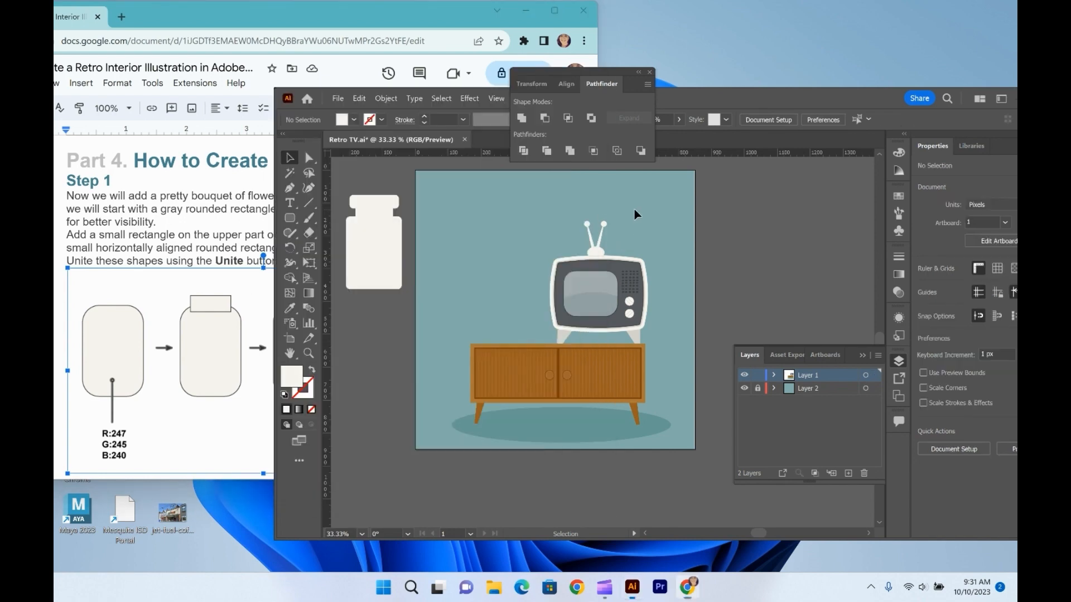
left_click(372, 199)
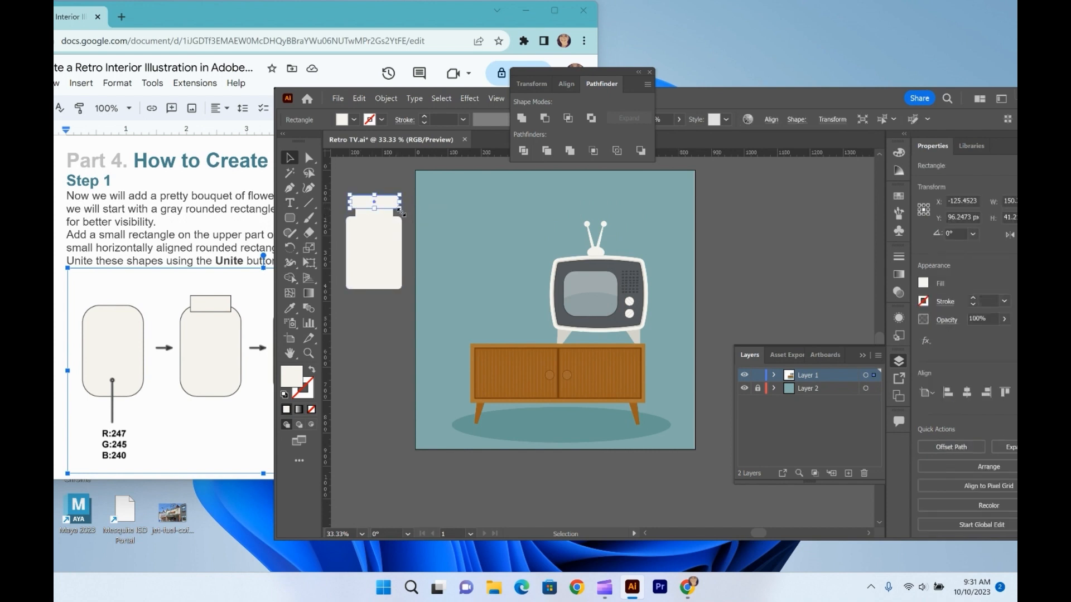
left_click_drag(400, 212, 396, 209)
key("Right")
key("Right")
key("Right")
key("Right")
key("Right")
key("Down")
key("Down")
key("Down")
key("Down")
key("Down")
key("Down")
key("Down")
key("Down")
key("Down")
key("Down")
key("Down")
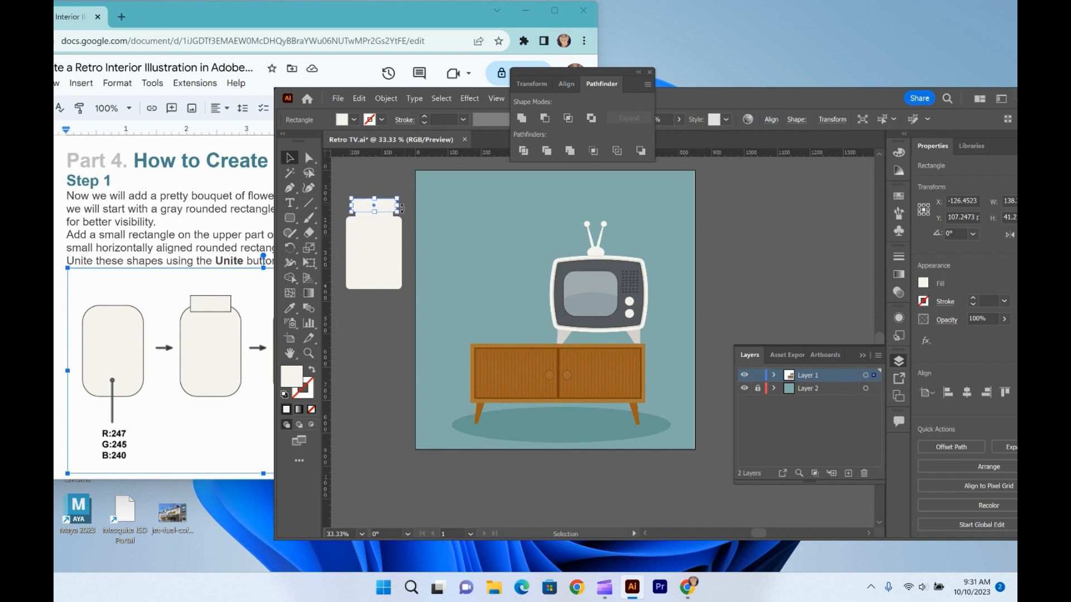
Select the body, neck and rim and unite them into a single jar shape with Pathfinder
left_click(333, 236)
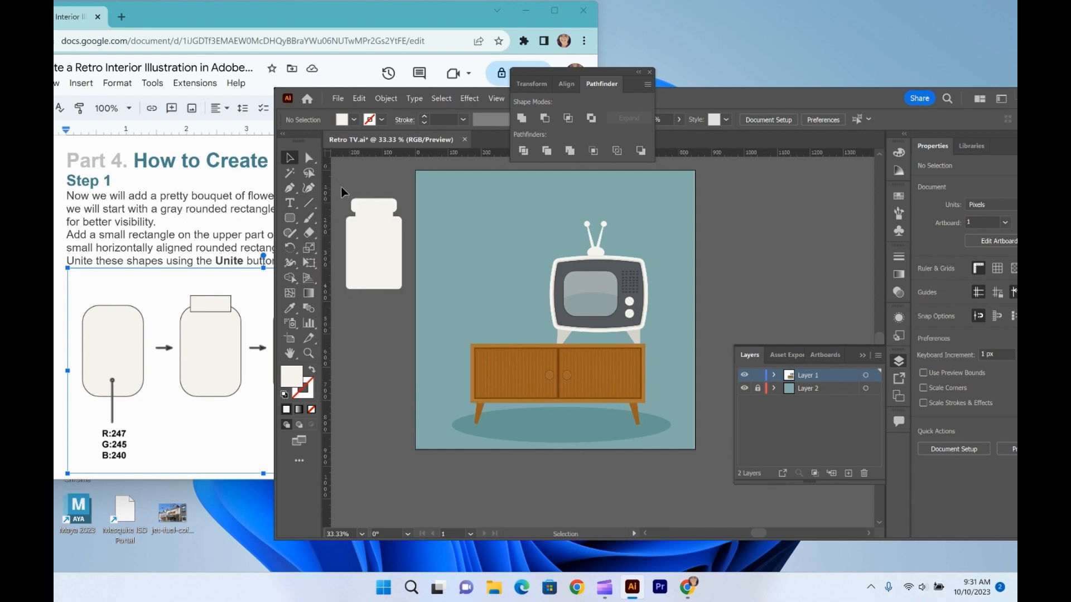
key("ctrl+a")
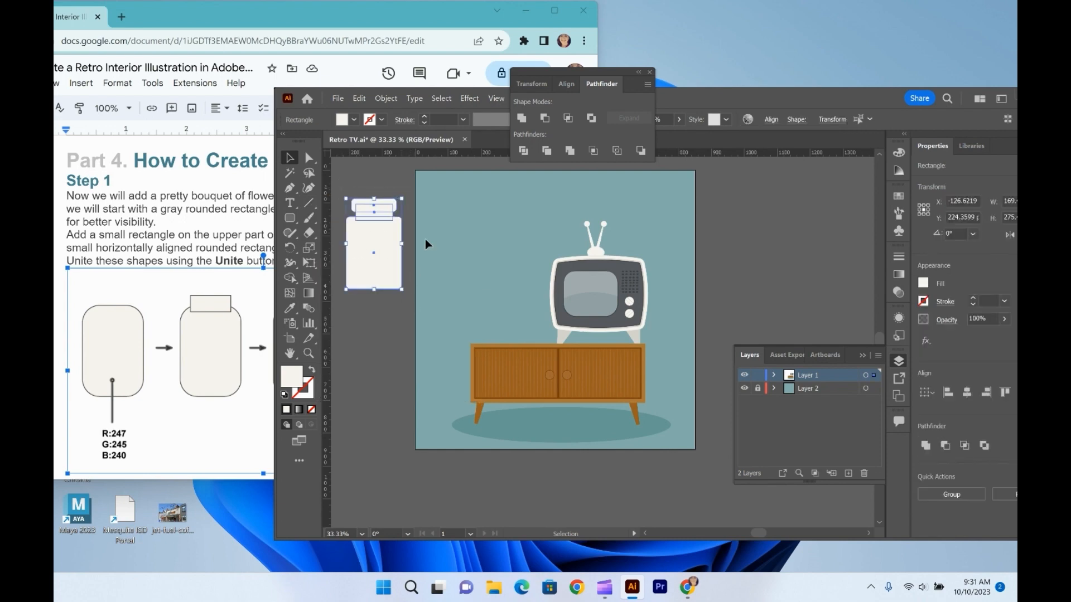
left_click(522, 118)
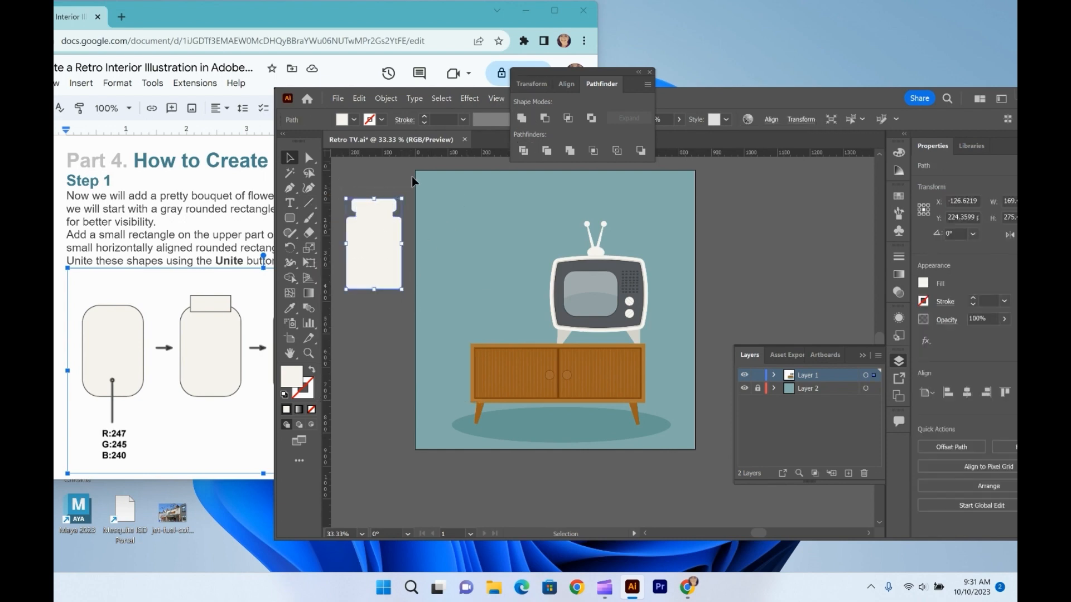
left_click(363, 185)
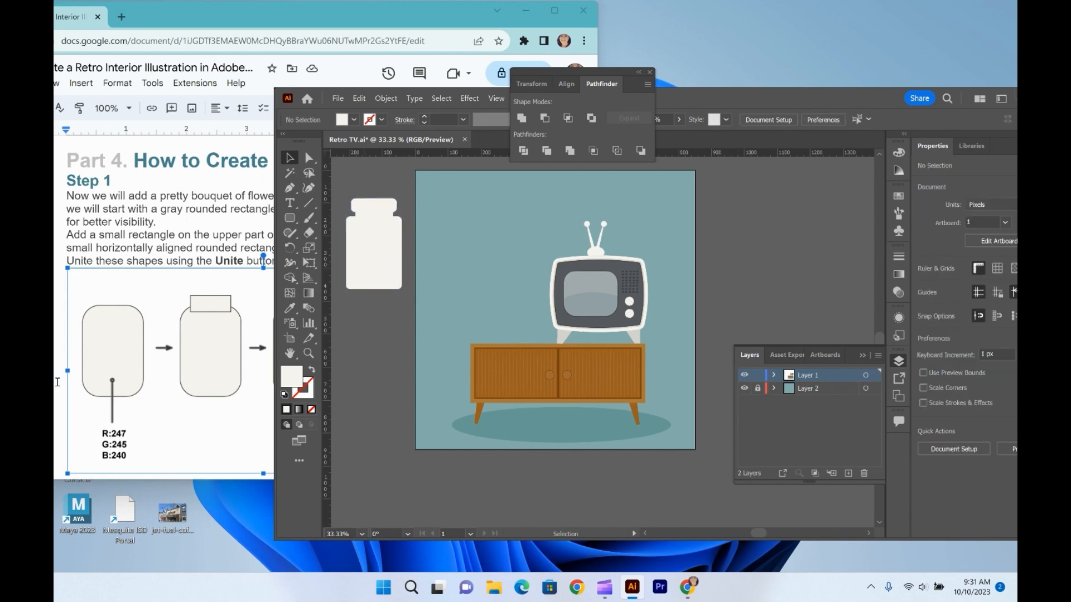
Switch to the Google Docs tutorial and read the Step 2 instructions on adding water to the jar
scroll(85, 397, "down", 5)
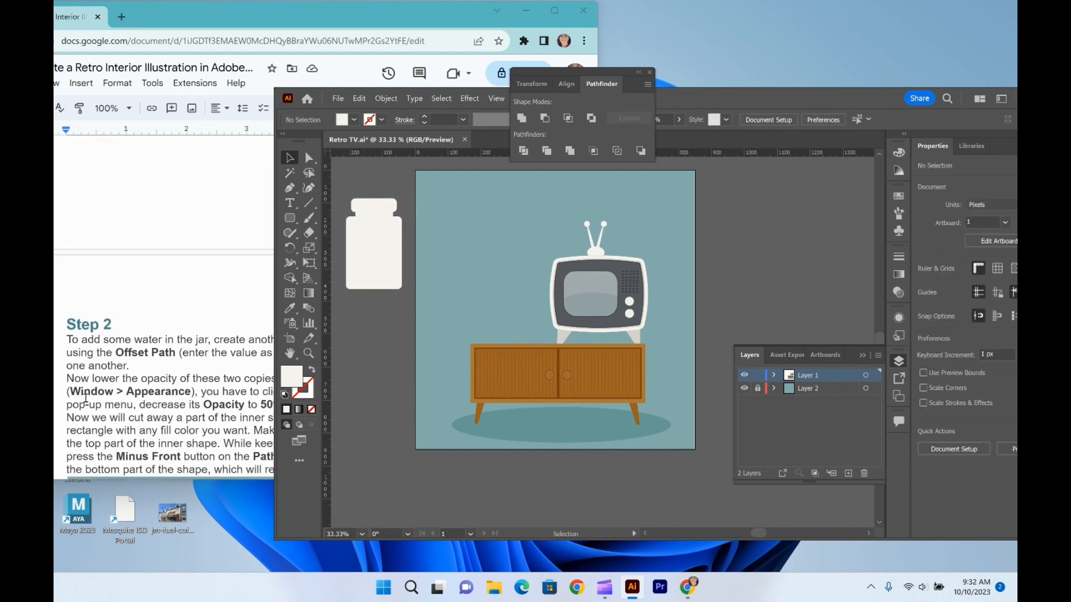
left_click(86, 397)
scroll(83, 396, "down", 4)
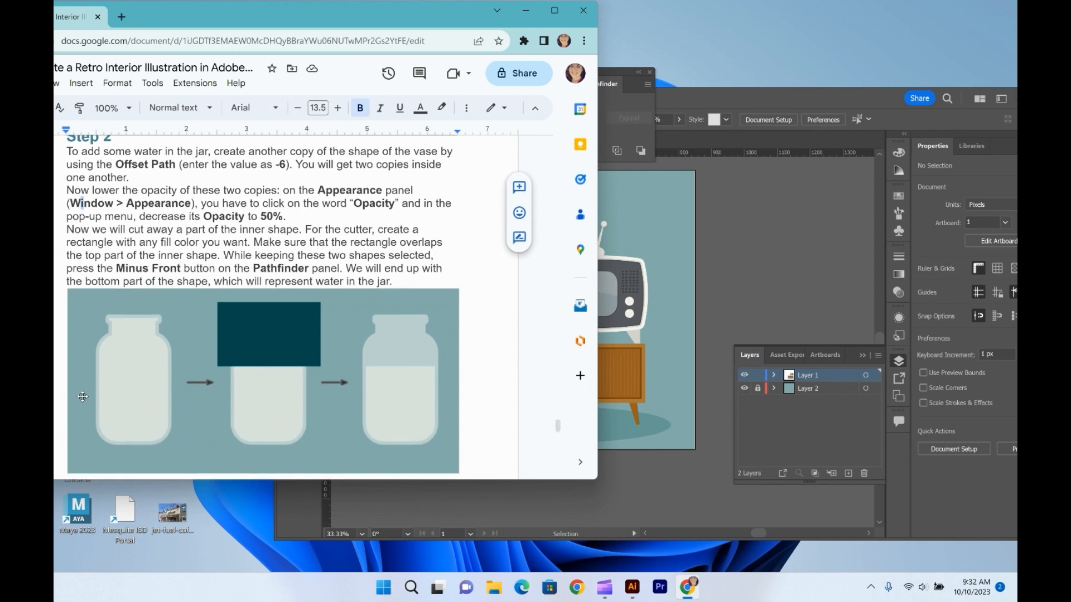
scroll(83, 396, "up", 1)
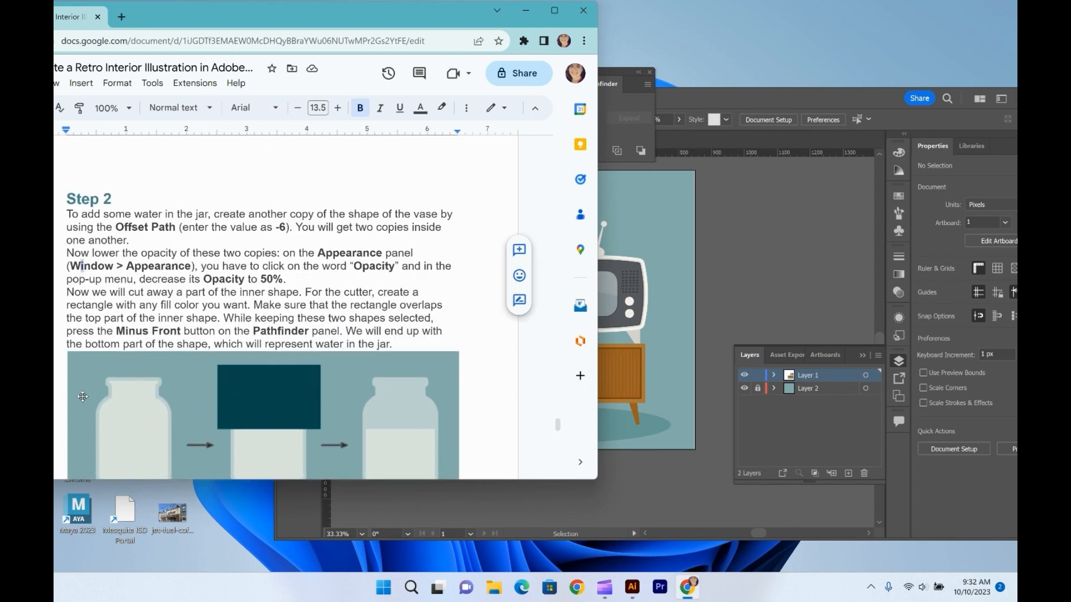
scroll(83, 396, "up", 6)
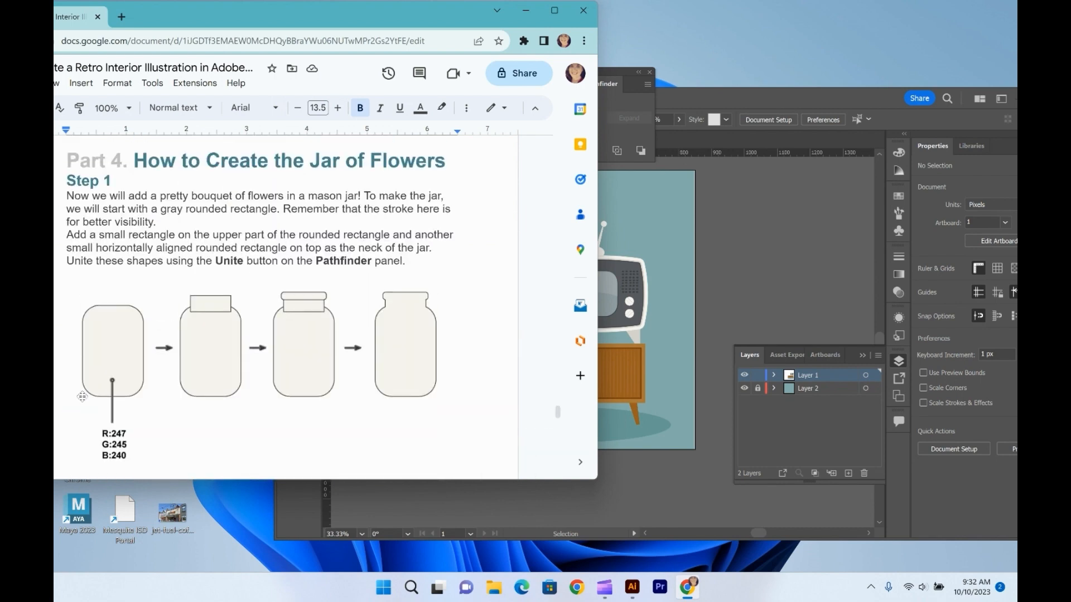
scroll(83, 396, "down", 6)
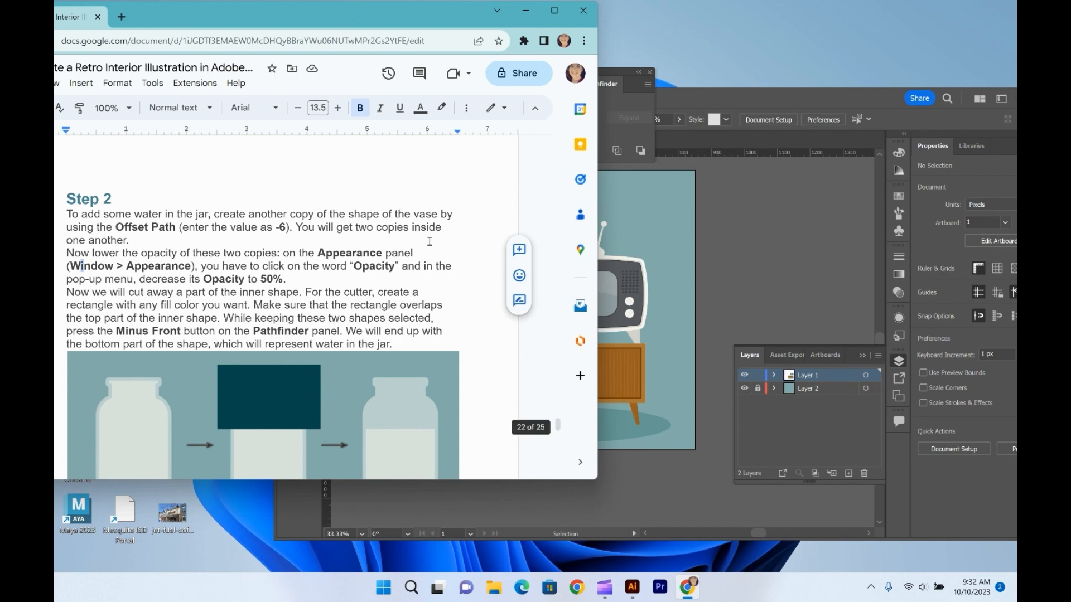
Switch back to Illustrator and create an inner copy of the jar shape using Offset Path with a -6 px offset
scroll(385, 252, "down", 2)
scroll(381, 248, "up", 2)
left_click(644, 233)
left_click(361, 240)
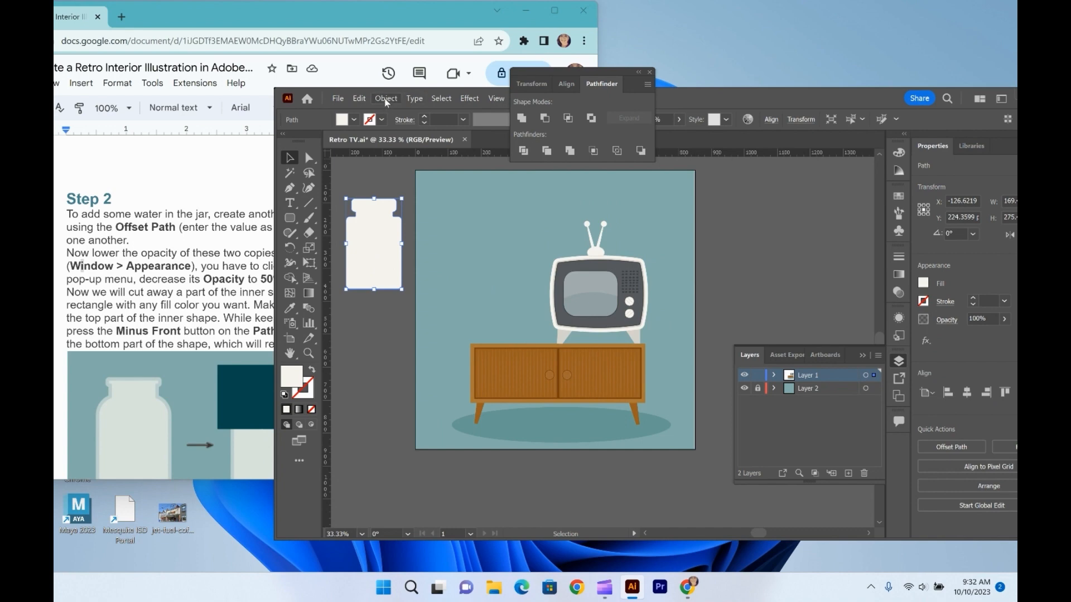
left_click(386, 99)
mouse_move(464, 356)
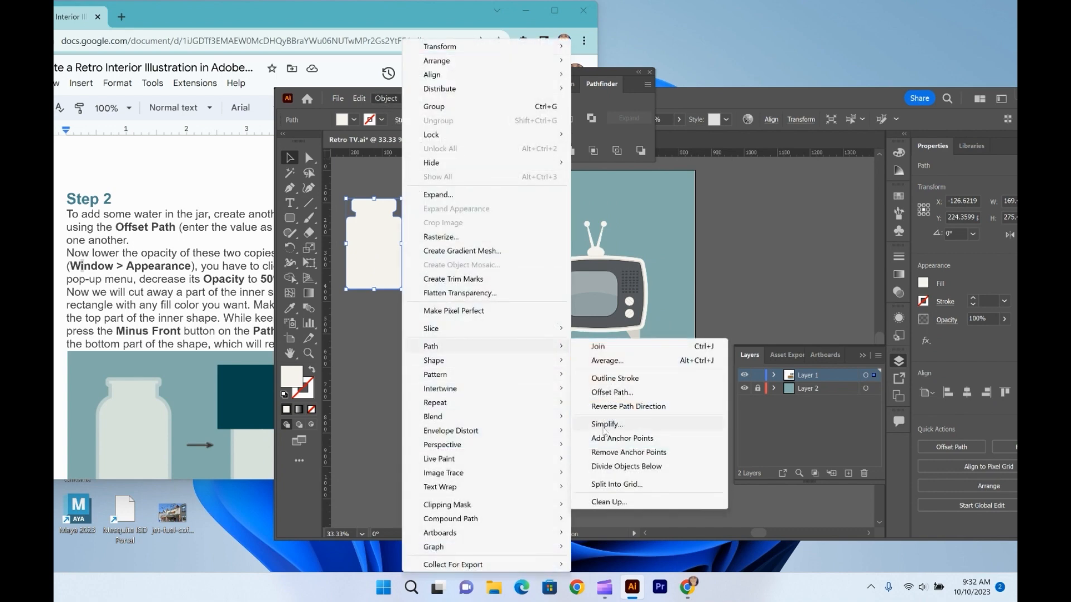
left_click(612, 393)
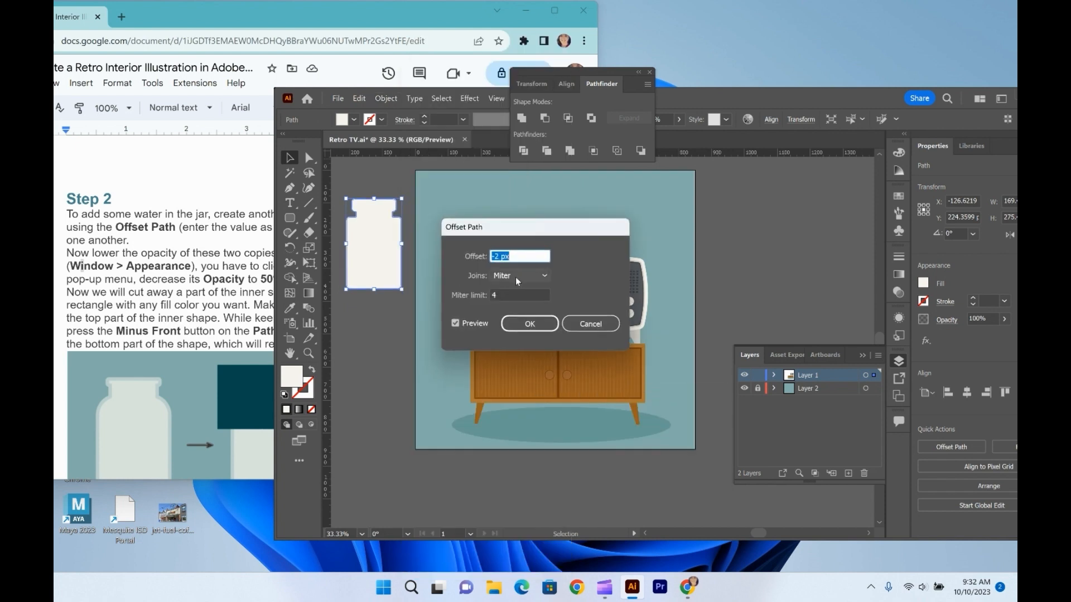
type("-6")
left_click(539, 321)
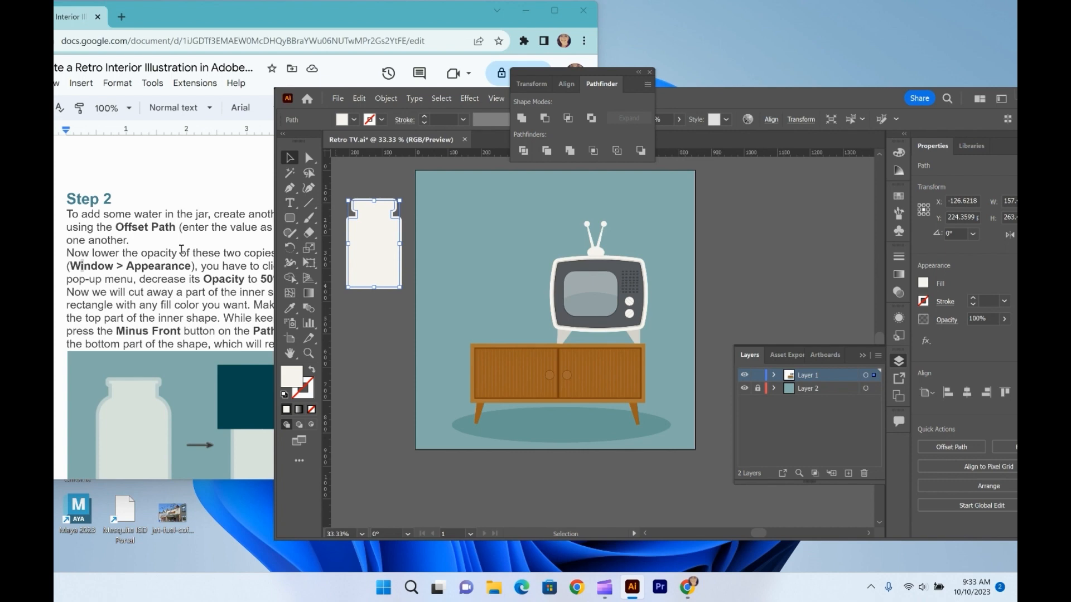
left_click(181, 249)
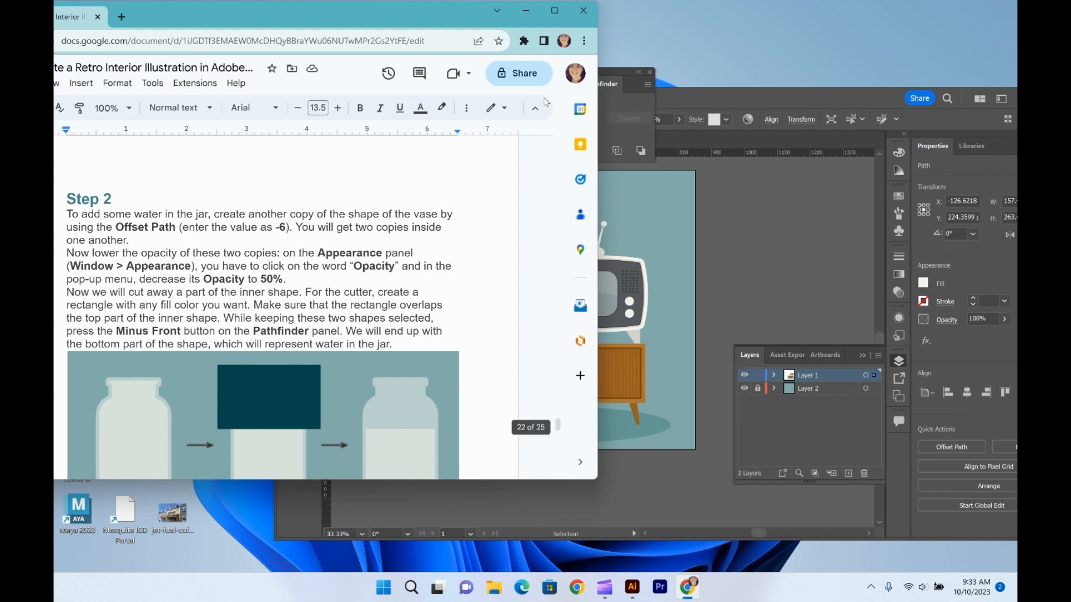
left_click(683, 73)
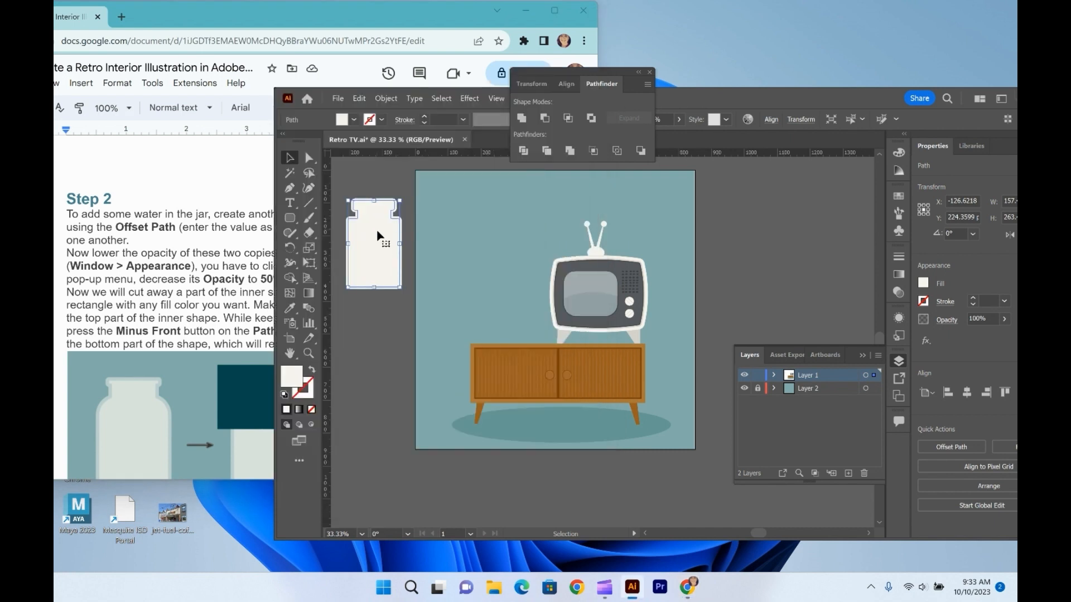
left_click(380, 337)
left_click(385, 266)
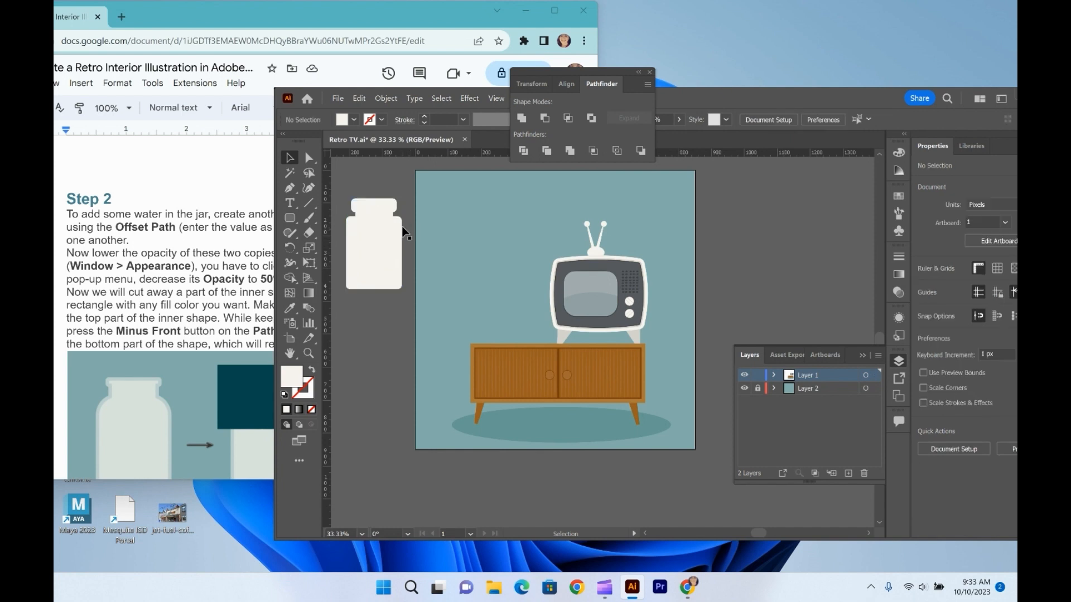
left_click(380, 204)
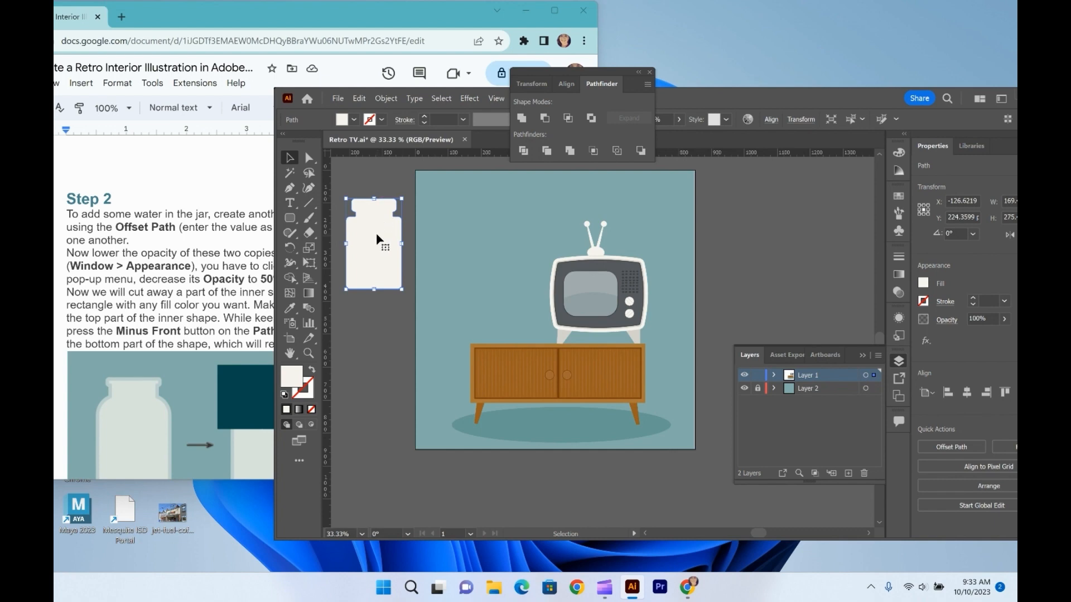
left_click(359, 99)
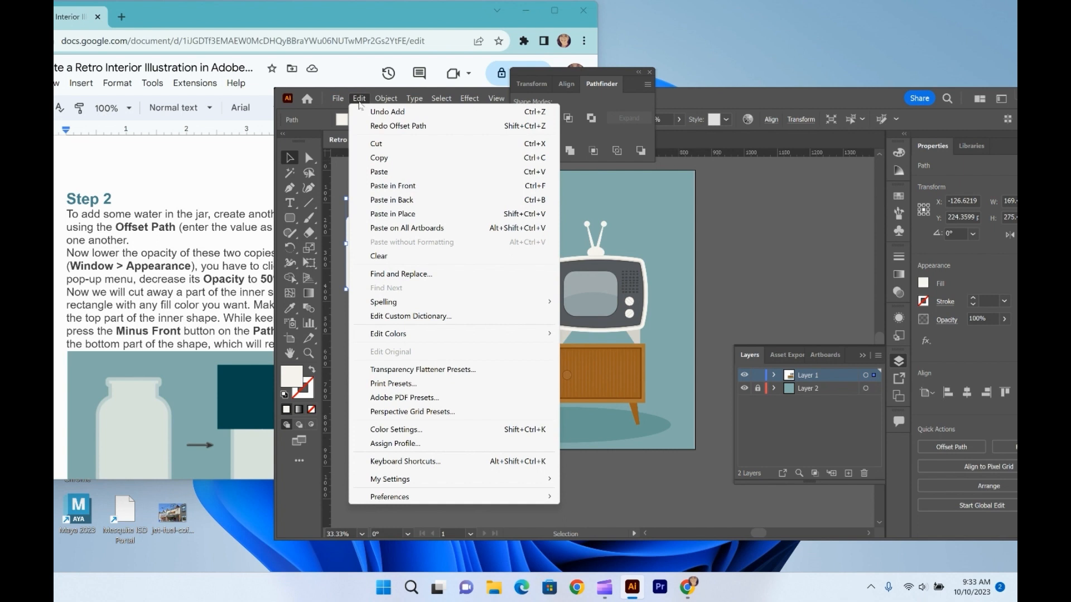
left_click(370, 126)
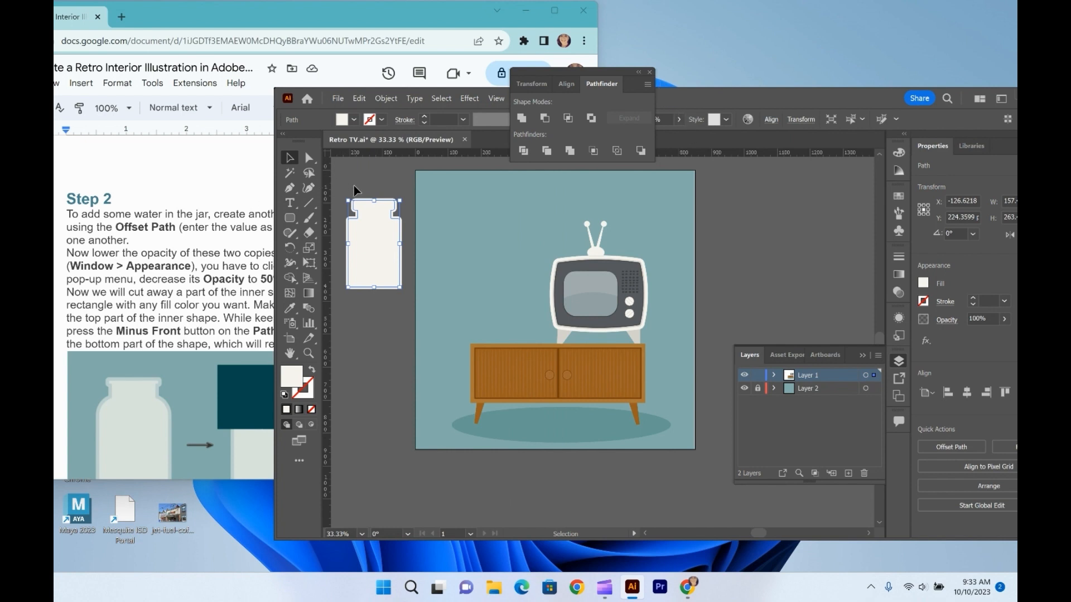
Select both the inner and outer jar shapes and set their opacity to 50%
left_click(386, 289, "shift")
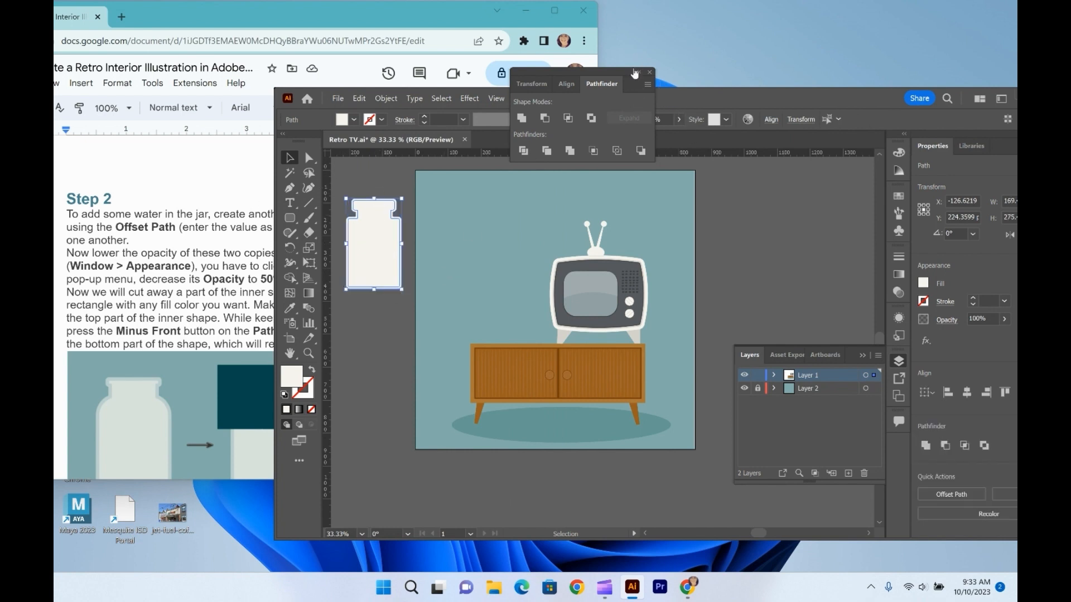
left_click_drag(621, 70, 767, 15)
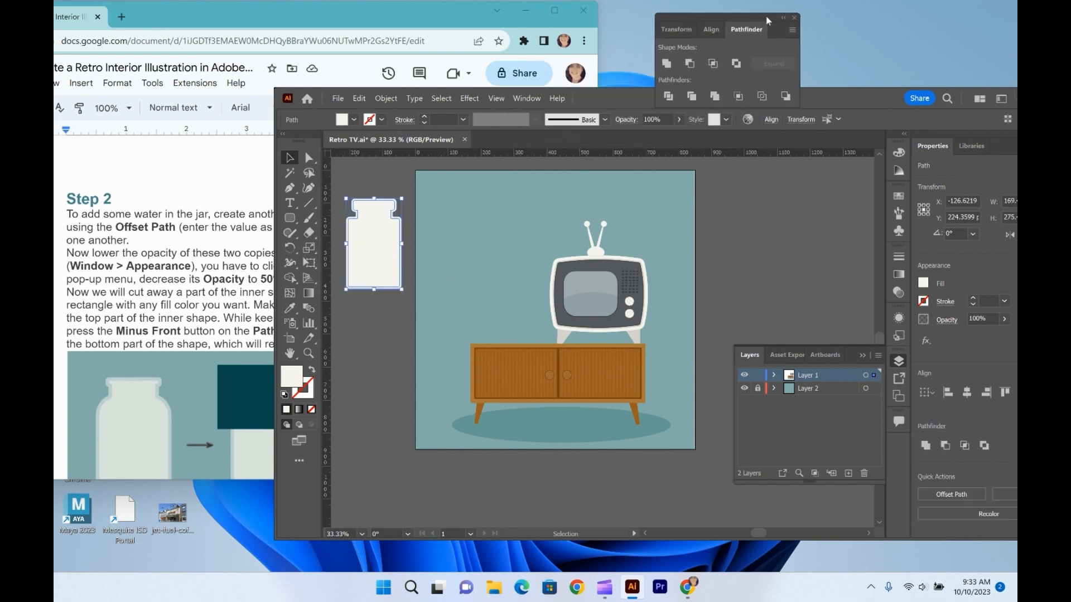
left_click(679, 120)
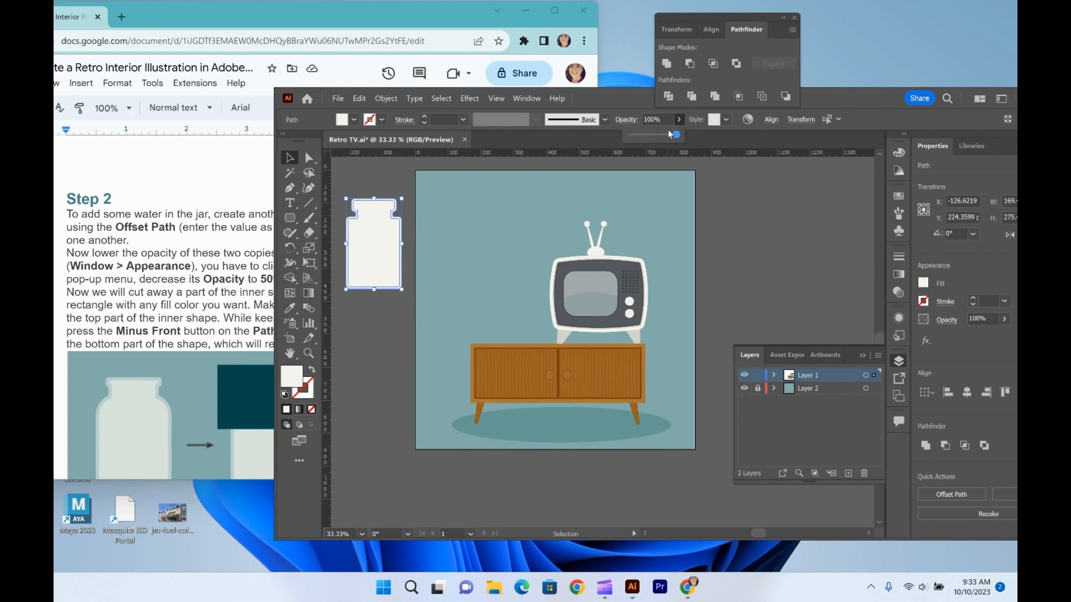
left_click(658, 120)
type("50")
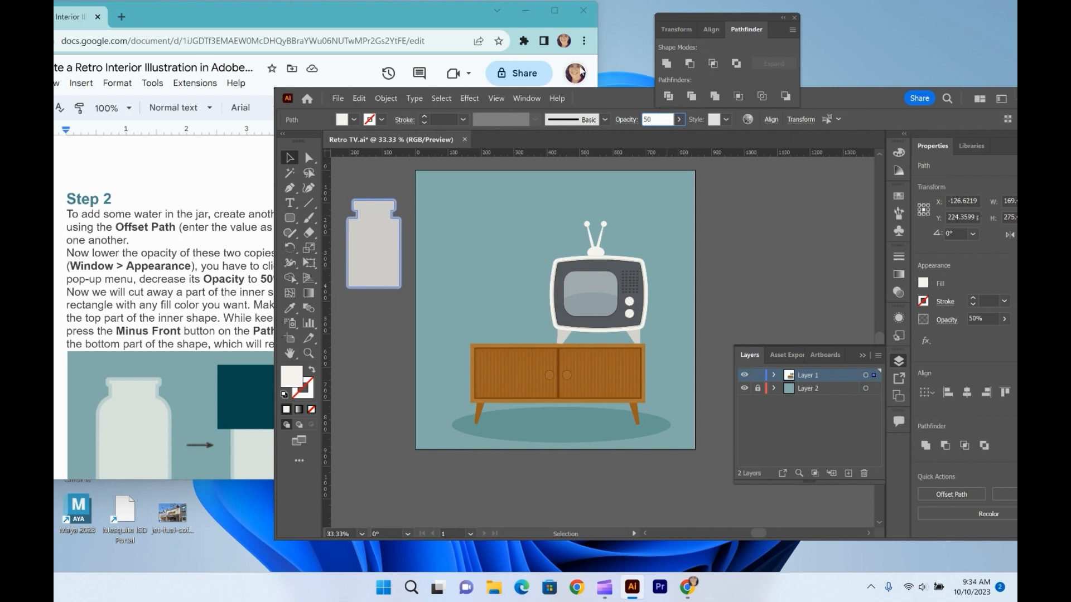
left_click(345, 179)
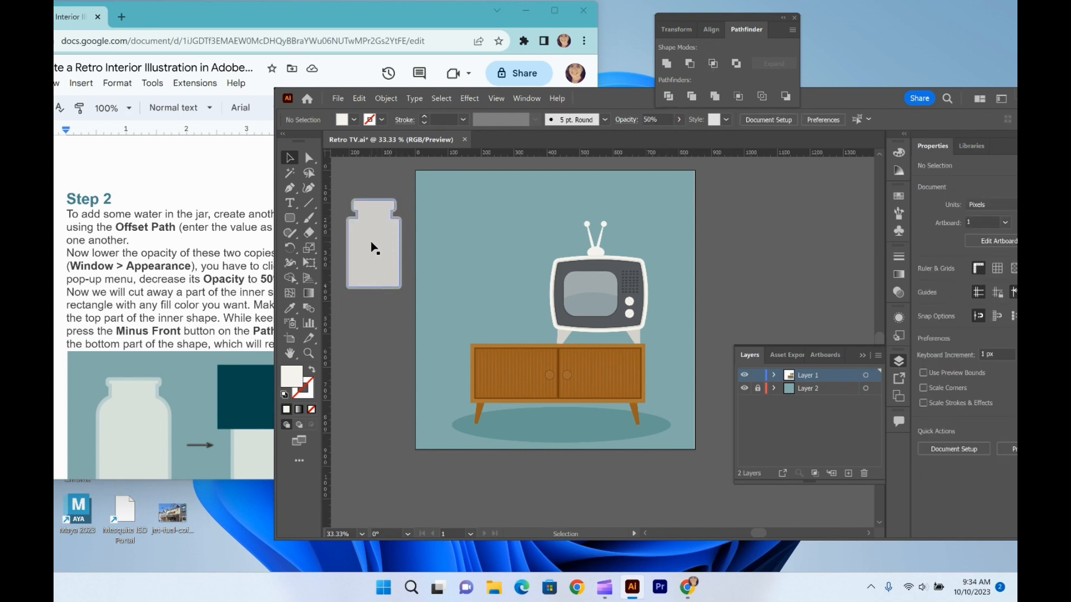
Following the tutorial's cutter instructions, draw a rectangle about 232 px wide and 175 px high covering the top part of the jar
scroll(210, 254, "down", 1)
left_click(208, 248)
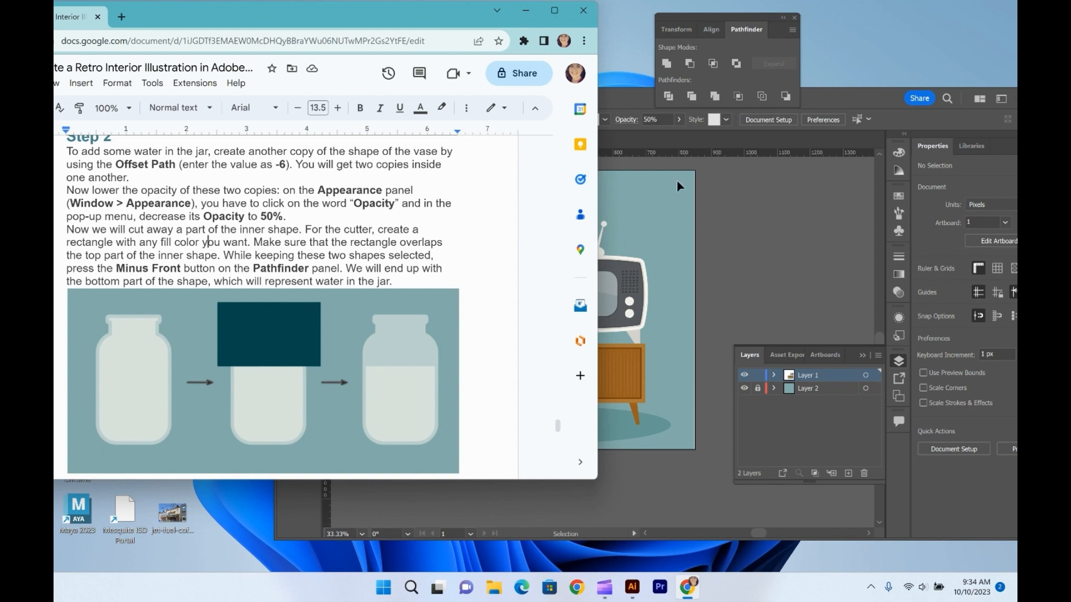
left_click(657, 231)
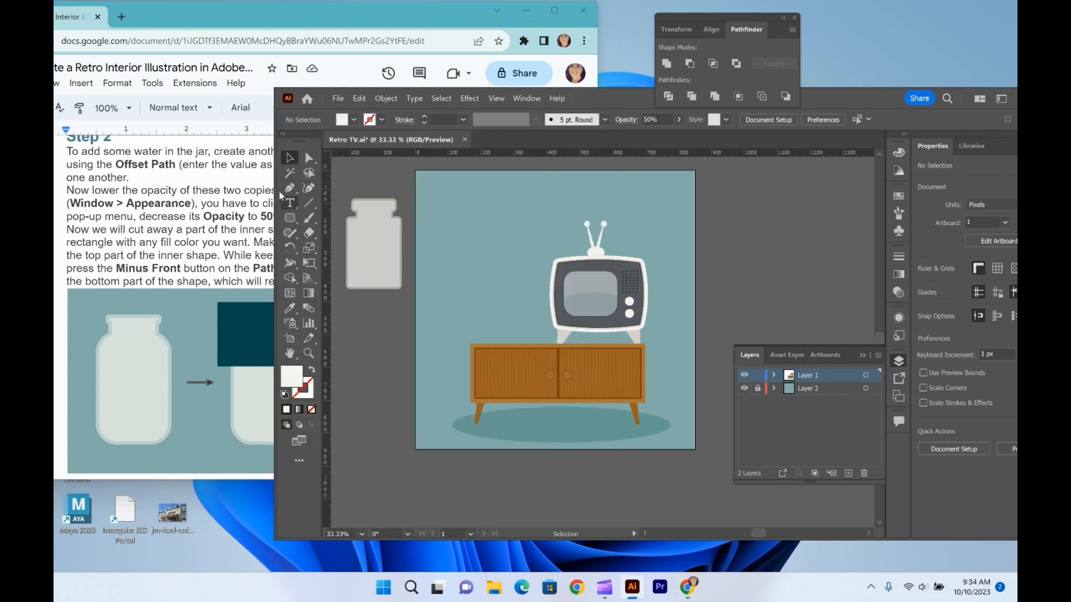
left_click(288, 221)
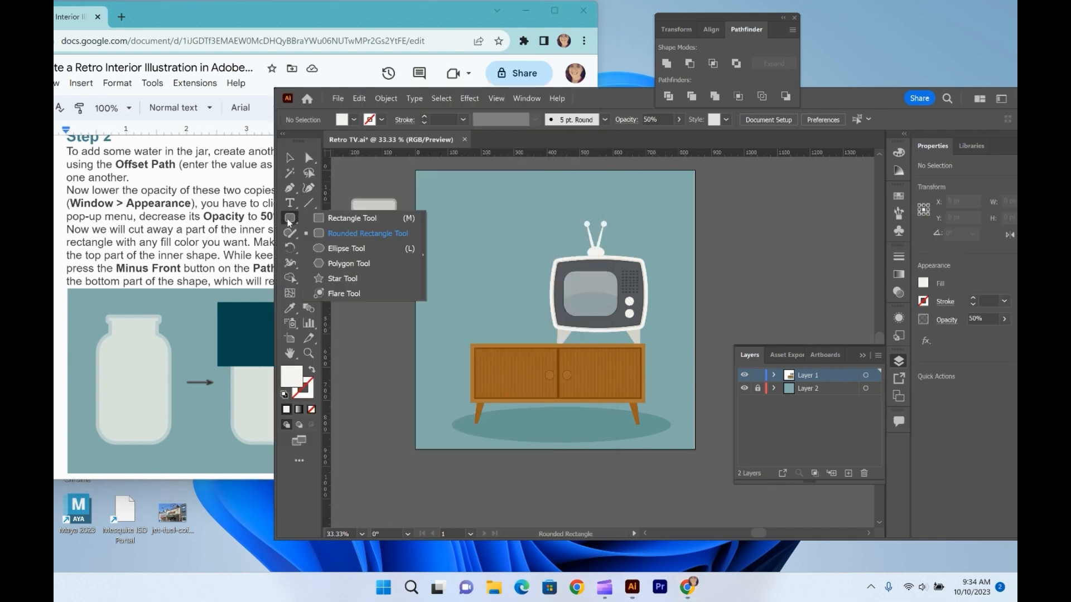
left_click(373, 218)
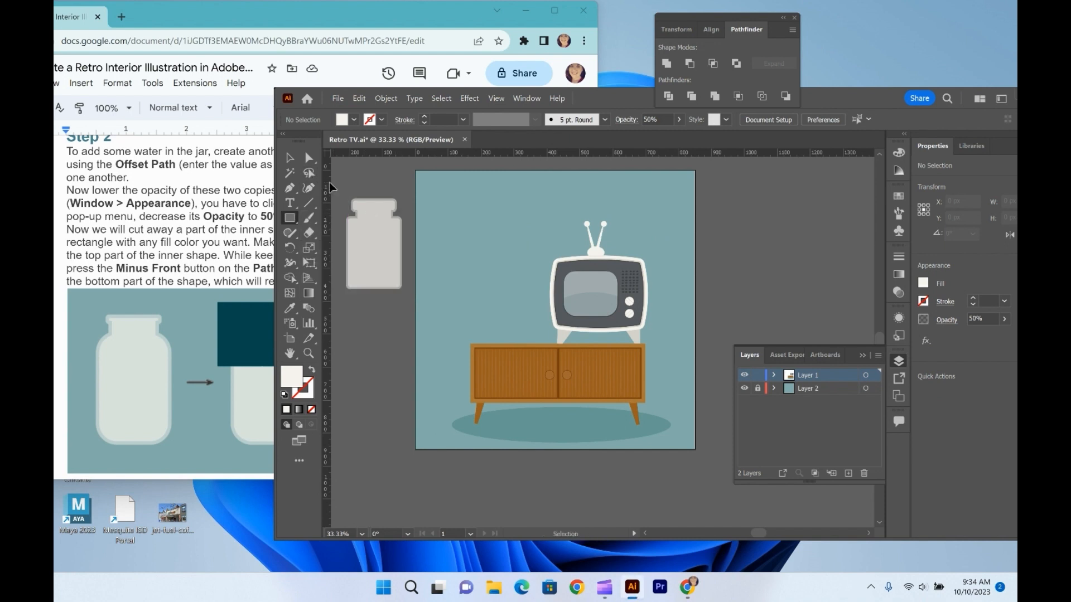
left_click_drag(337, 184, 413, 242)
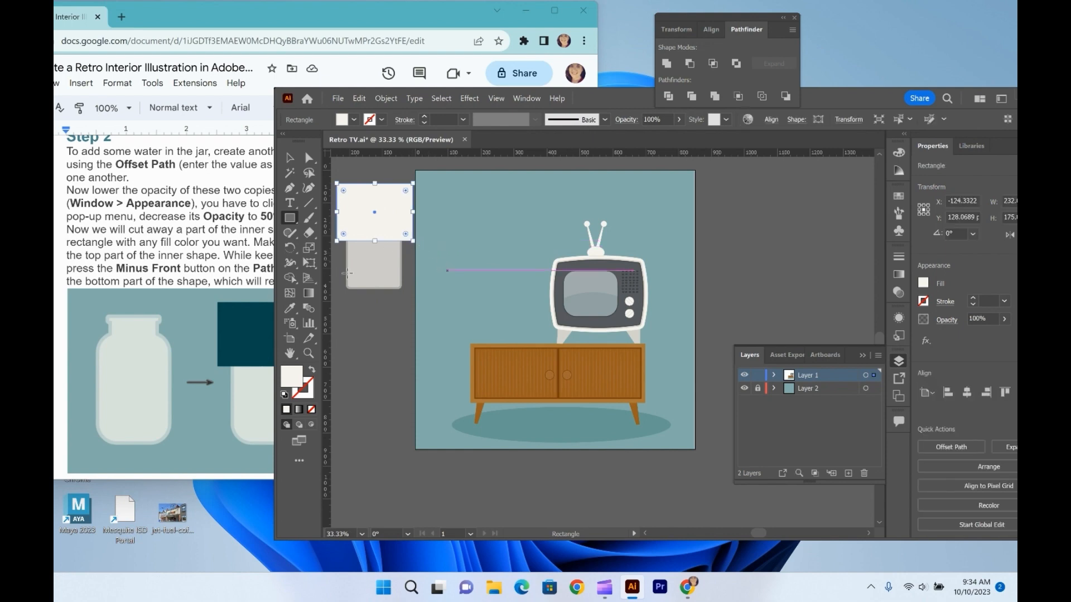
Fill the cutter rectangle with dark teal, hex 0A4954
double_click(298, 374)
left_click(550, 275)
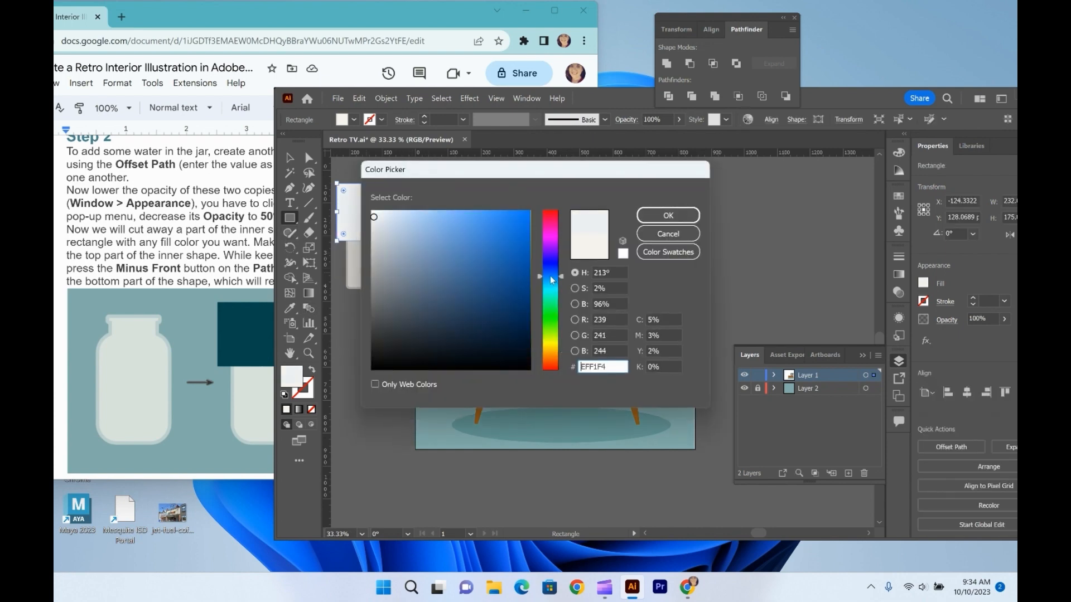
left_click(547, 270)
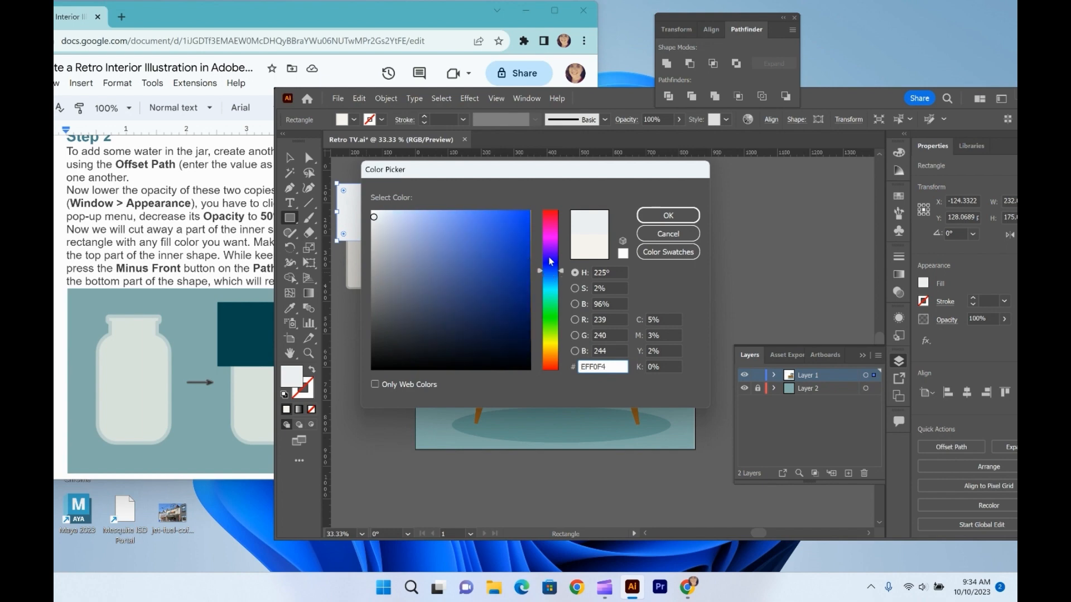
left_click(550, 257)
left_click(551, 286)
left_click(514, 318)
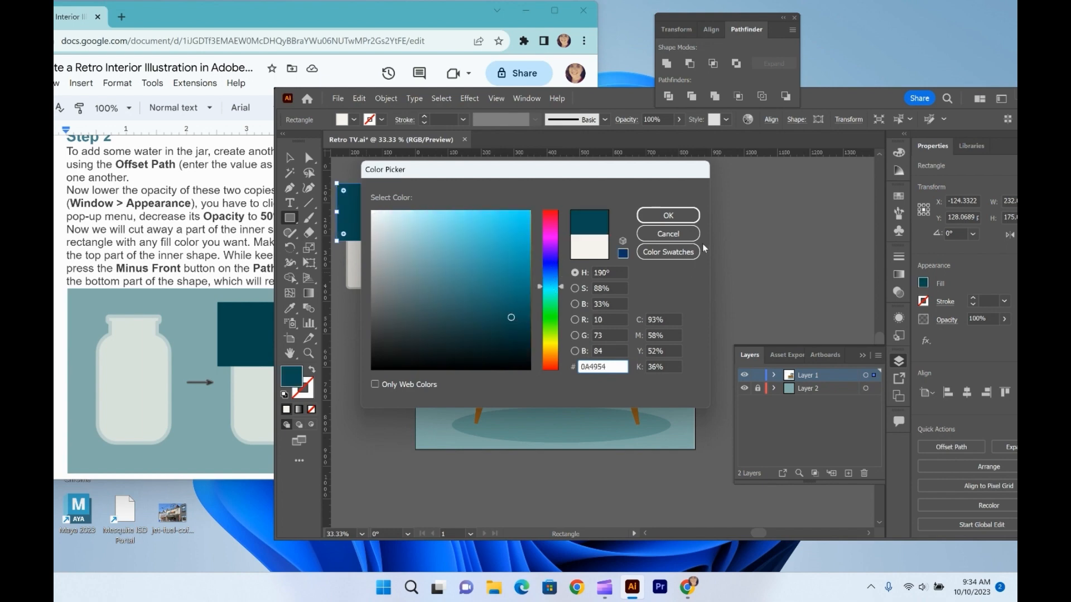
left_click(668, 216)
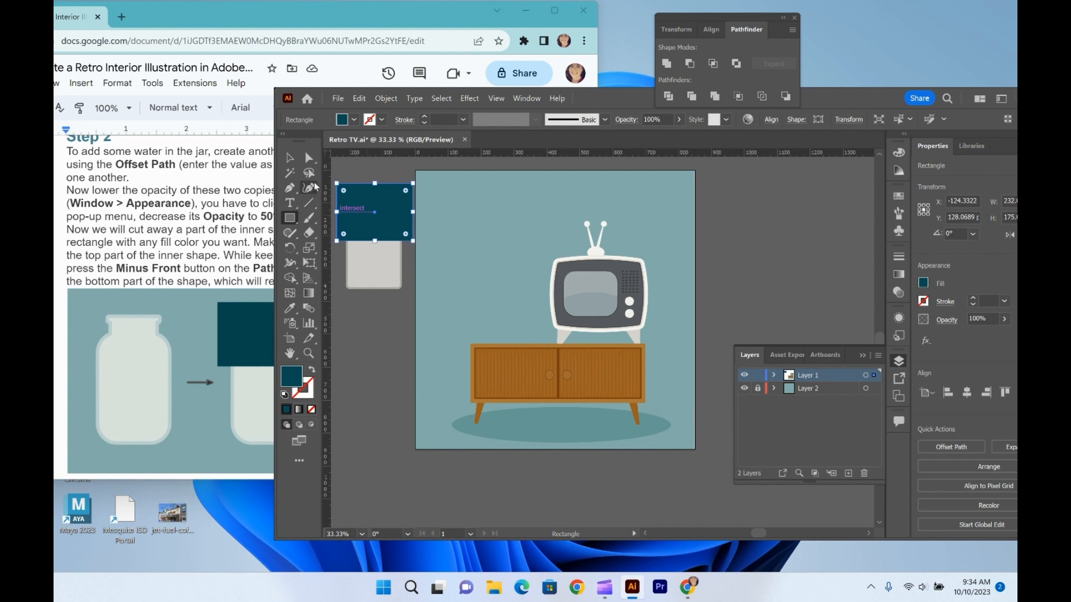
Select the cutter rectangle with the inner jar shape and apply Minus Front in Pathfinder to leave the water
left_click(290, 158)
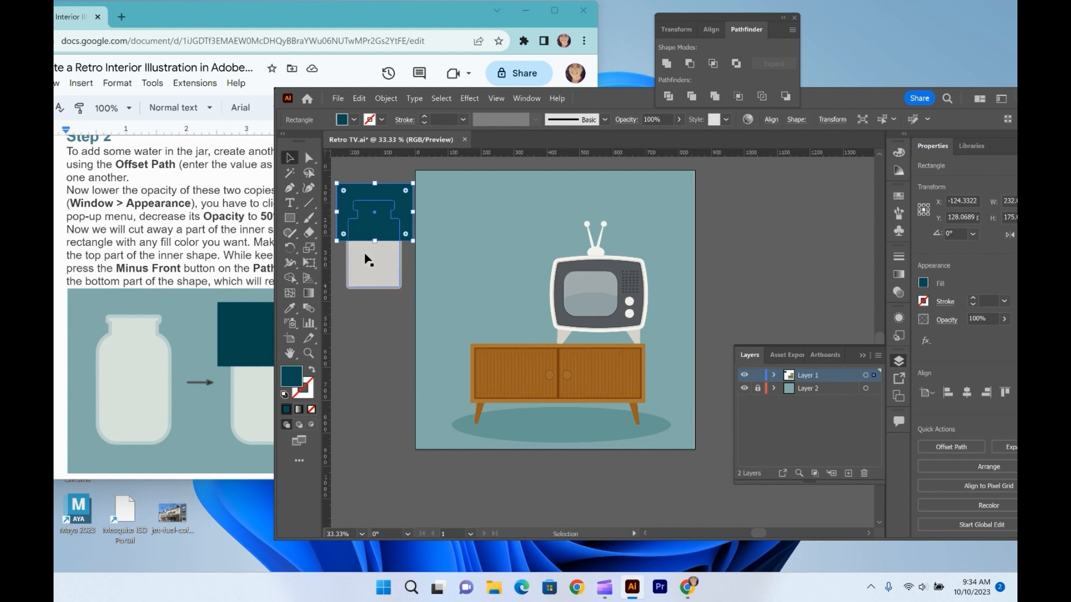
left_click(366, 257, "shift")
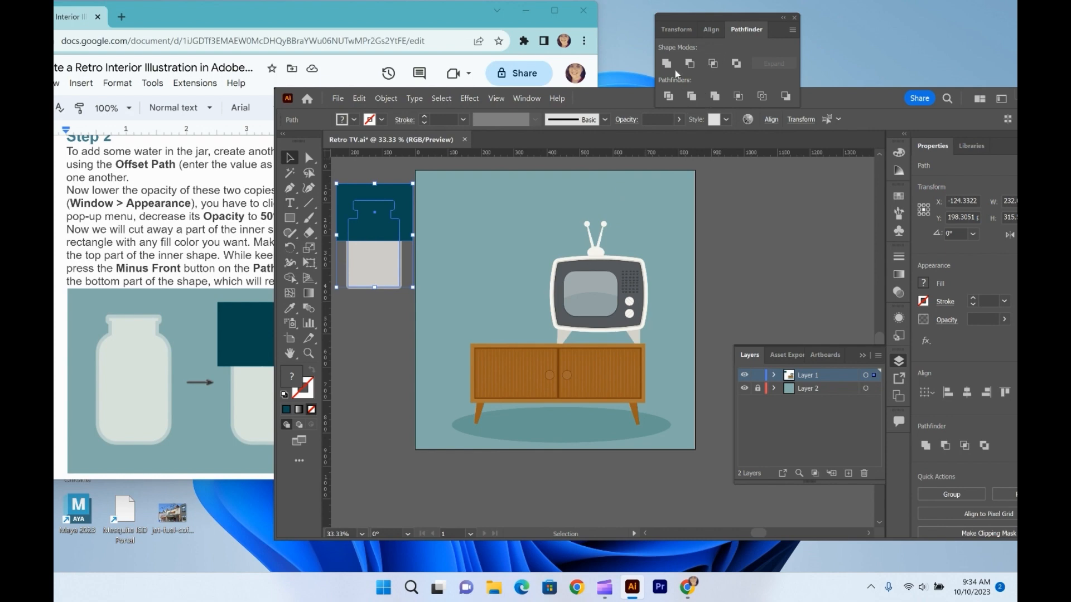
left_click(690, 63)
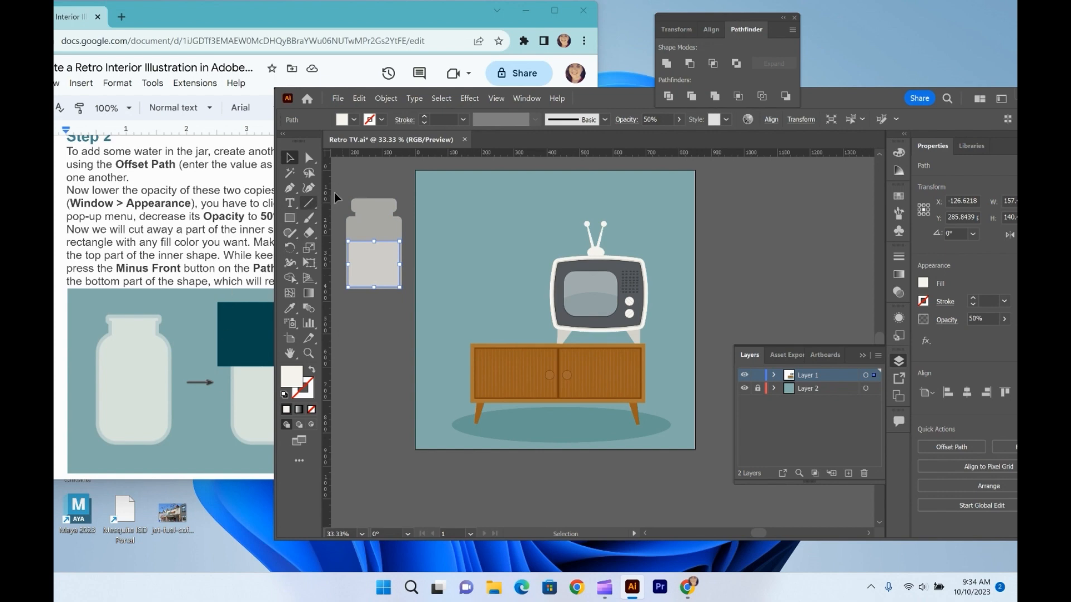
left_click(400, 171)
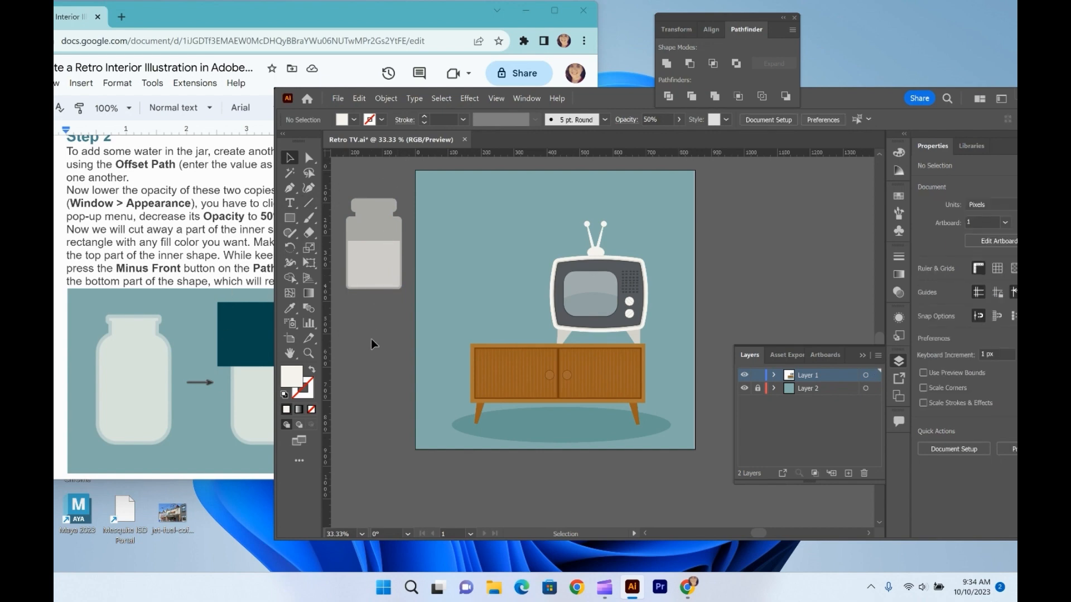
Following tutorial Step 3, place the whole jar on the cabinet beside the TV, scaled down to about 88 px wide and 137 px high
left_click(192, 373)
scroll(191, 373, "down", 8)
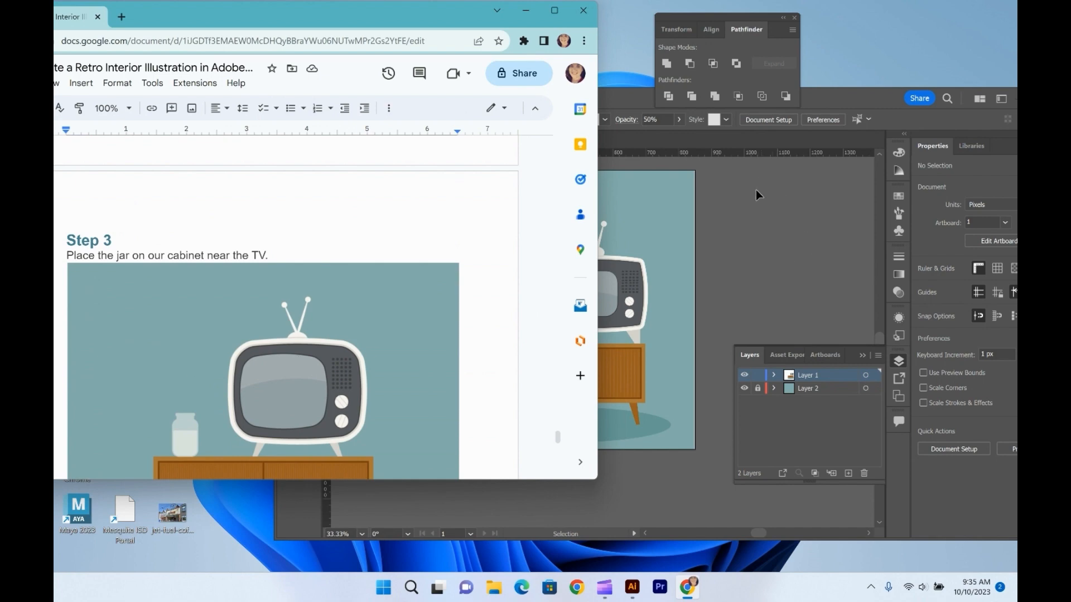
left_click(684, 204)
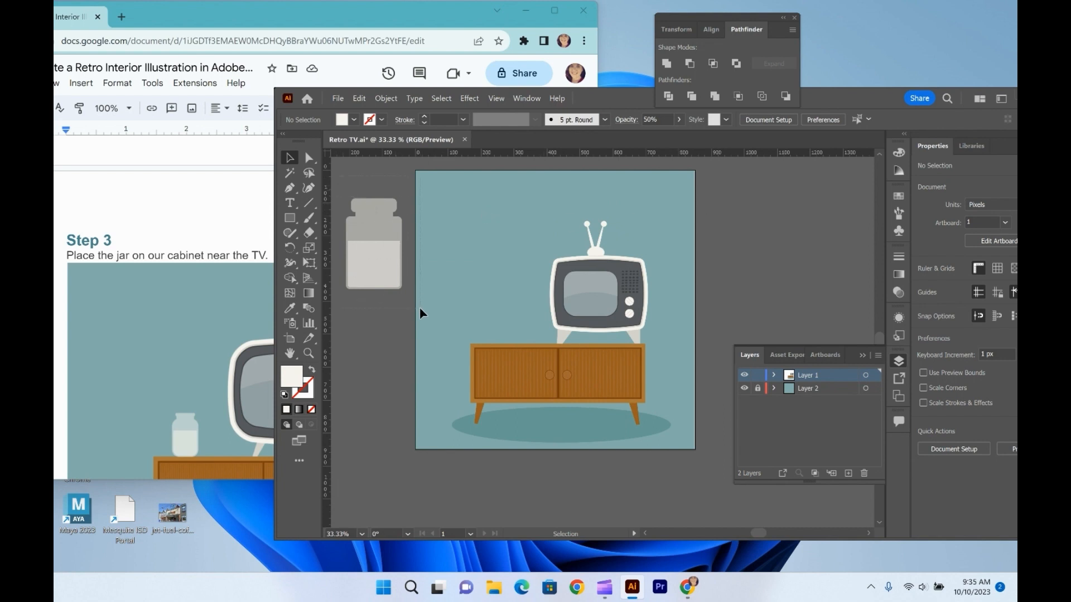
left_click(349, 258)
left_click_drag(350, 261, 484, 310)
left_click_drag(538, 255, 509, 312)
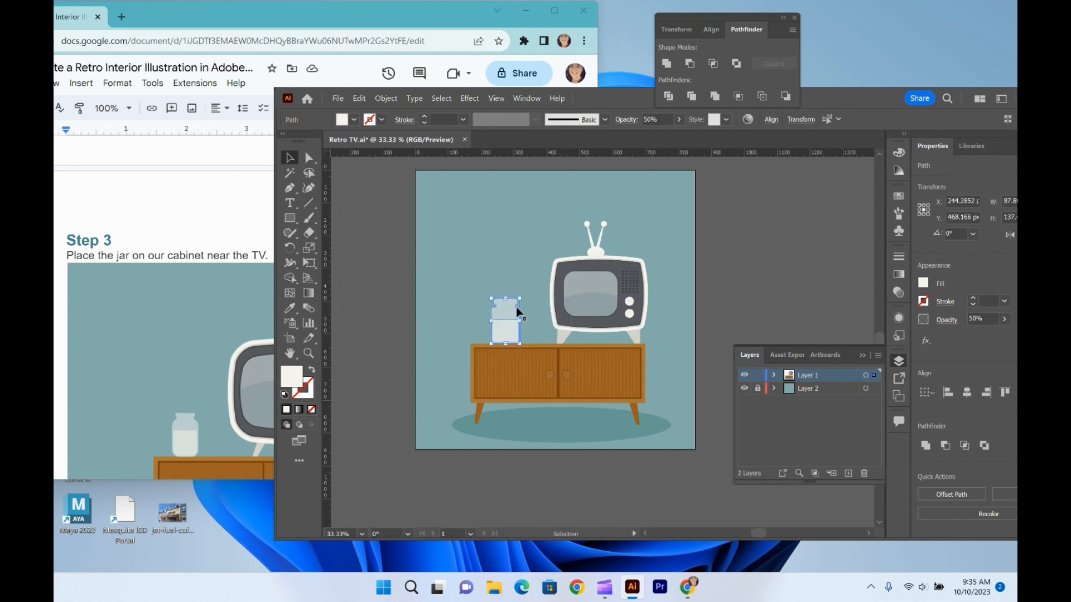
Stretch the TV group slightly wider toward the jar, keeping its far side in place
left_click(561, 263)
left_click_drag(554, 279, 537, 282)
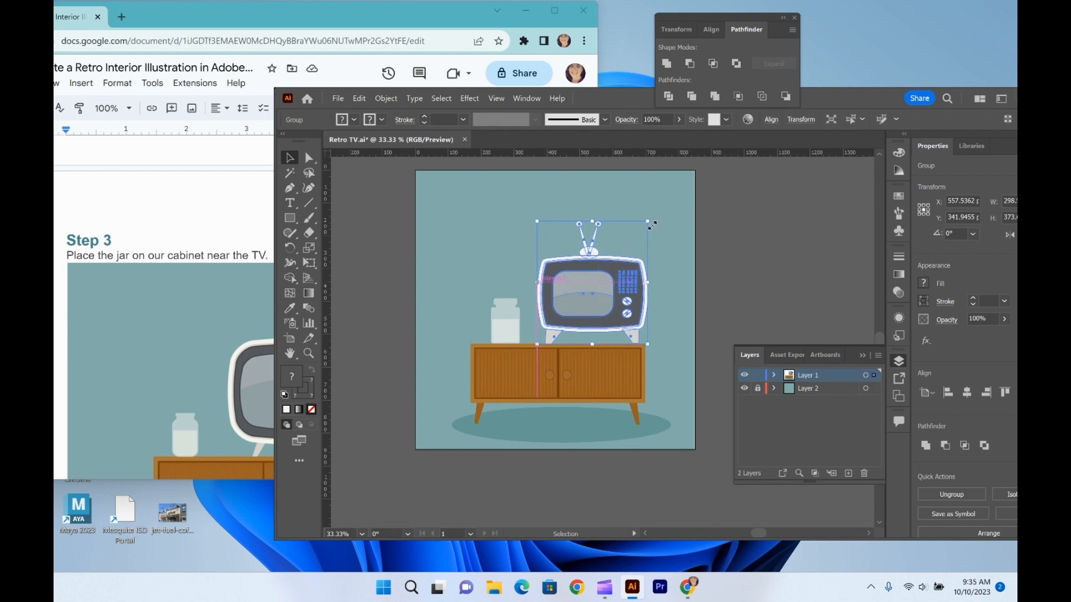
left_click(683, 232)
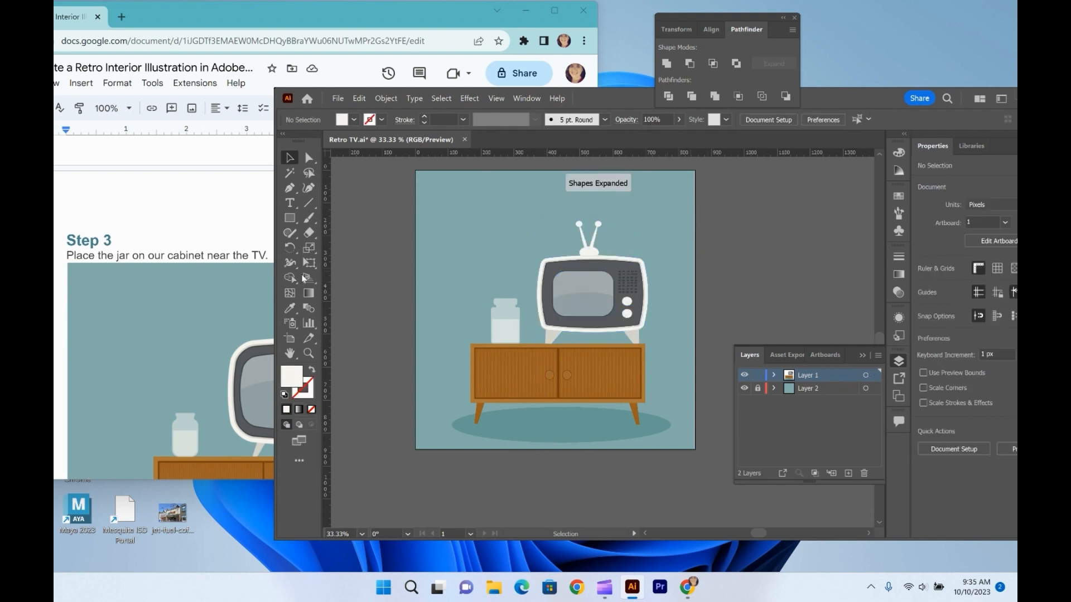
Switch to the Google Docs tutorial and read the Step 4 instructions on placing flowers behind the jar
scroll(129, 260, "down", 10)
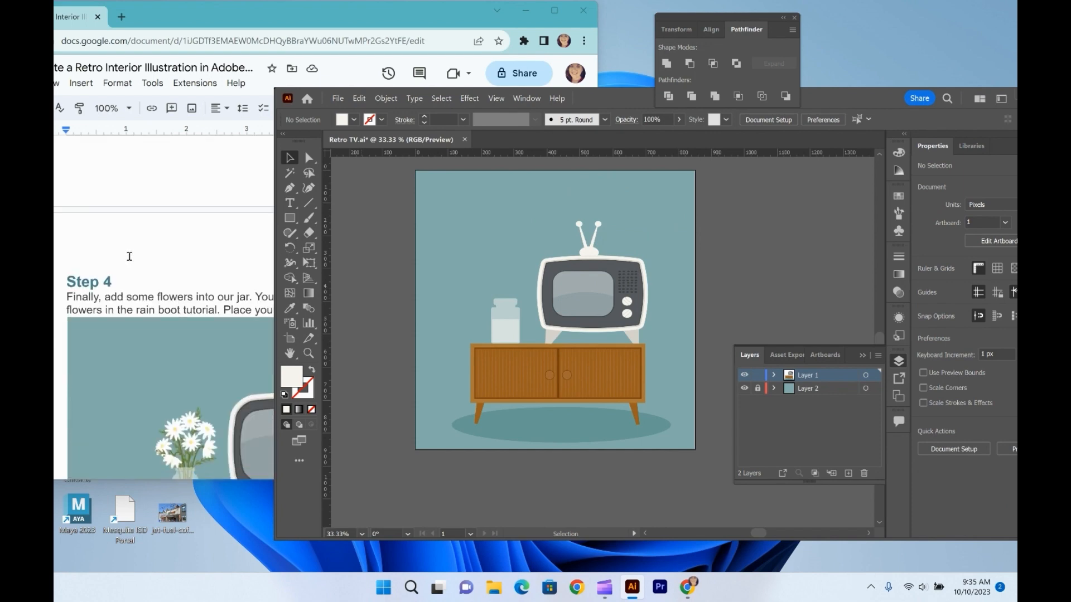
left_click(129, 256)
scroll(136, 256, "down", 3)
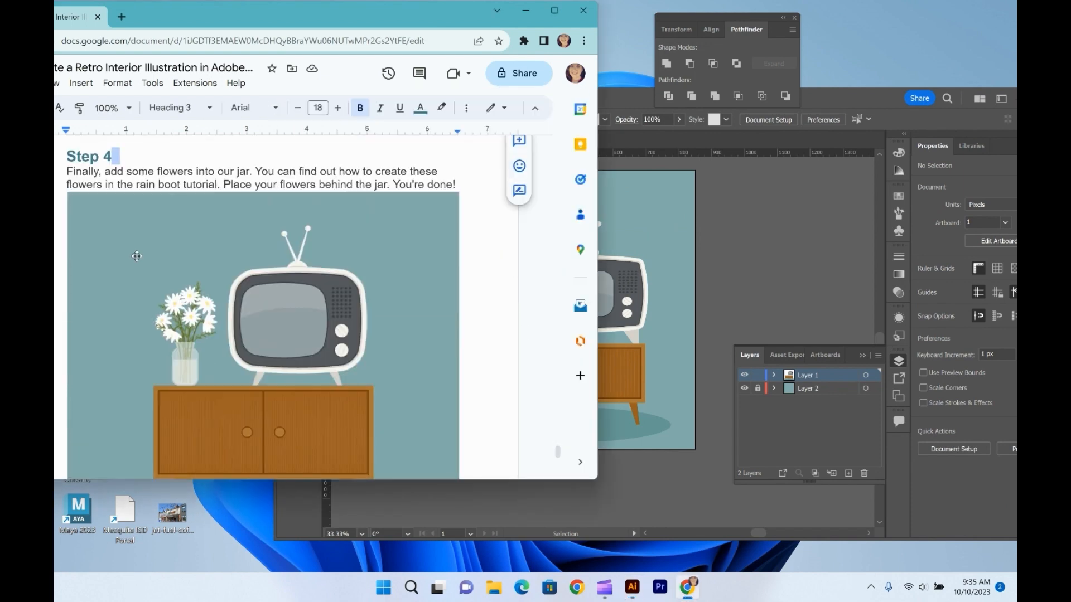
Switch from the tutorial to Illustrator and open the Daisy Boot.ai file from the Desktop
scroll(137, 256, "up", 2)
scroll(137, 255, "down", 1)
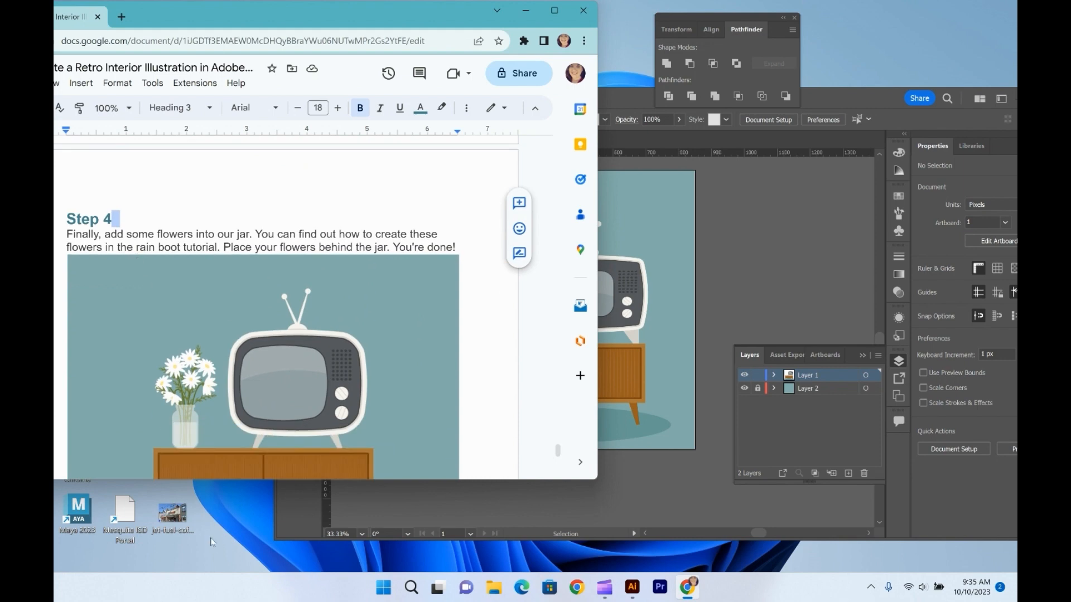
left_click(883, 196)
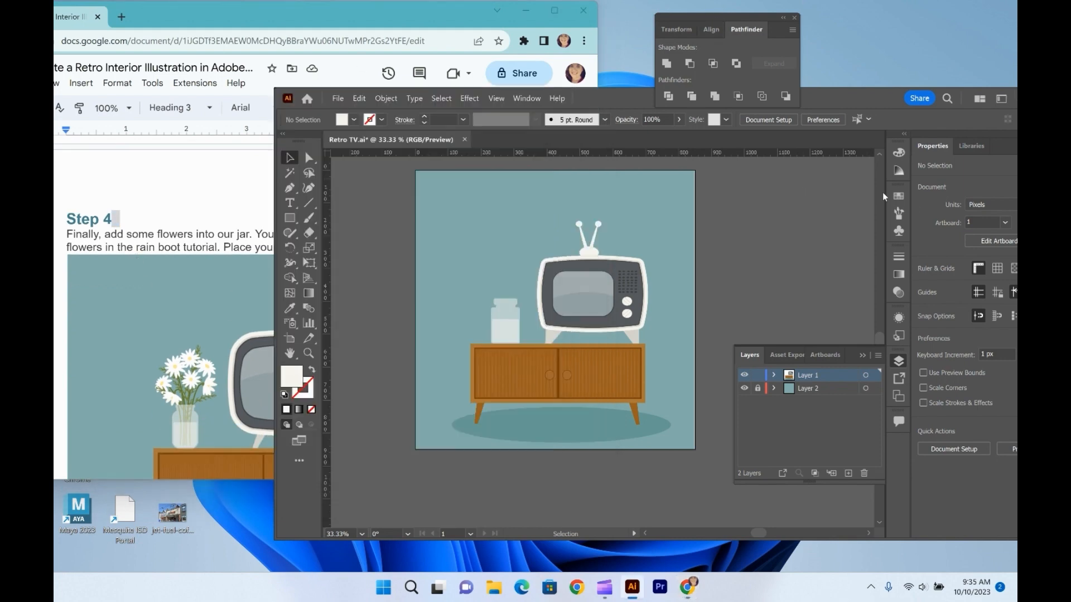
left_click(336, 98)
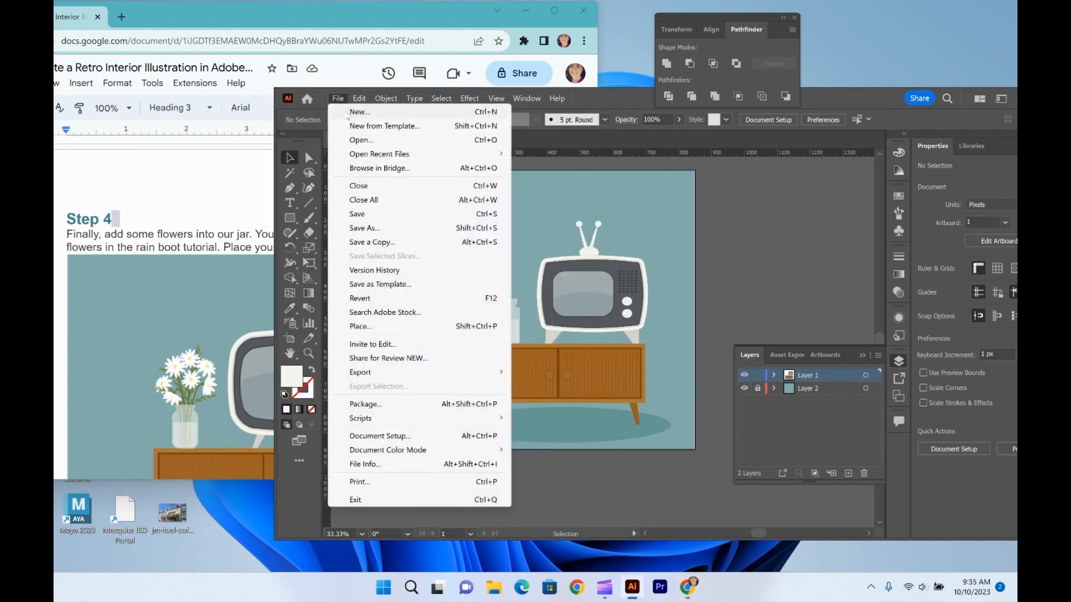
left_click(357, 141)
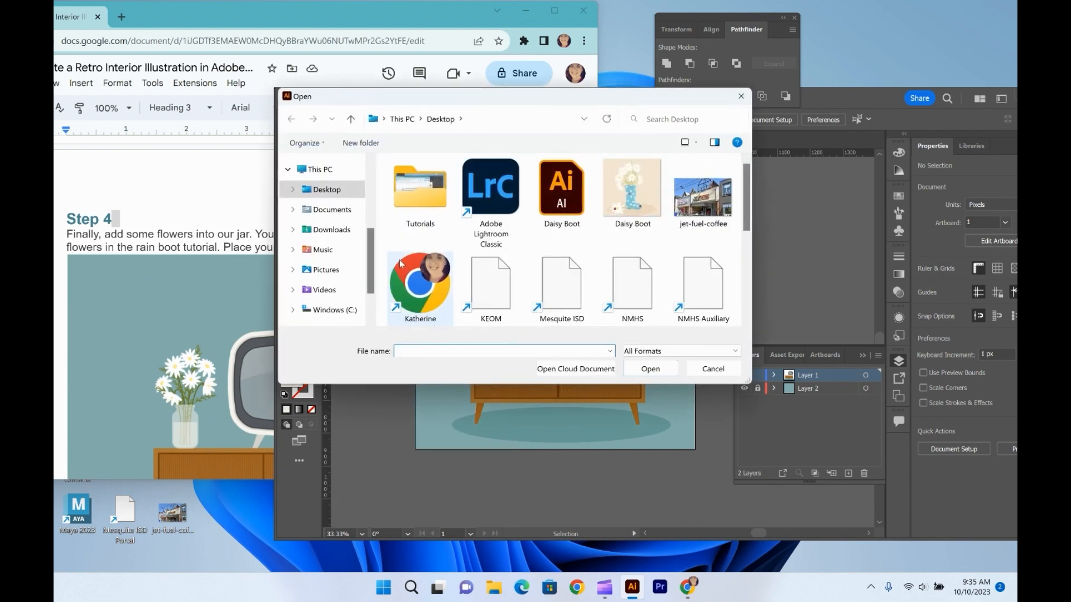
double_click(562, 190)
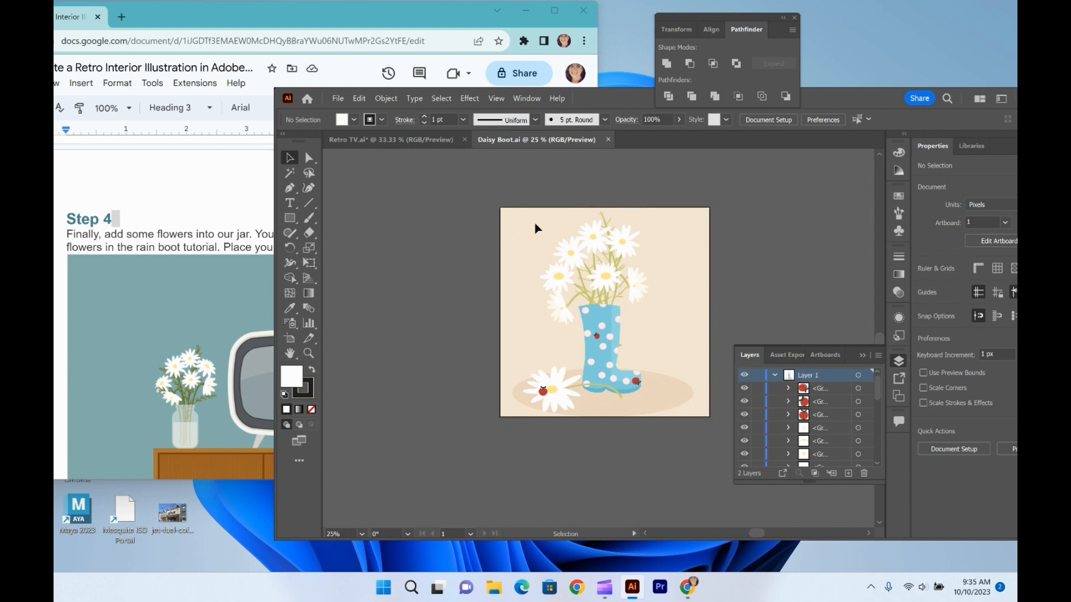
Copy the daisies together with the boot from Daisy Boot.ai and paste them into the Retro TV document
left_click_drag(531, 220, 664, 308)
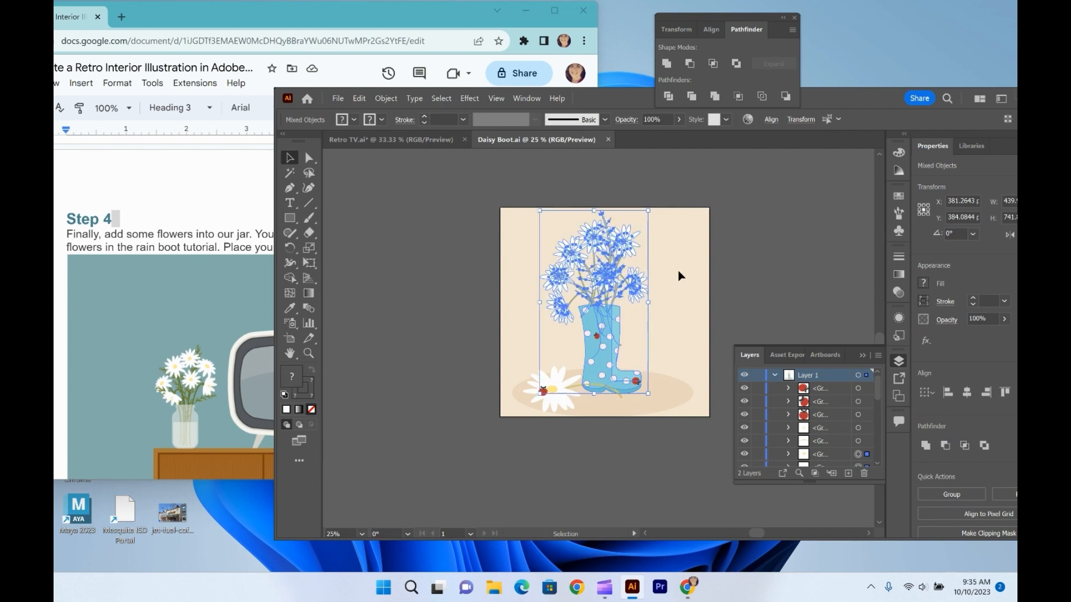
left_click(390, 140)
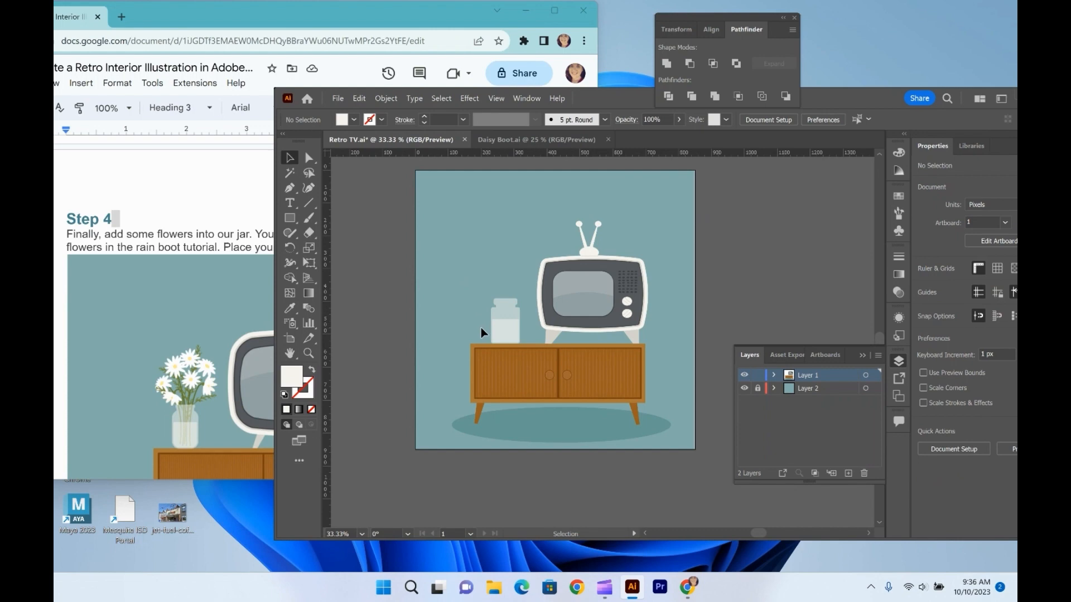
key("ctrl+v")
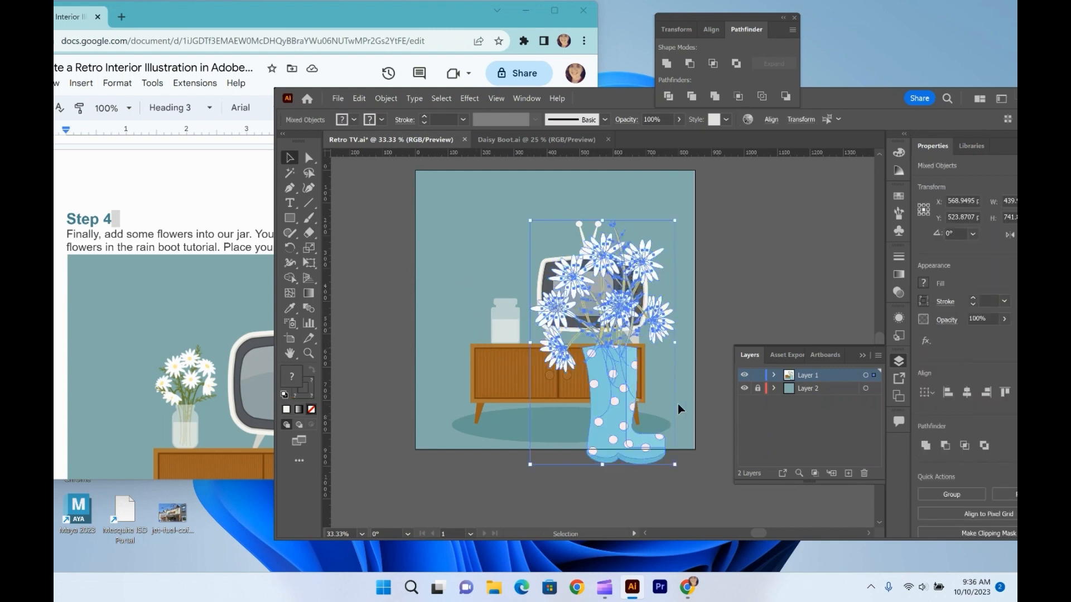
Move the pasted artwork onto the empty canvas beside the artboard and delete the boot from it
left_click_drag(610, 422, 767, 318)
left_click(720, 309)
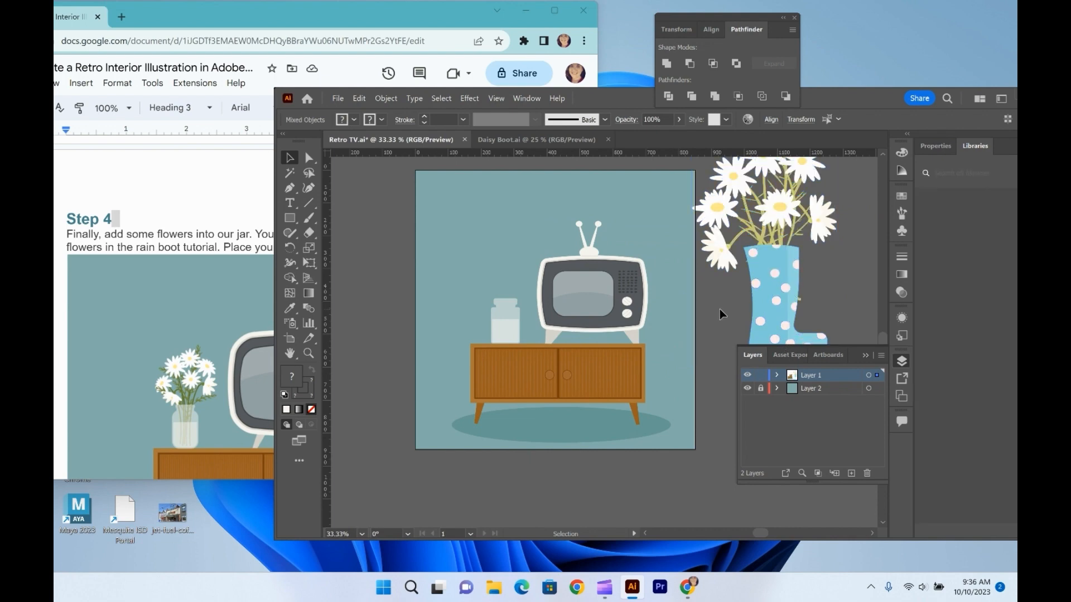
left_click(764, 304)
key("Delete")
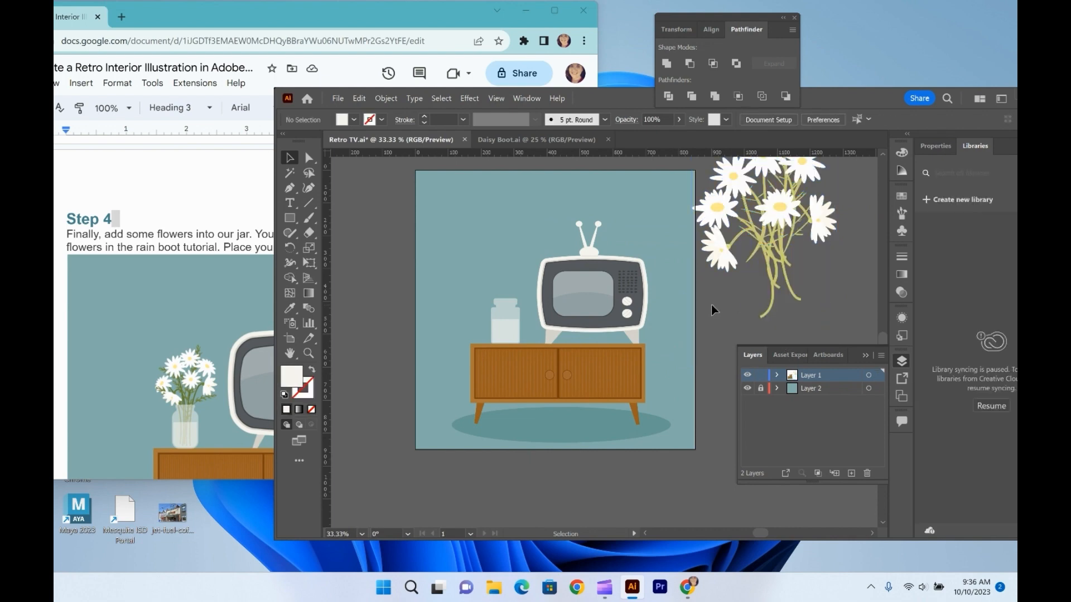
Try to scale down the selected daisies beside the artboard, and undo the scaling
left_click(727, 193)
left_click_drag(836, 316, 817, 283)
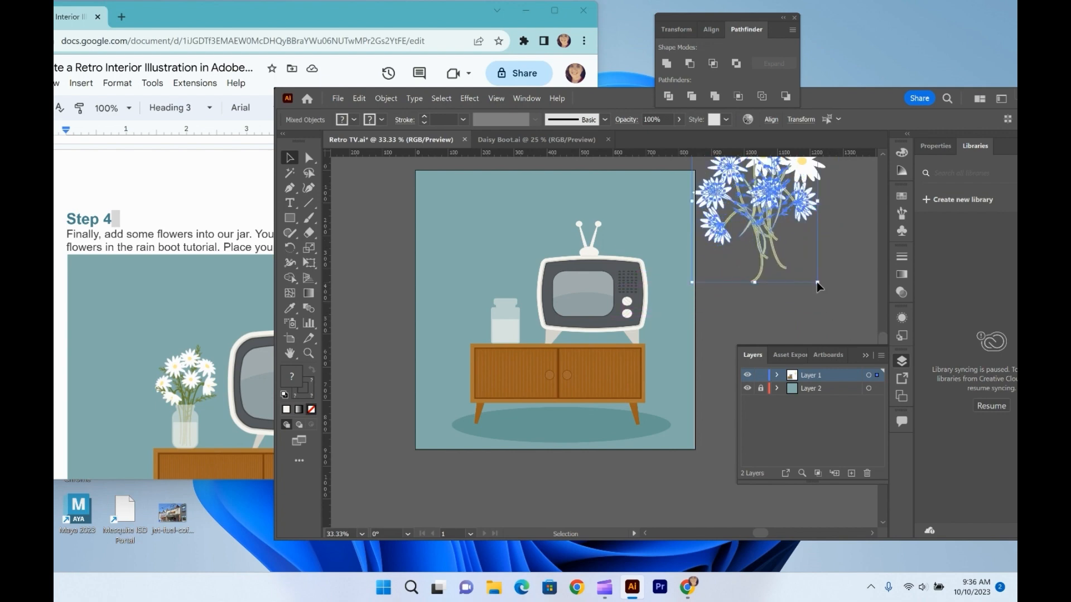
key("ctrl+z")
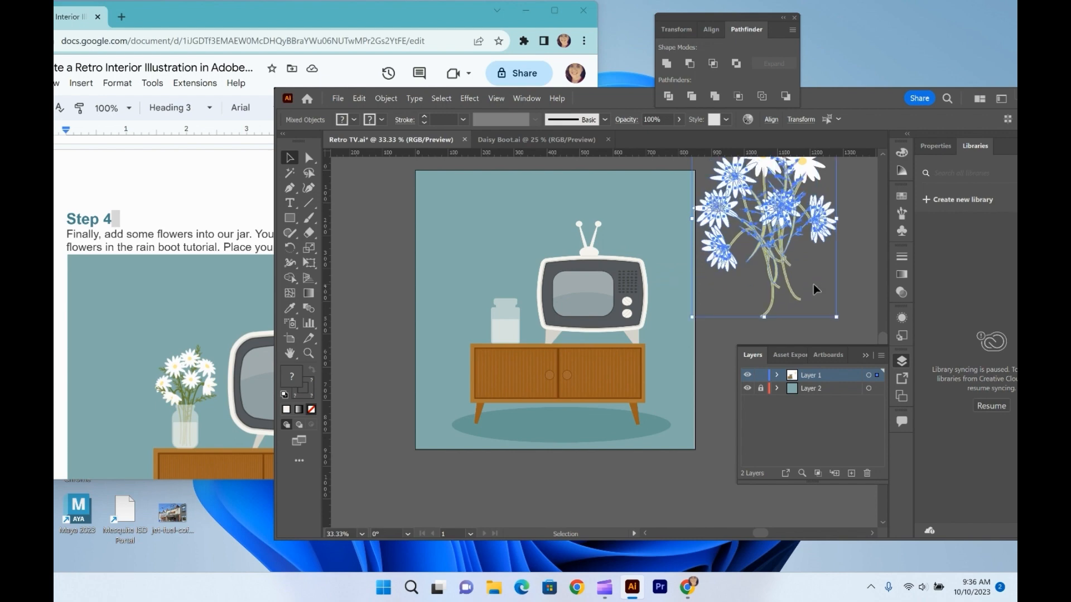
Select all the daisies and stems beside the artboard and combine them into one group
scroll(814, 285, "up", 3)
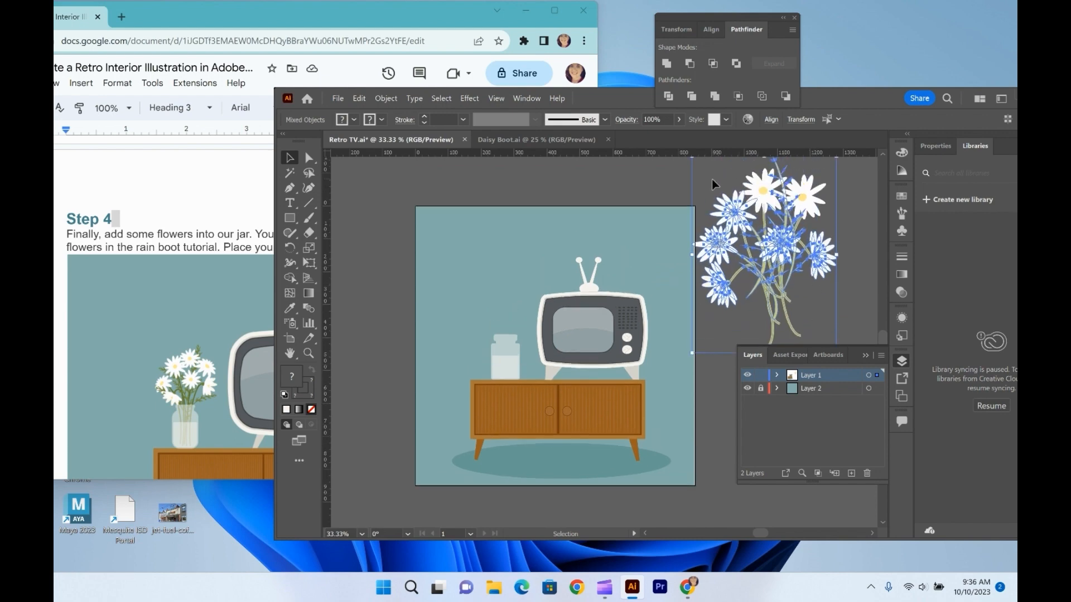
key("ctrl+minus")
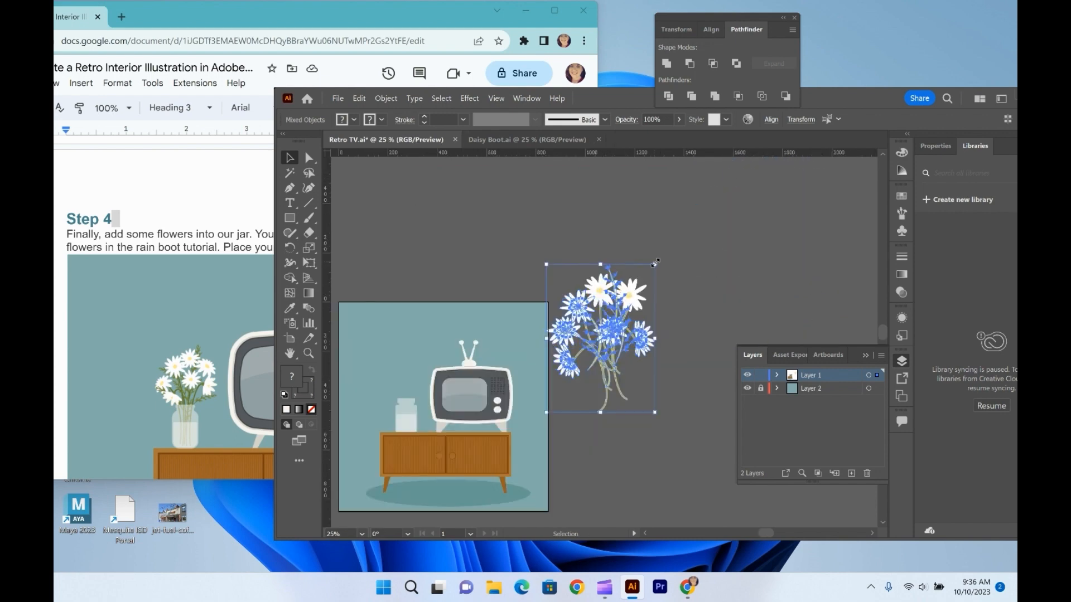
left_click(539, 251)
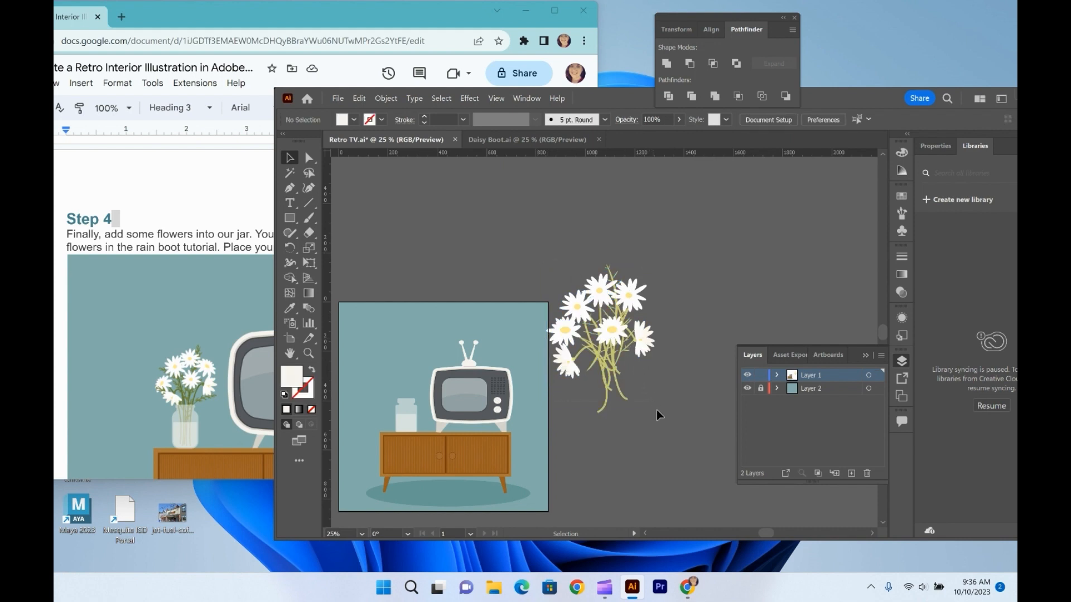
key("ctrl+a")
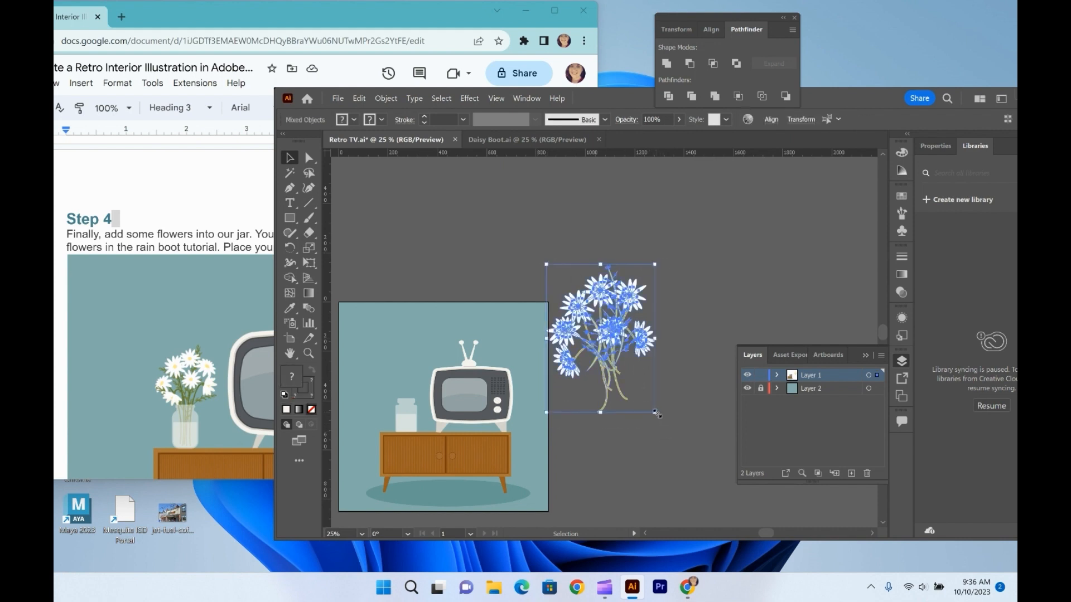
right_click(612, 359)
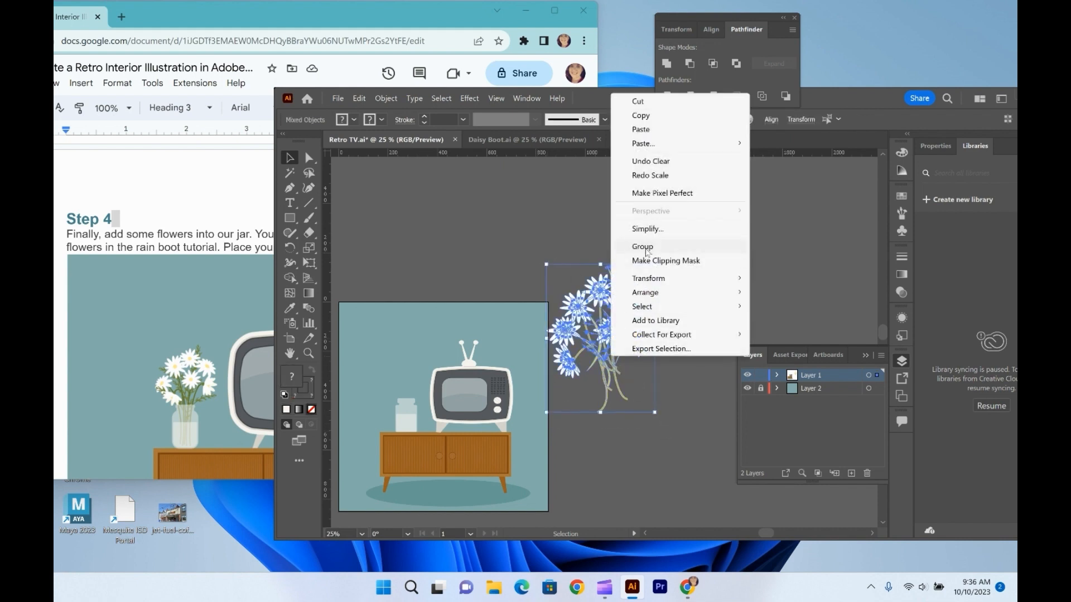
left_click(648, 247)
Scale the flower group down proportionally and place it on the jar so the stems enter its opening
left_click_drag(655, 412, 409, 394)
right_click(408, 394)
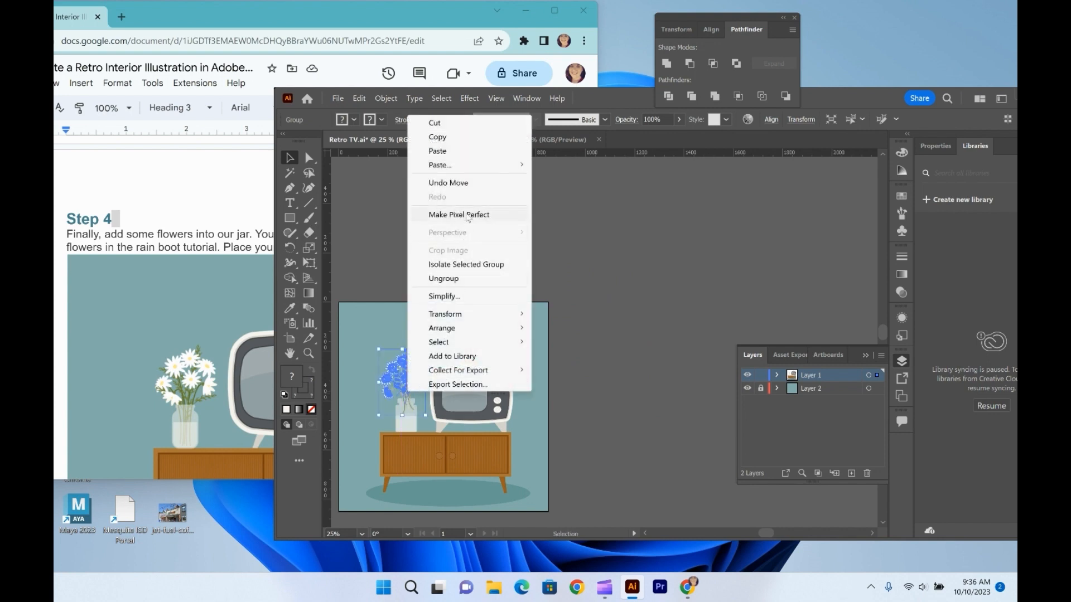
left_click(705, 456)
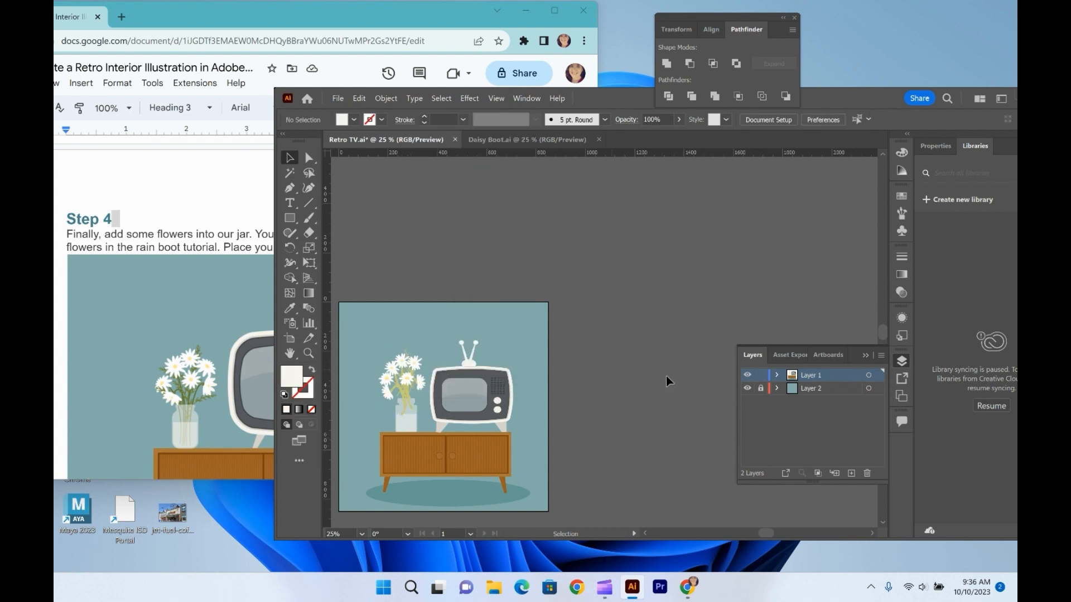
Move the flower group down one place in Layer 1's stacking order, between the two jar paths
left_click(777, 376)
left_click(836, 390)
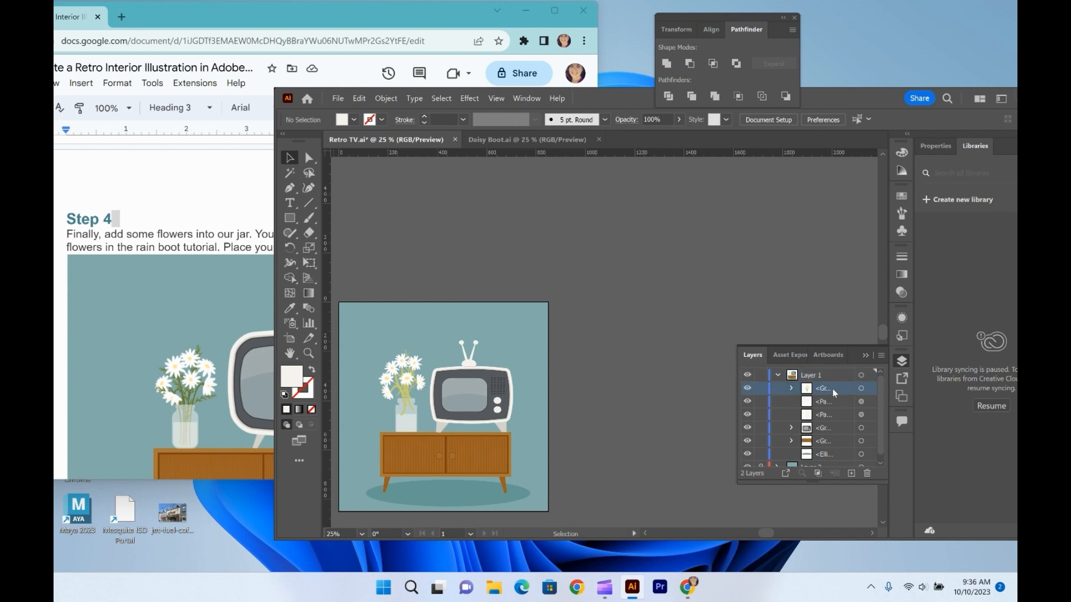
mouse_move(831, 389)
left_mouse_down()
mouse_move(827, 449)
mouse_move(821, 408)
left_mouse_up()
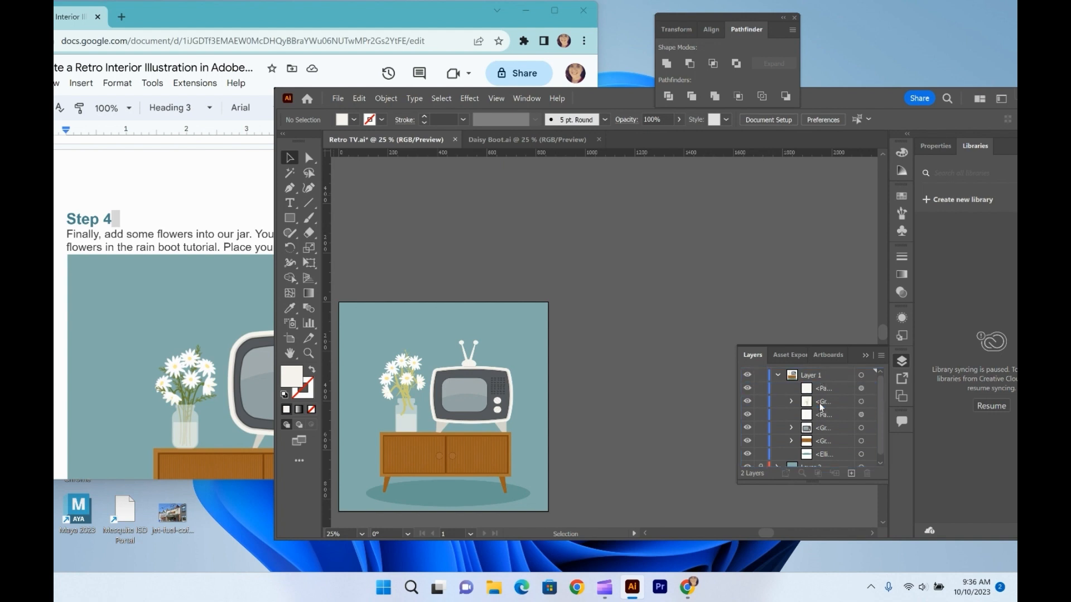
Nudge the flower group down into the jar and stretch it downward to about 190 px wide and 326 px high
left_click(405, 381)
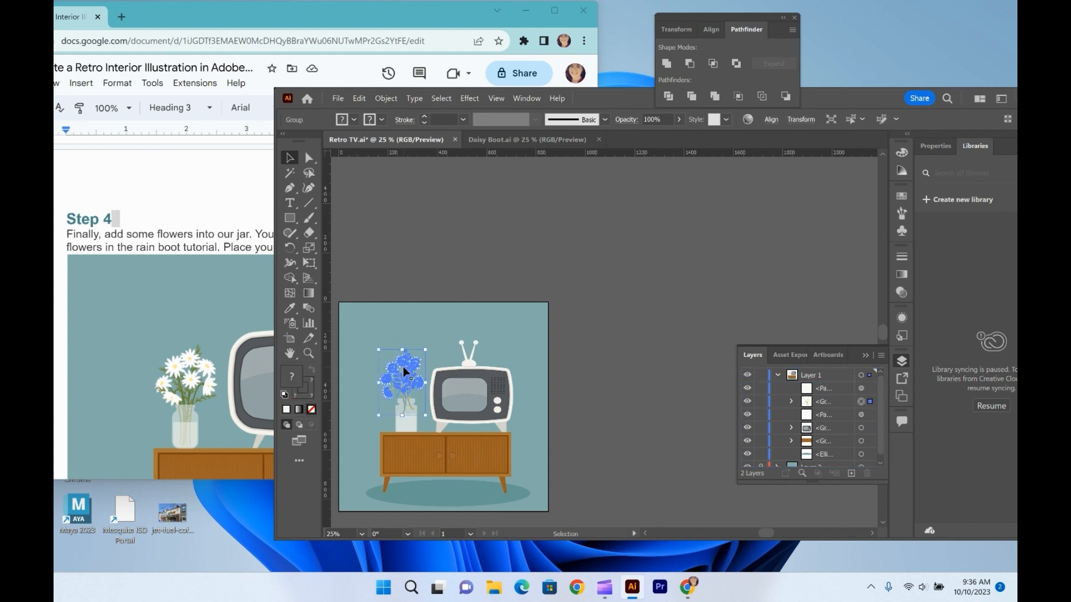
key("Down")
key("Down")
key("Down")
key("Down")
key("Down")
key("Down")
key("Down")
key("Down")
key("Down")
key("Down")
key("Up")
key("Up")
key("Up")
key("Up")
left_click_drag(402, 417, 402, 434)
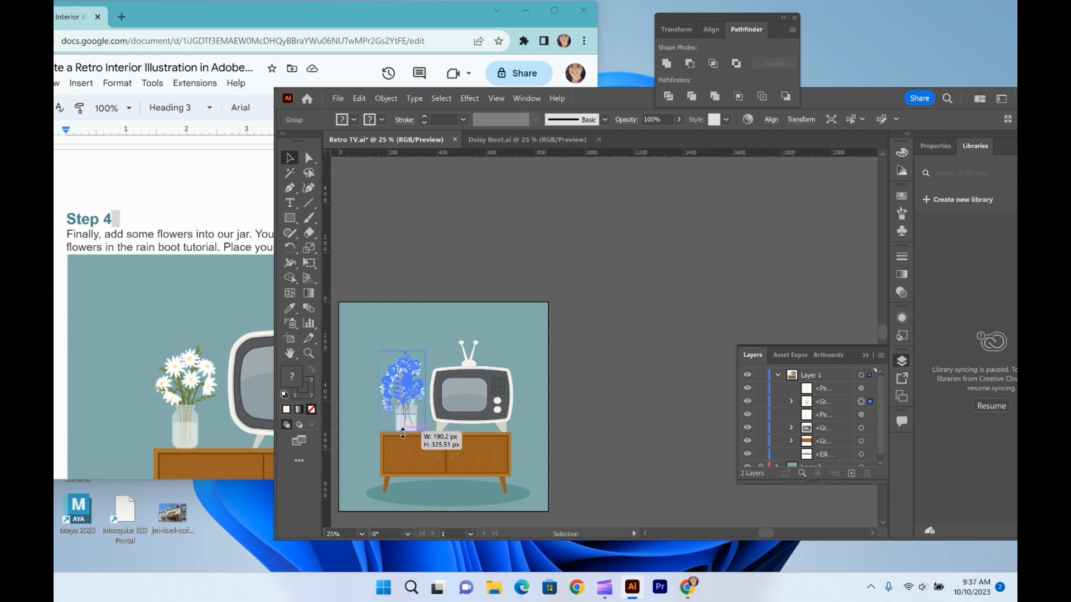
left_click(393, 259)
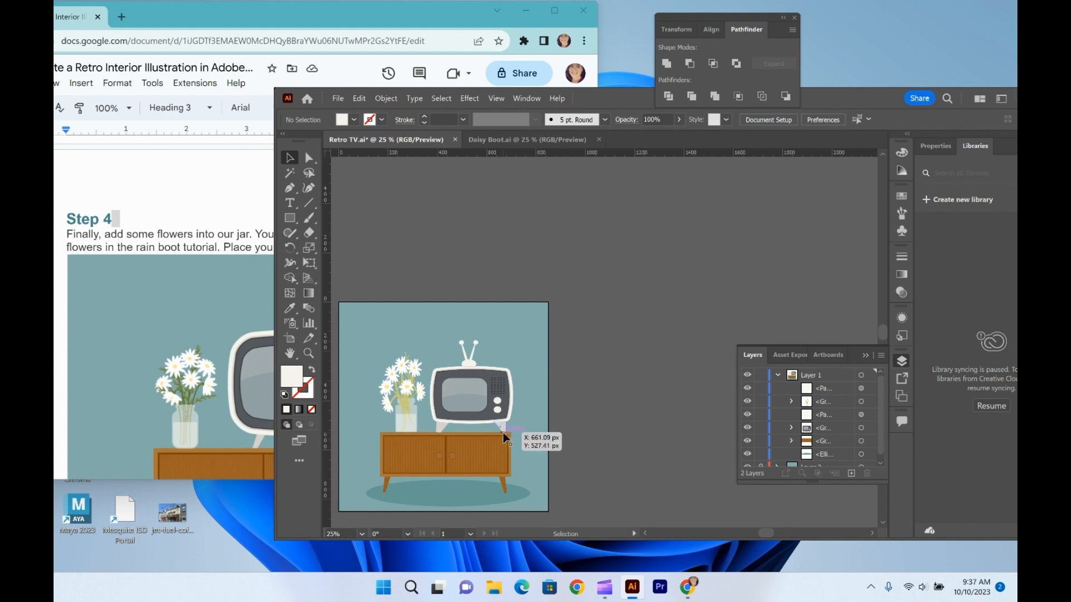
Isolate the flower group and recolor the stroke of one middle stem to green 67965C
double_click(406, 412)
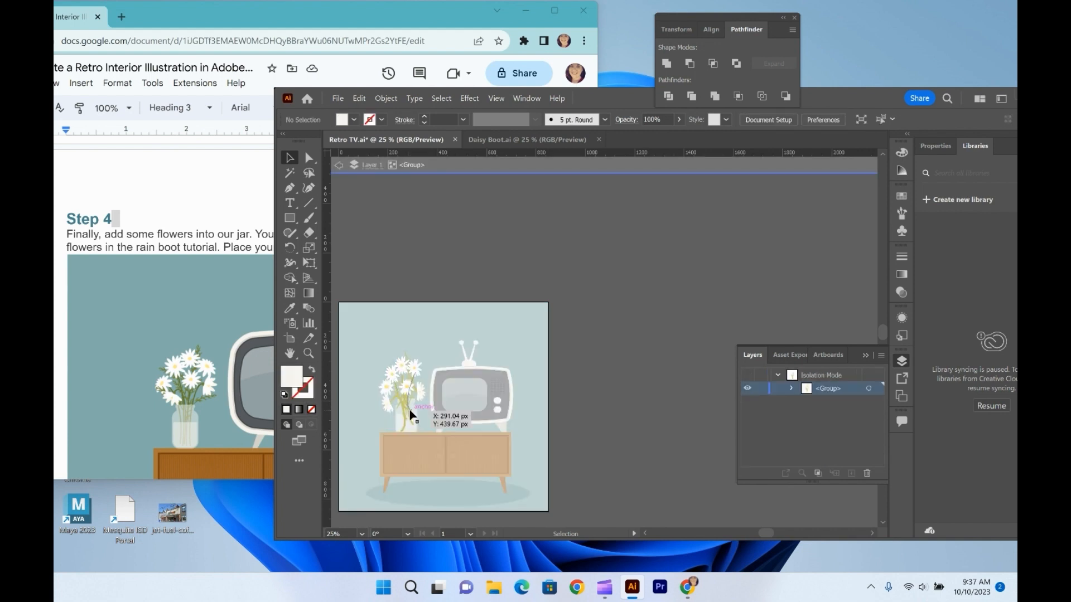
key("ctrl+plus")
key("ctrl+plus")
key("ctrl+plus")
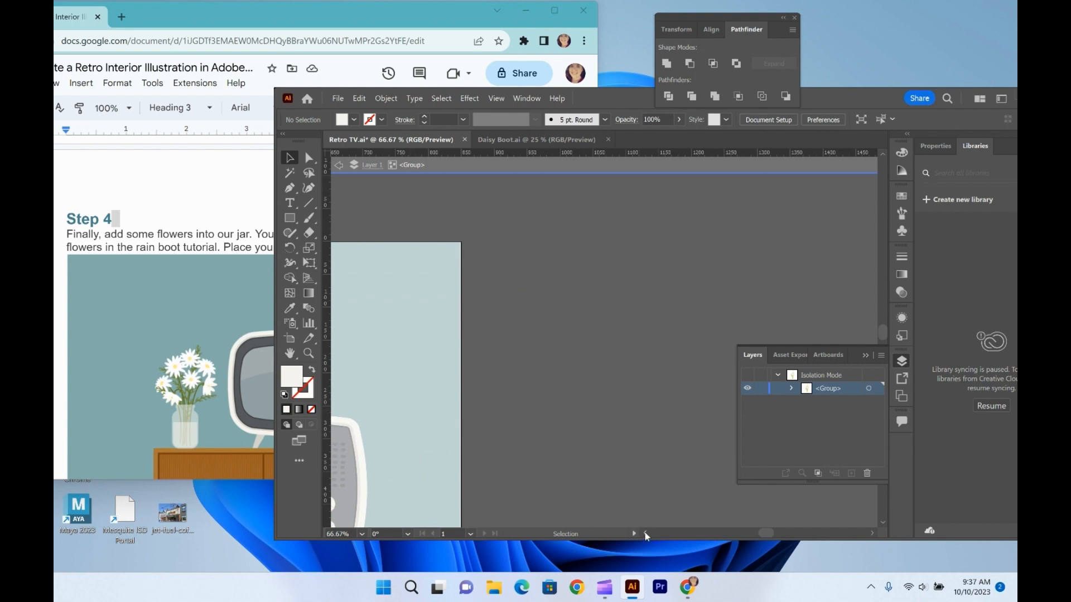
scroll(645, 532, "left", 10)
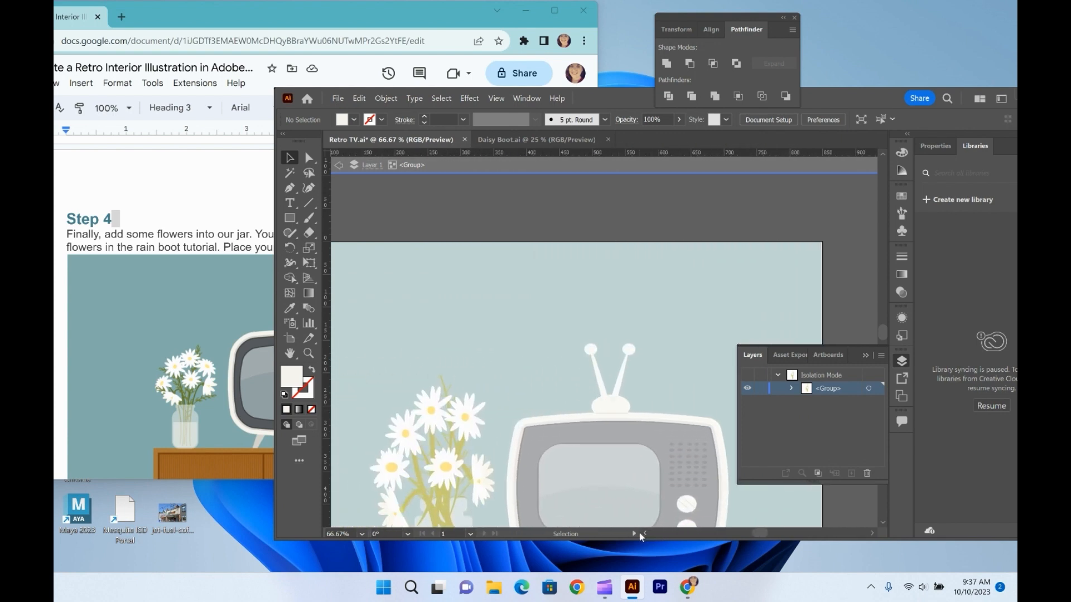
scroll(500, 383, "down", 5)
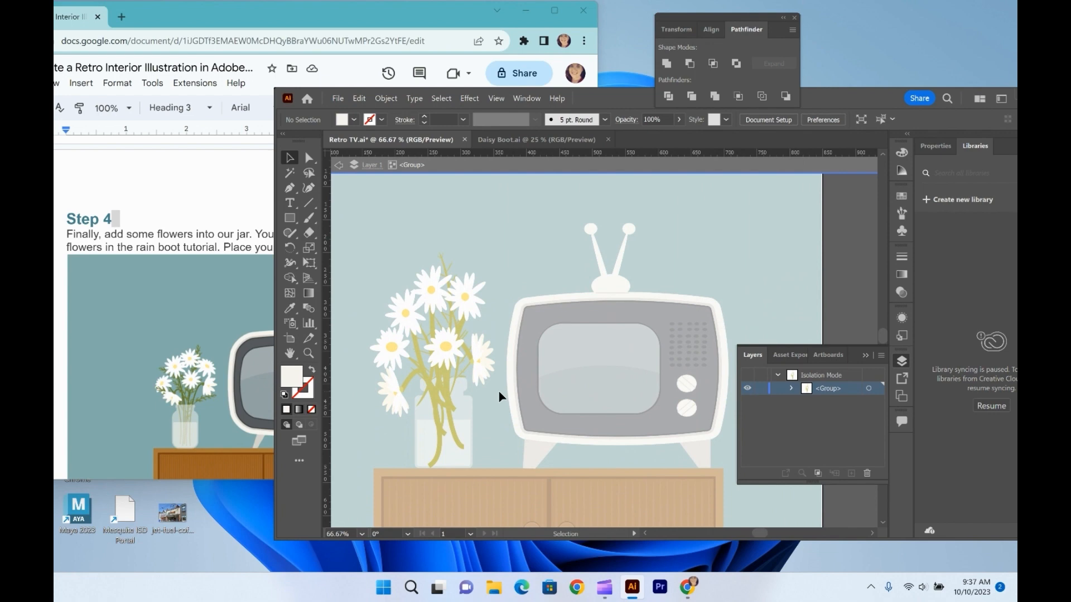
left_click(430, 387)
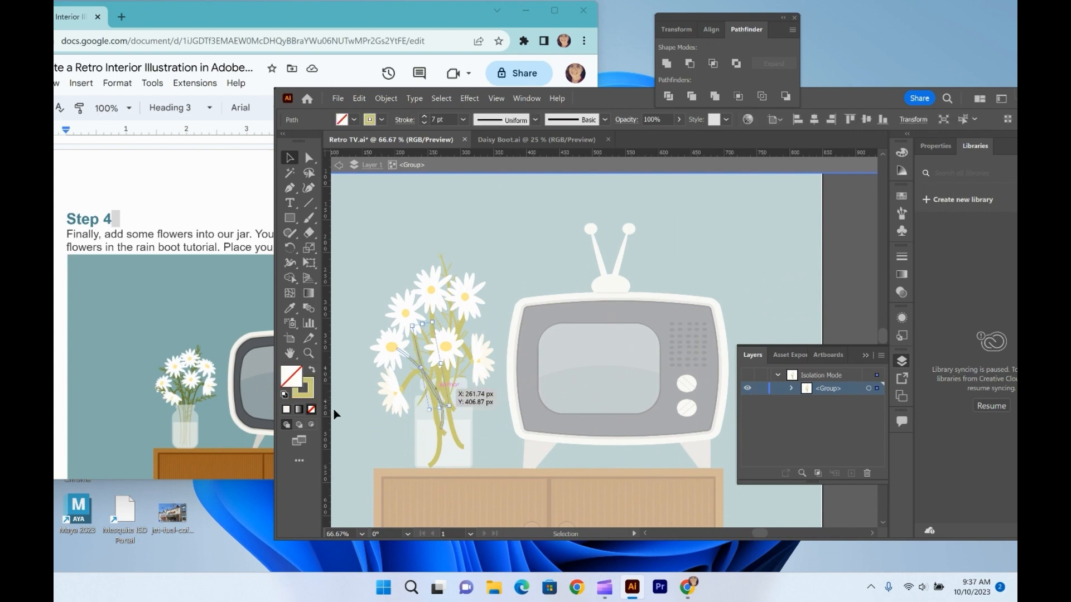
double_click(306, 392)
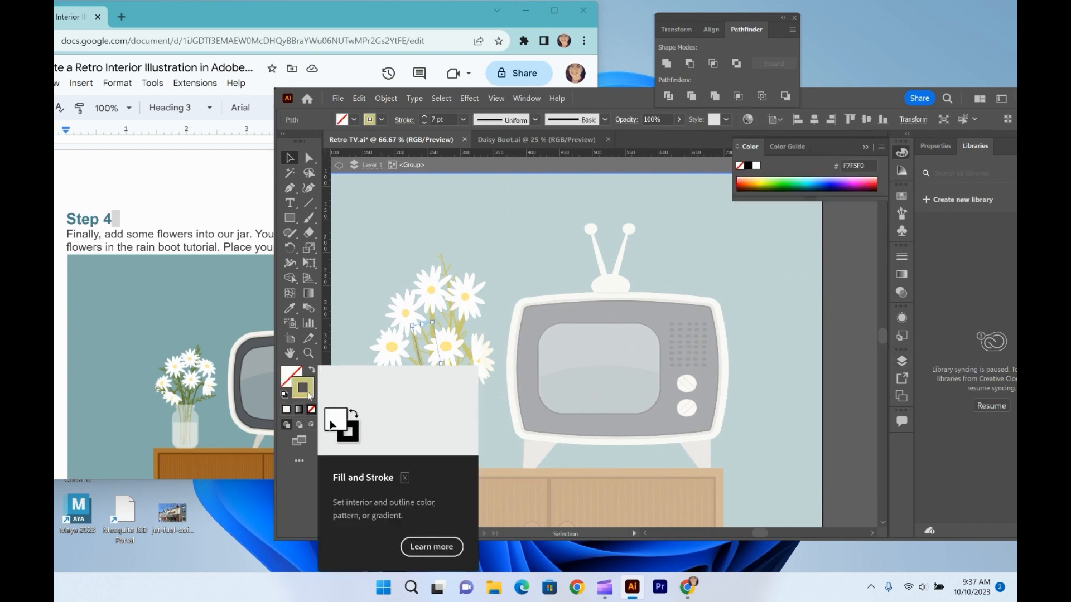
left_click(436, 242)
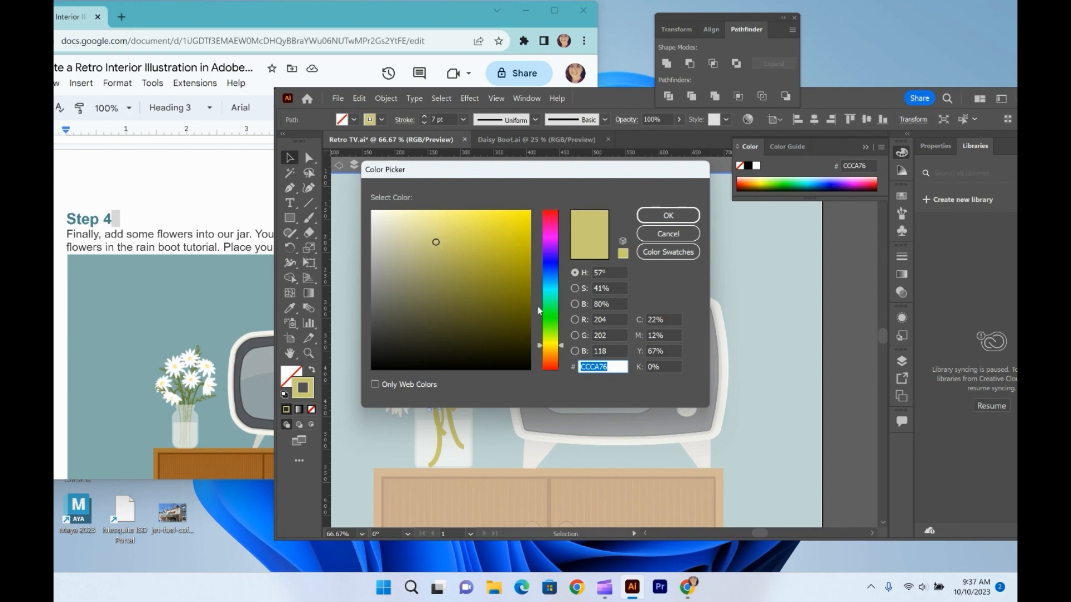
left_click(549, 324)
left_click_drag(433, 243, 433, 276)
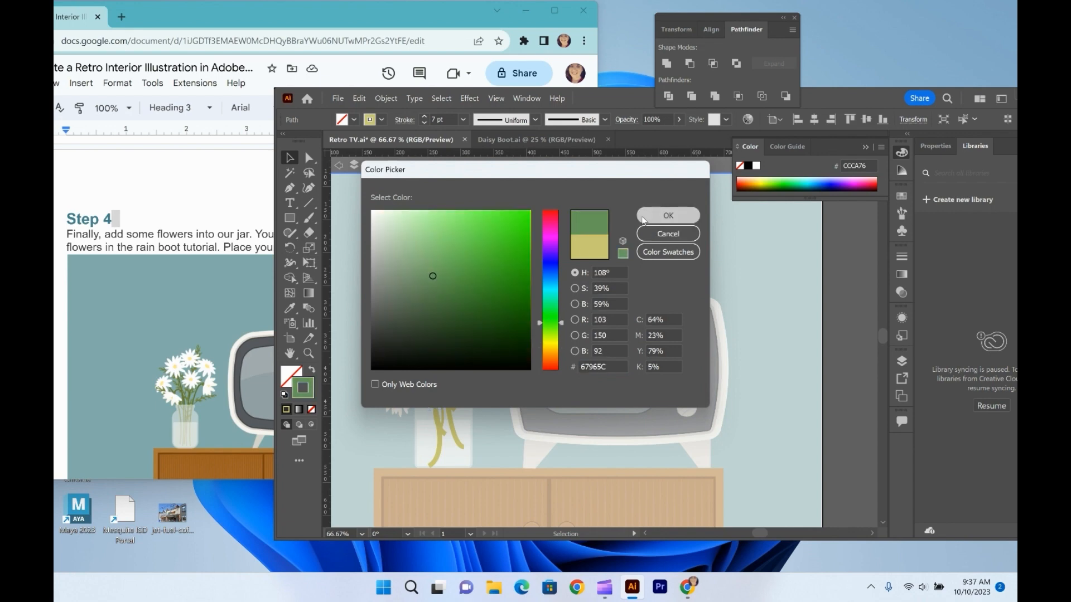
left_click(666, 214)
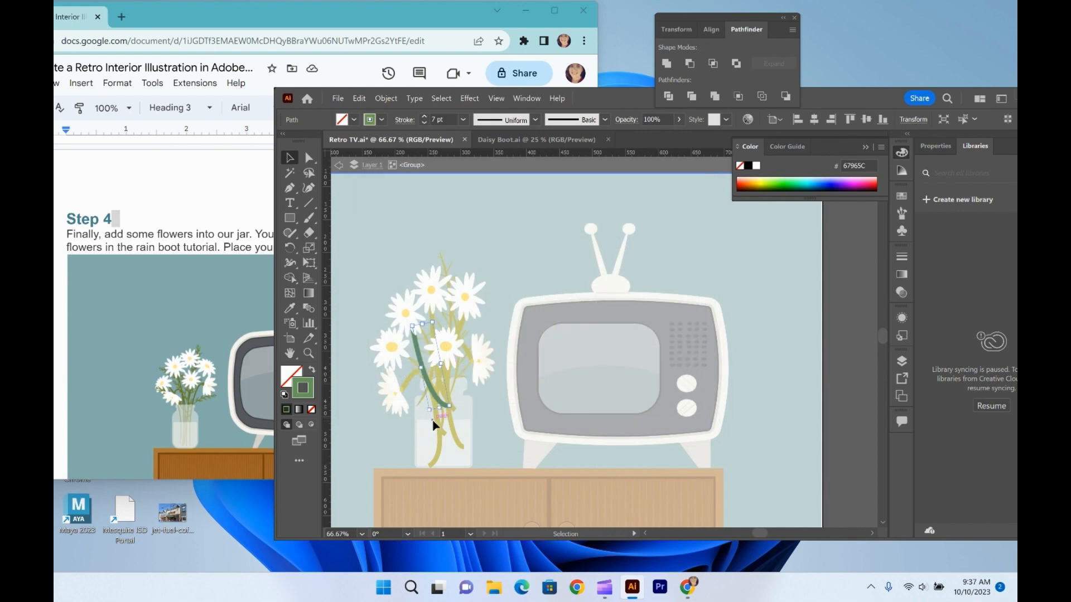
left_click(441, 432)
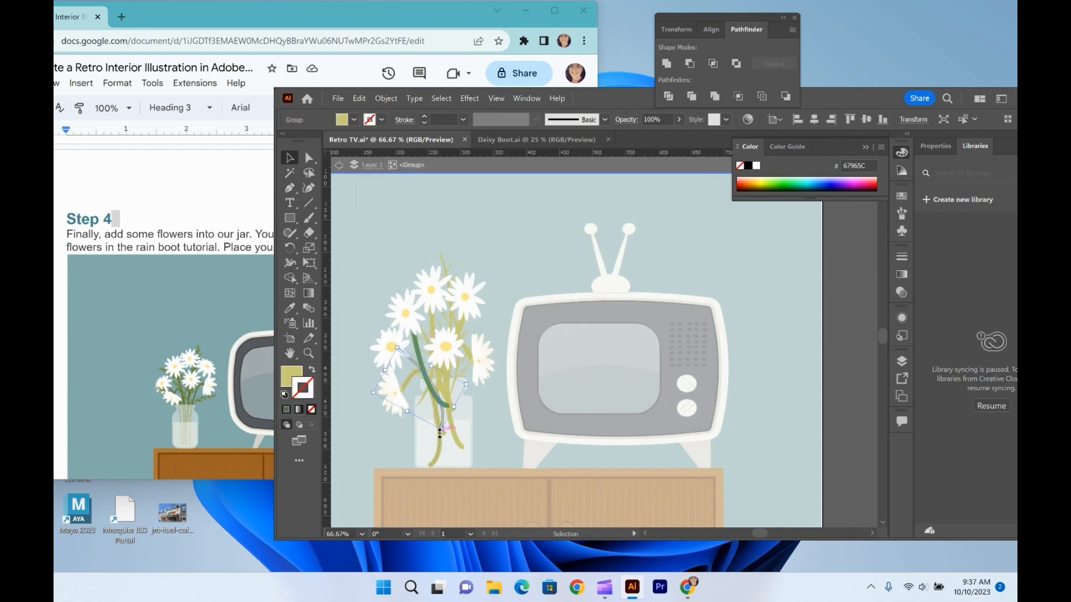
key("i")
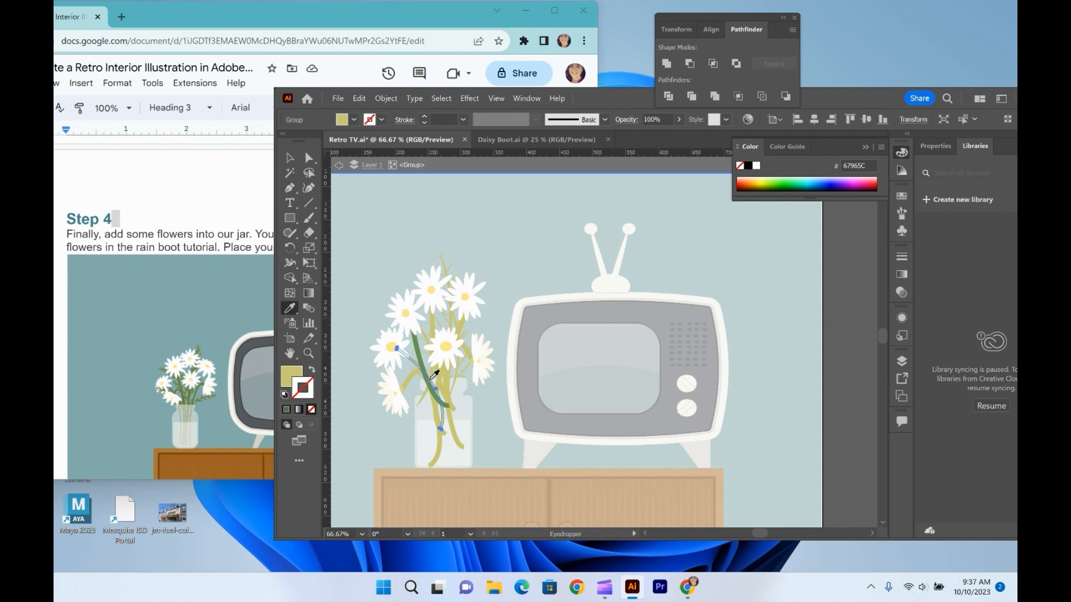
key("ctrl")
left_click(290, 158)
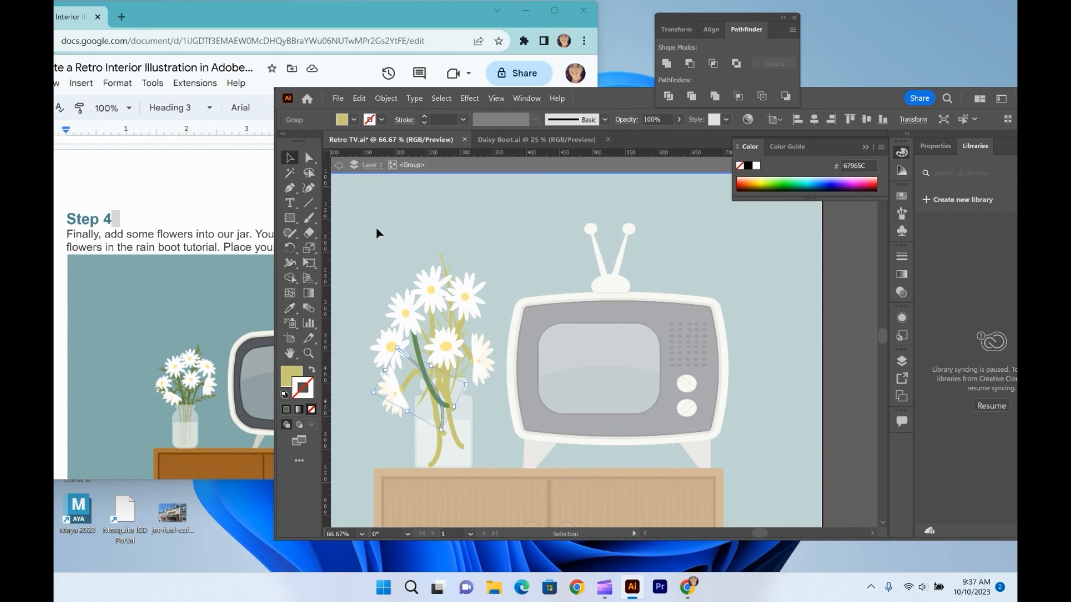
Isolate the green middle stem, change its stroke to the duller green 66875D, and leave isolation
left_click(420, 352)
double_click(419, 351)
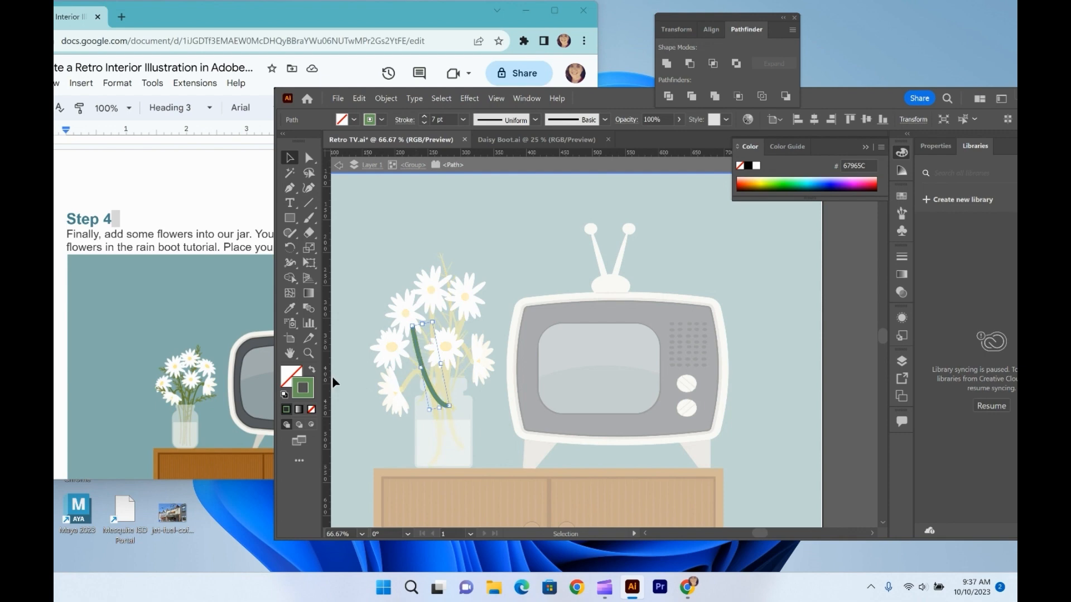
double_click(312, 385)
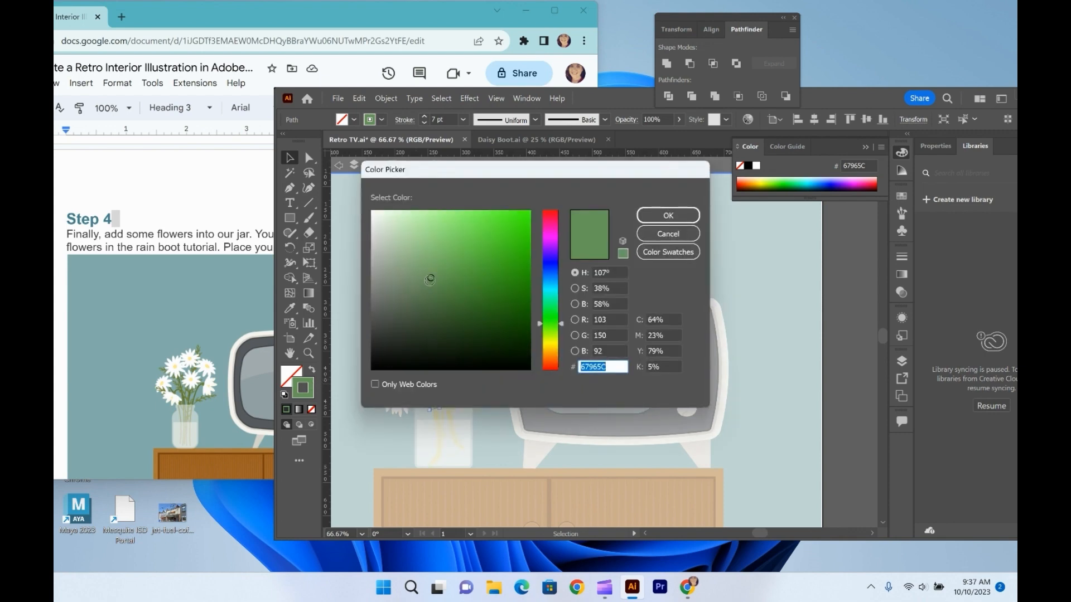
mouse_move(429, 277)
left_mouse_down()
mouse_move(419, 239)
mouse_move(383, 282)
mouse_move(422, 320)
mouse_move(425, 305)
mouse_move(492, 273)
mouse_move(510, 304)
mouse_move(435, 309)
mouse_move(413, 322)
mouse_move(403, 292)
mouse_move(401, 312)
mouse_move(421, 285)
left_mouse_up()
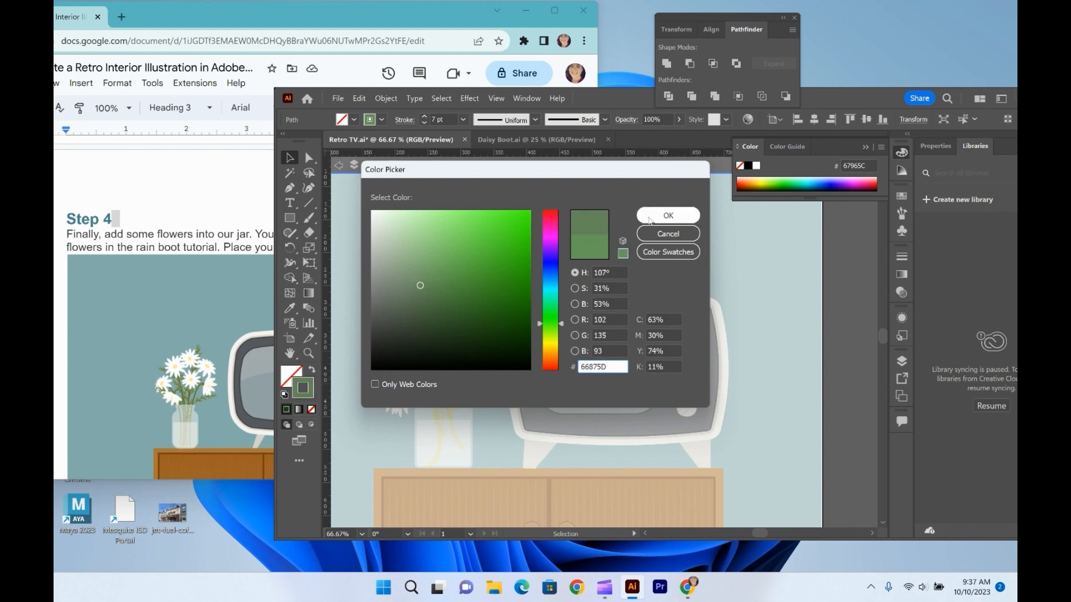
left_click(669, 215)
left_click(500, 315)
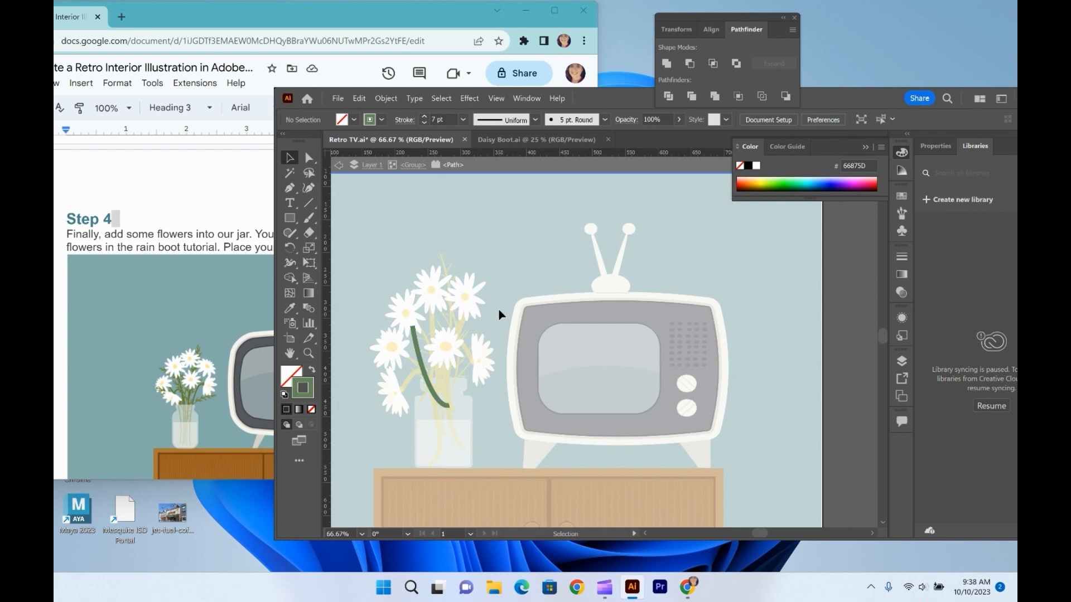
double_click(497, 308)
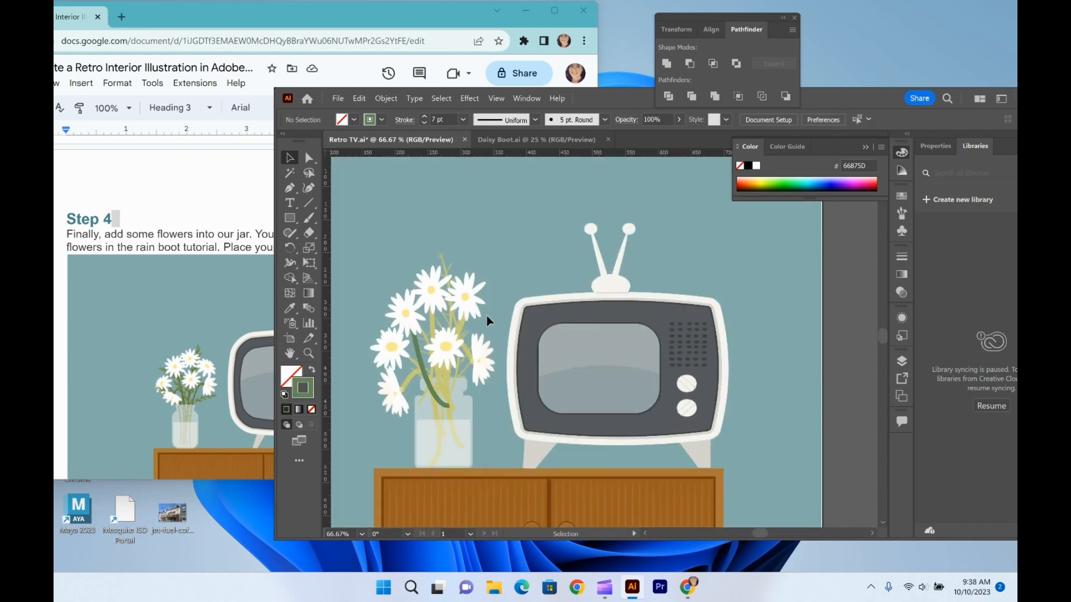
Isolate the flower group and copy the middle stem's green stroke onto the yellow stem below the front daisy with the Eyedropper
double_click(446, 386)
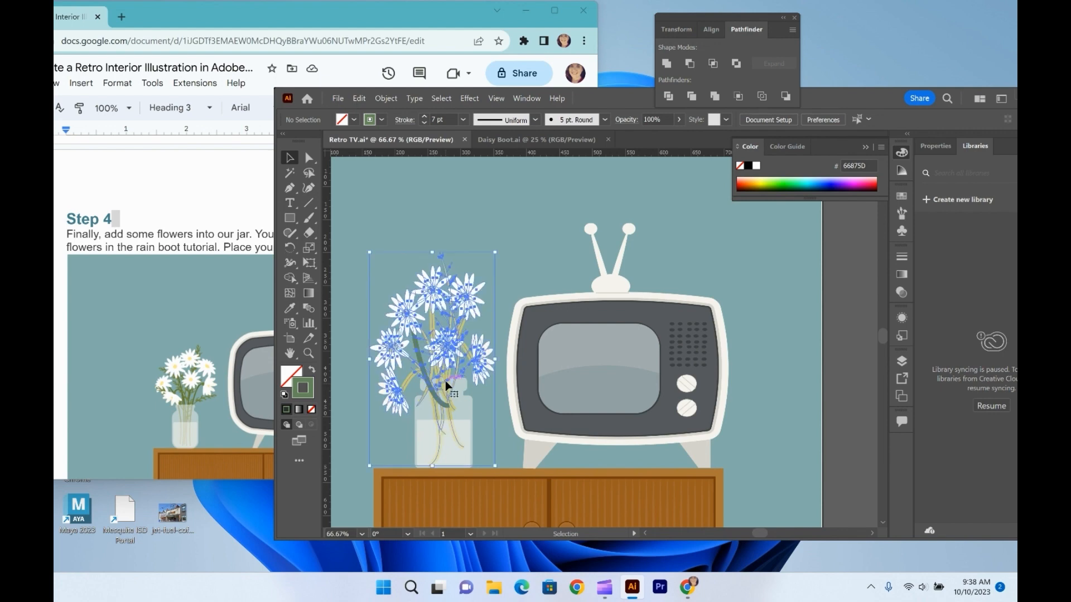
left_click(444, 379)
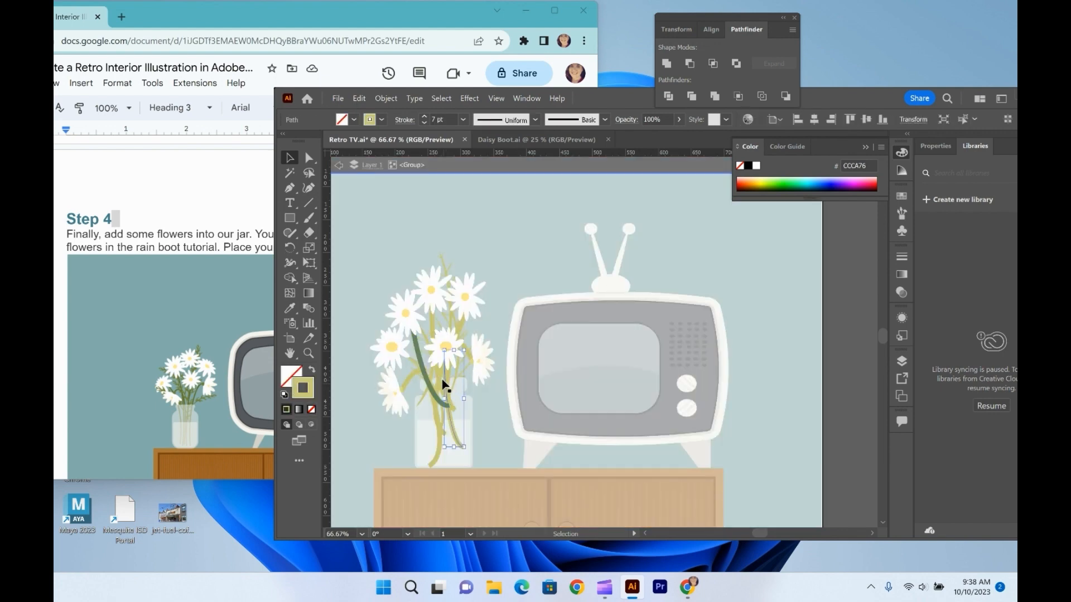
key("i")
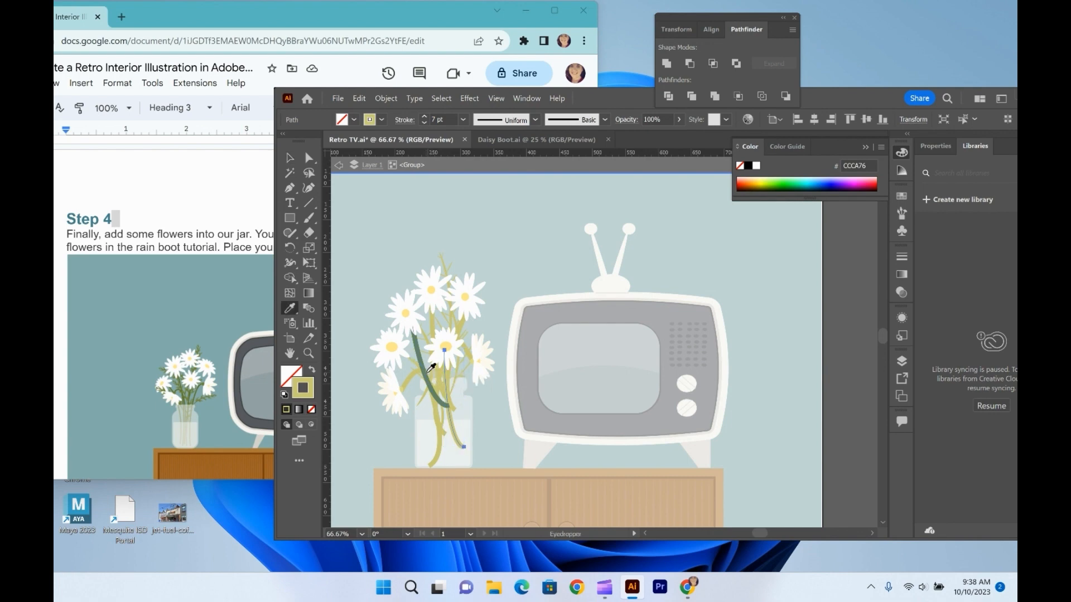
left_click(427, 370)
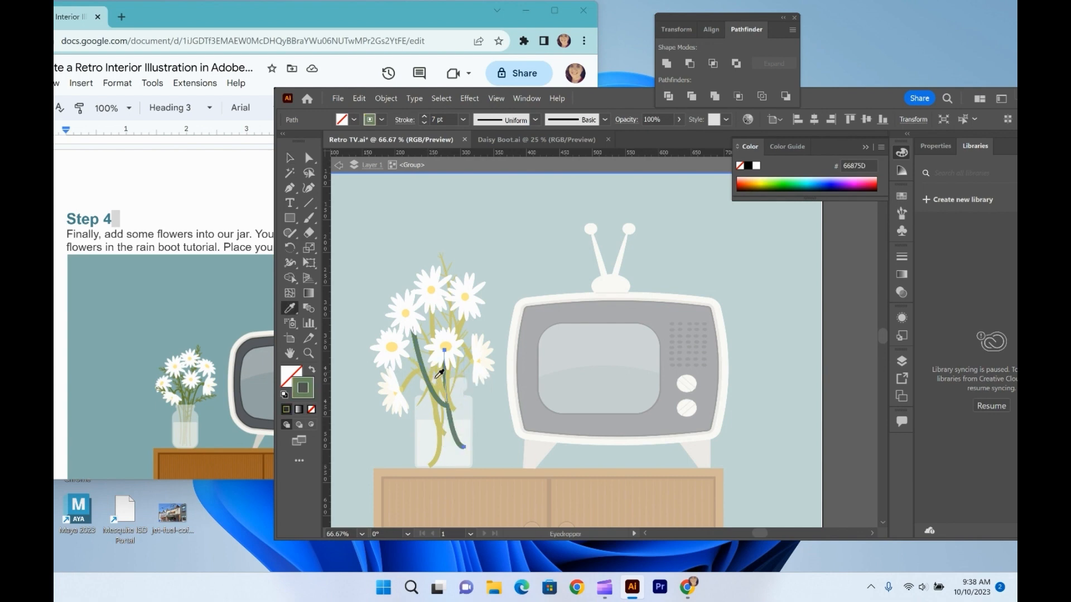
key("v")
Copy the green 7 pt stroke onto the left leafy sprig and the stem of the rightmost daisy with the Eyedropper
left_click(435, 418)
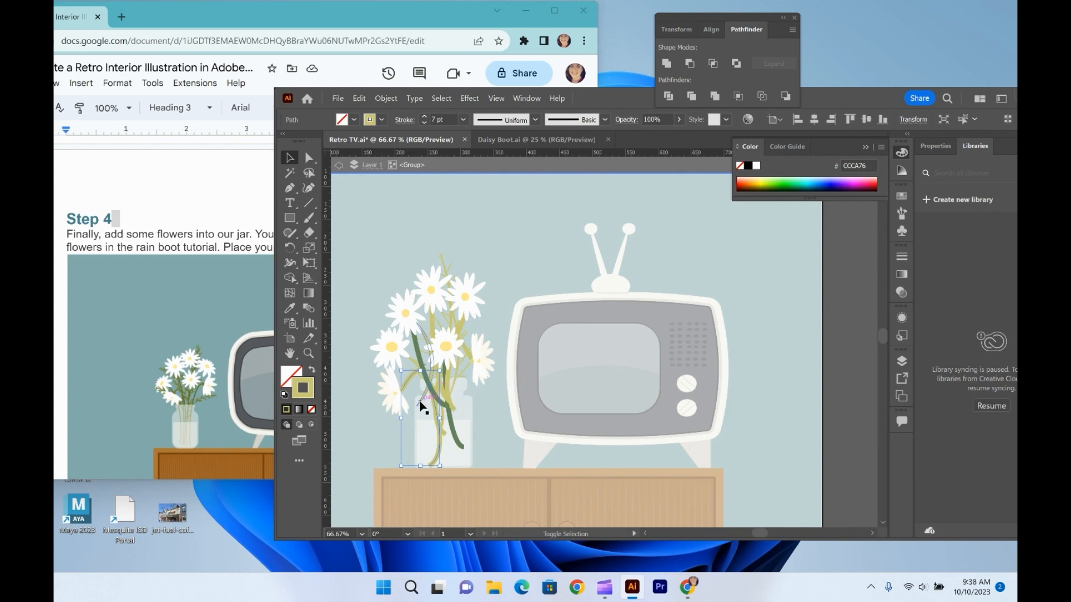
left_click(419, 396, "shift")
left_click(407, 384)
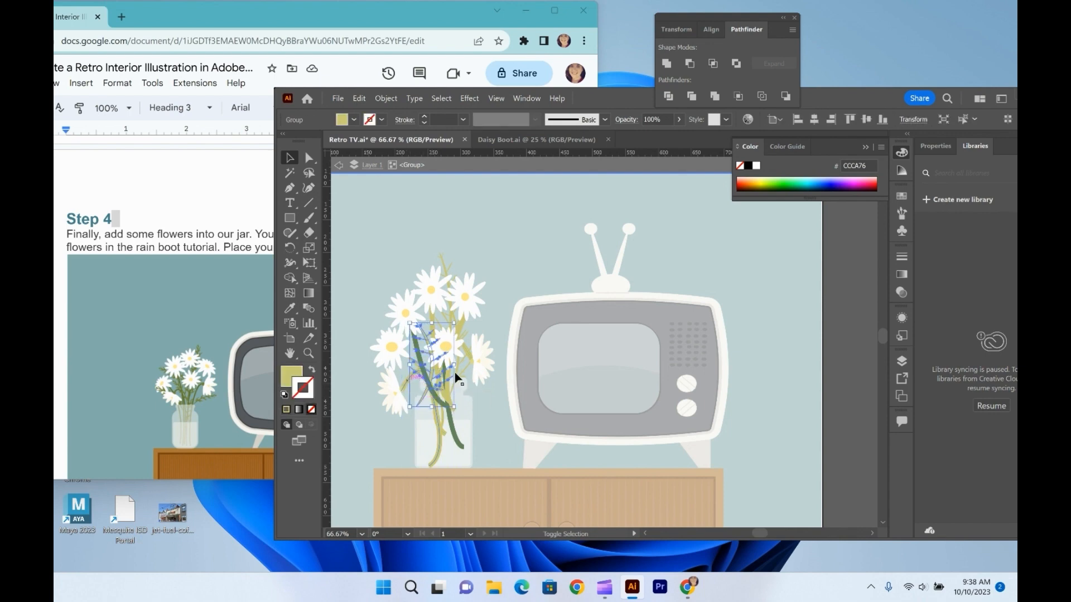
left_click(470, 358, "shift")
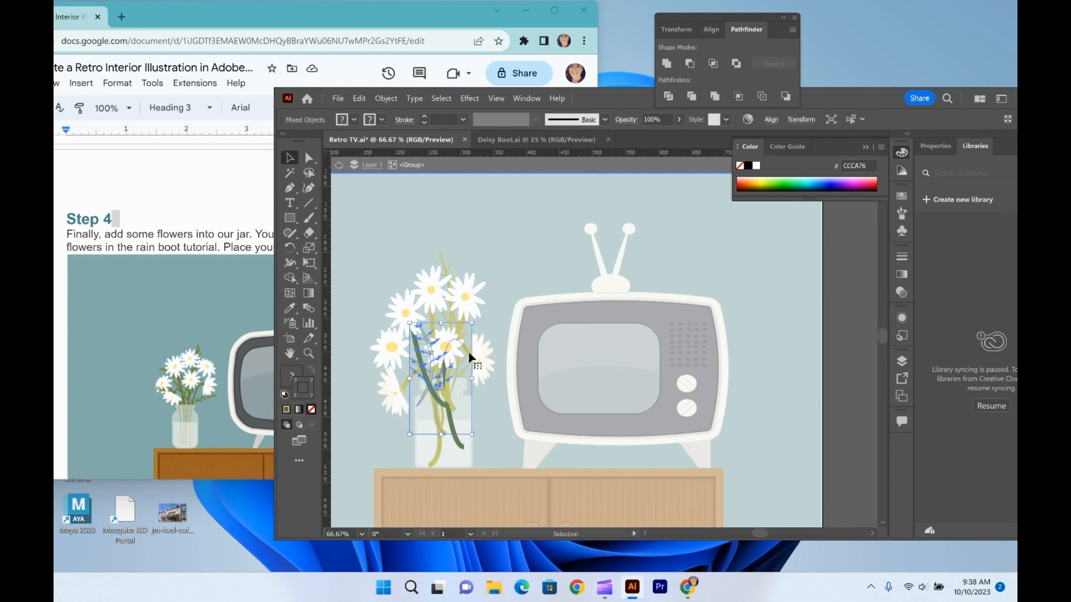
key("i")
left_click(453, 399)
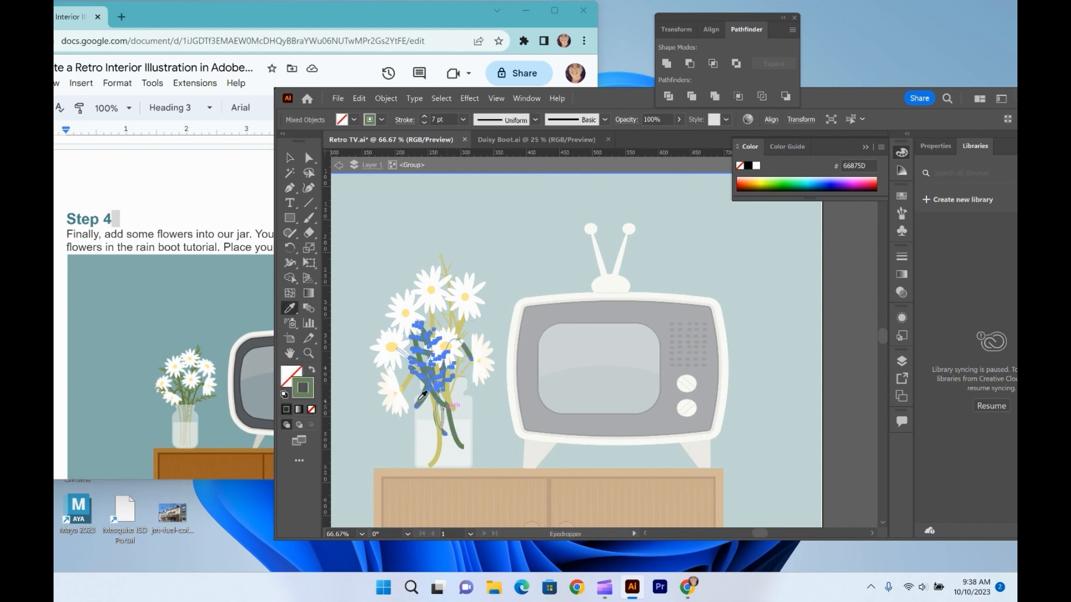
key("v")
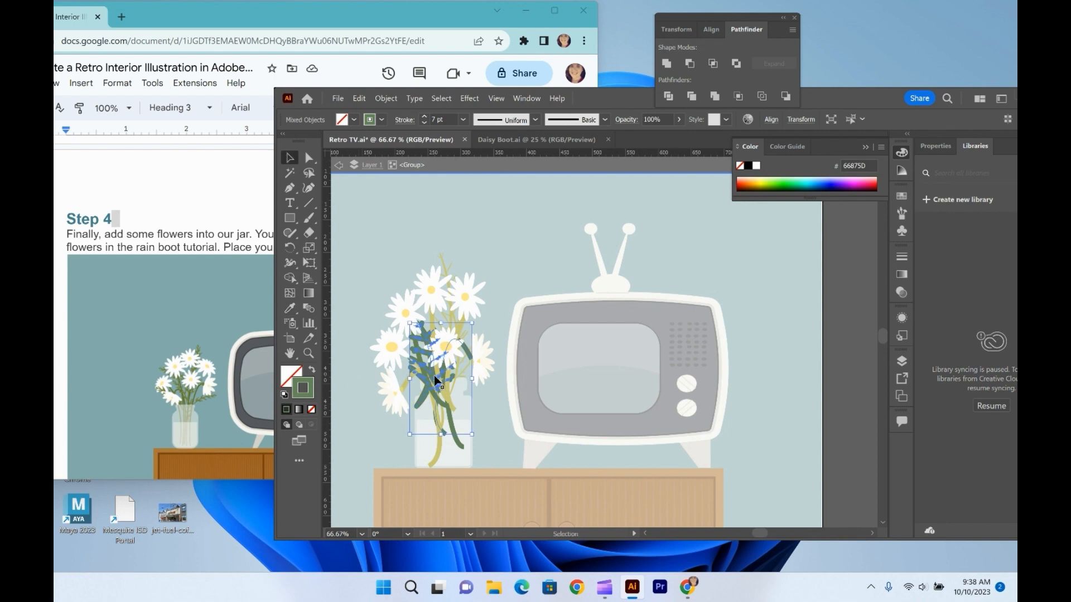
Try thinning the left leafy sprig's green stroke to 3 pt
left_click(487, 376)
left_click_drag(486, 379, 415, 357)
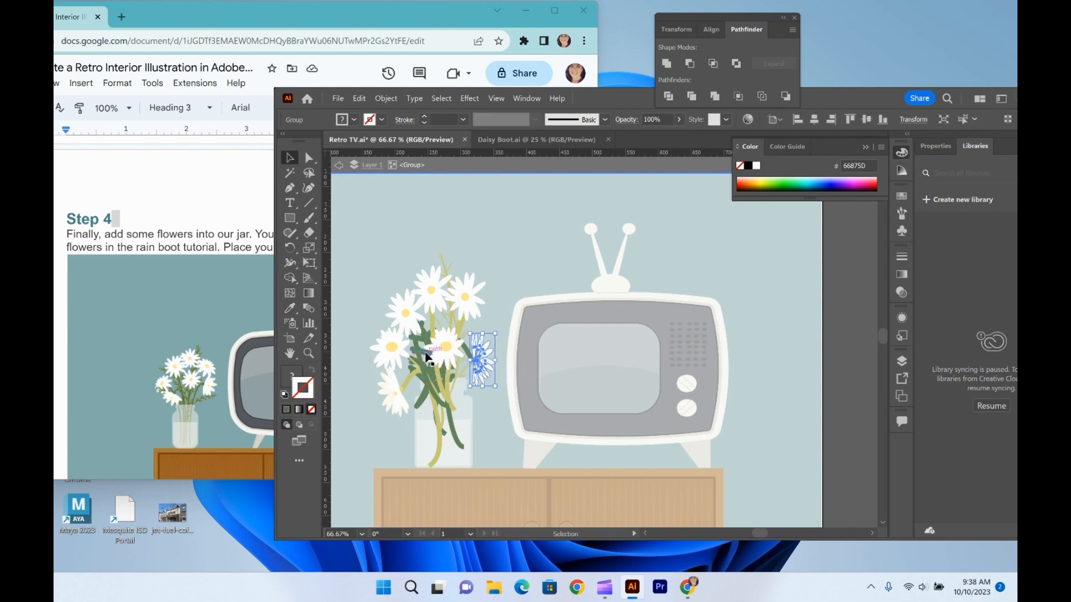
left_click(424, 353)
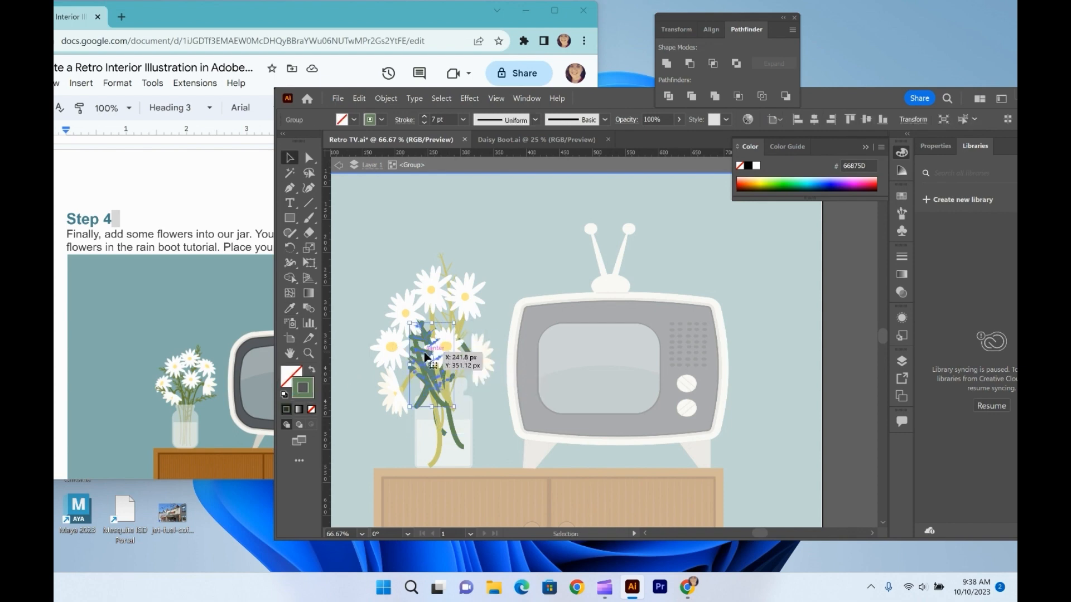
left_click(424, 124)
left_click(424, 124)
left_click(424, 125)
left_click(424, 124)
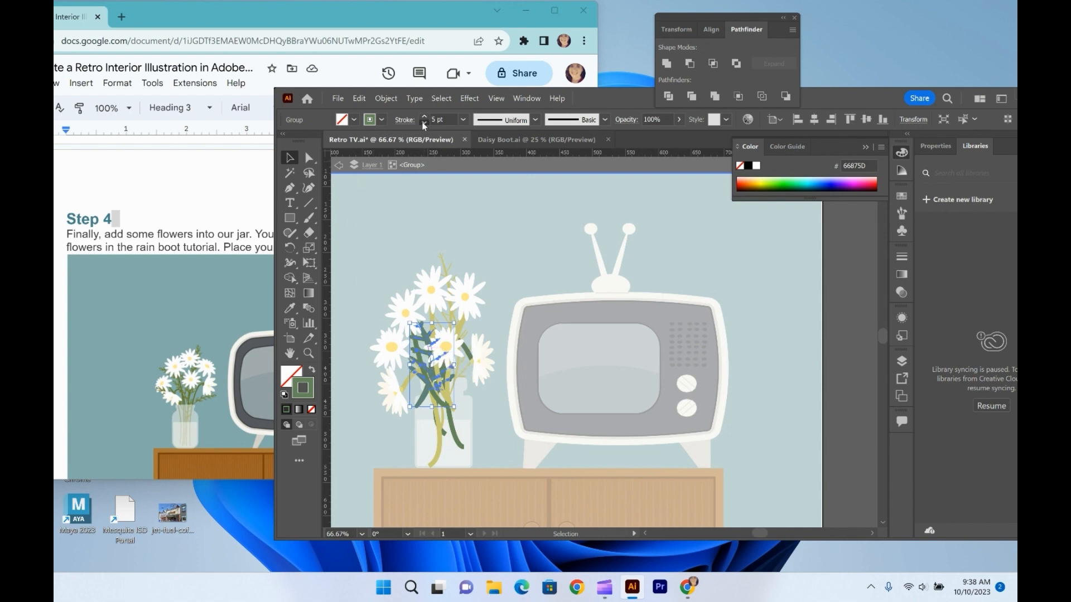
left_click(423, 125)
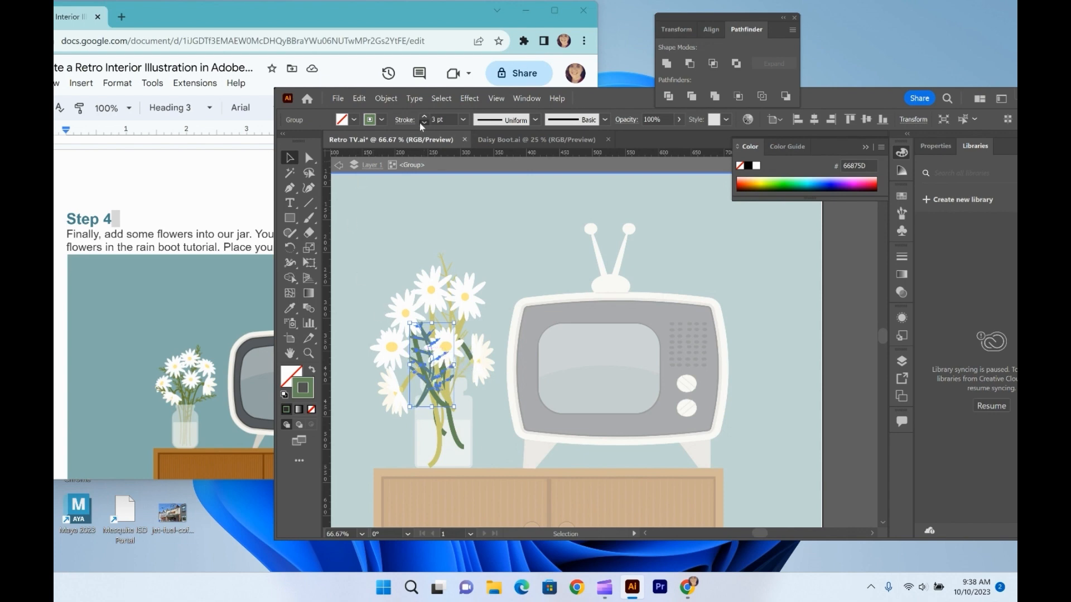
Swap the left leafy sprig's fill and stroke so the green fills it, and add a 0.5 pt green outline
left_click(312, 371)
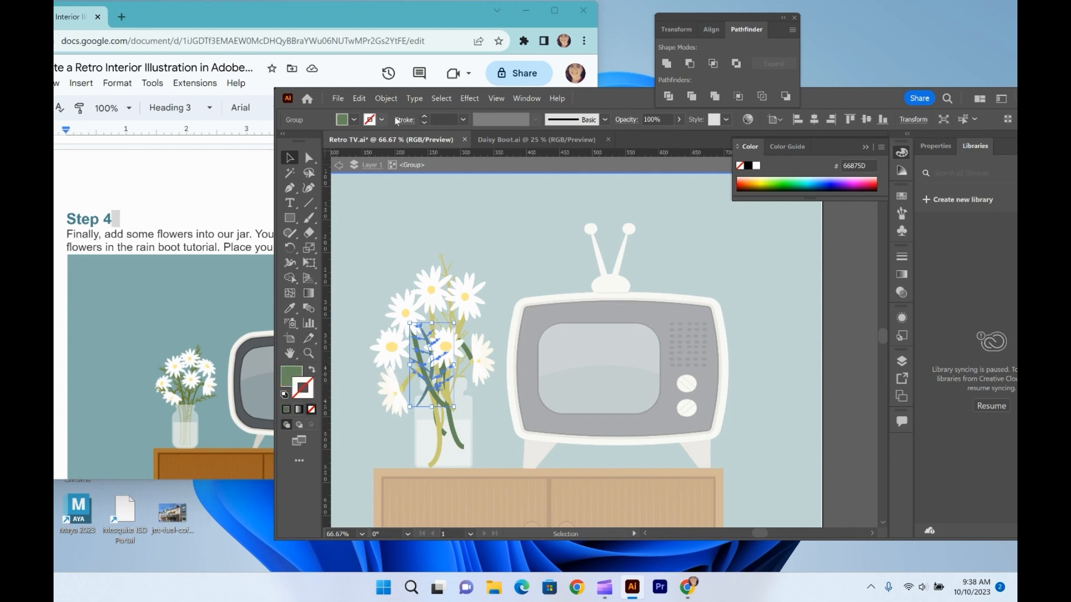
left_click(425, 117)
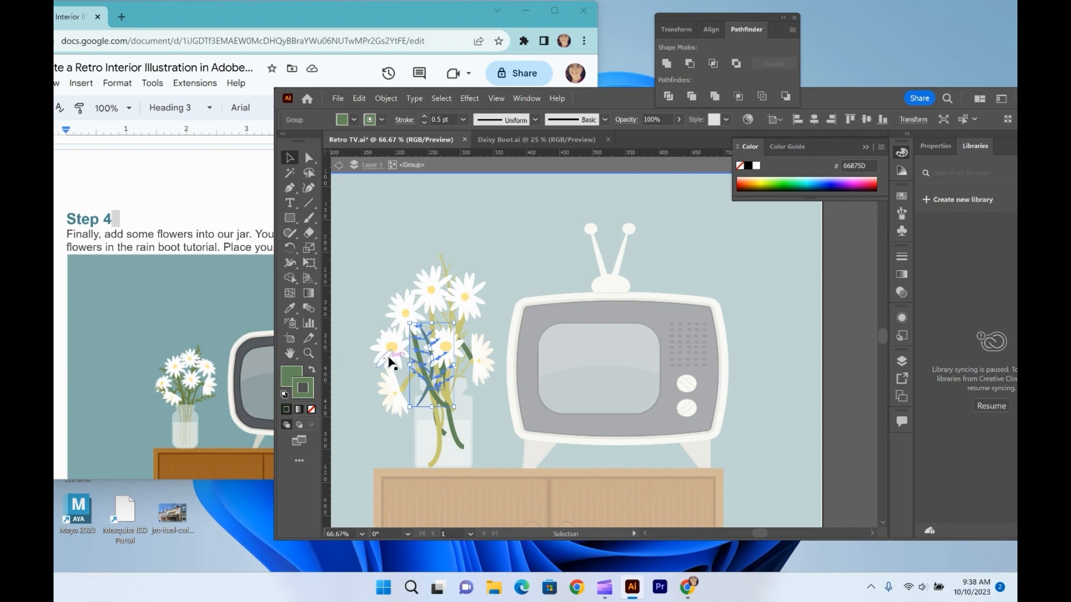
left_click(477, 392)
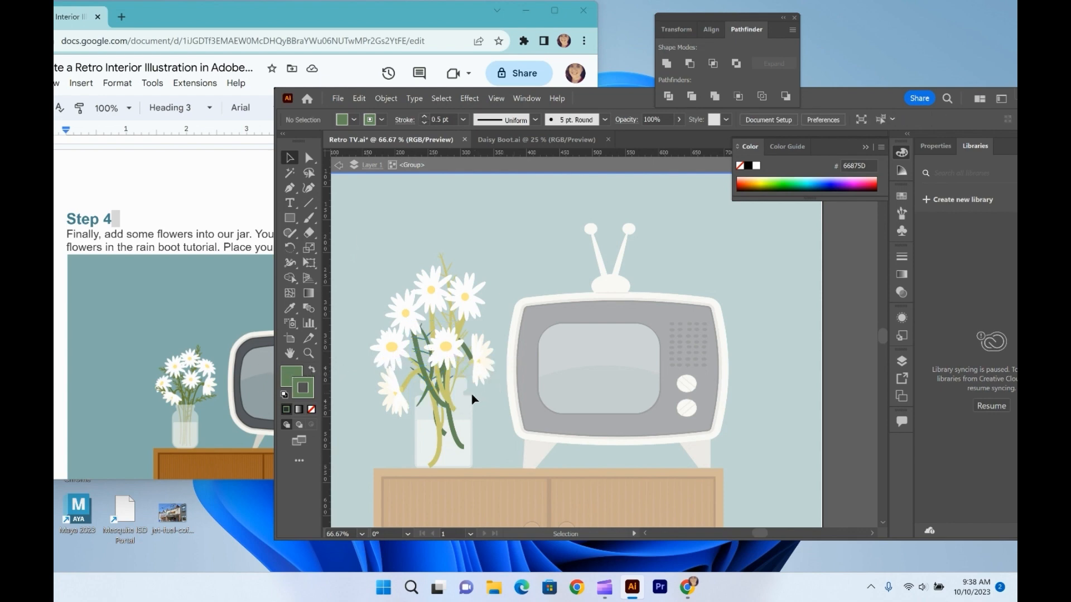
Copy the green stroke onto the curved yellow stem of the lower-left daisy and thin its stroke to 3 pt
left_click(411, 385)
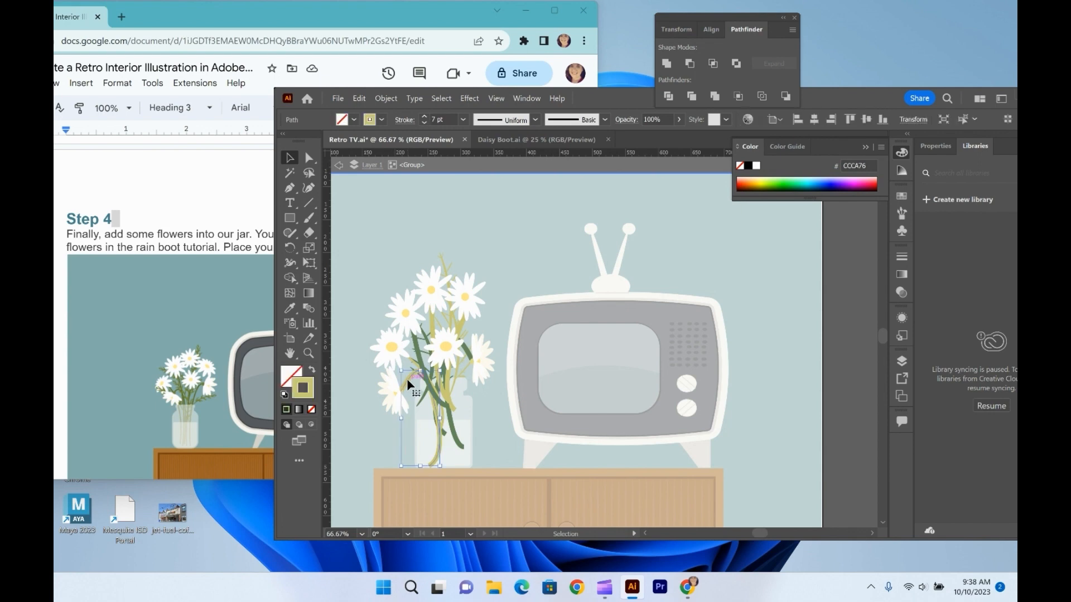
key("i")
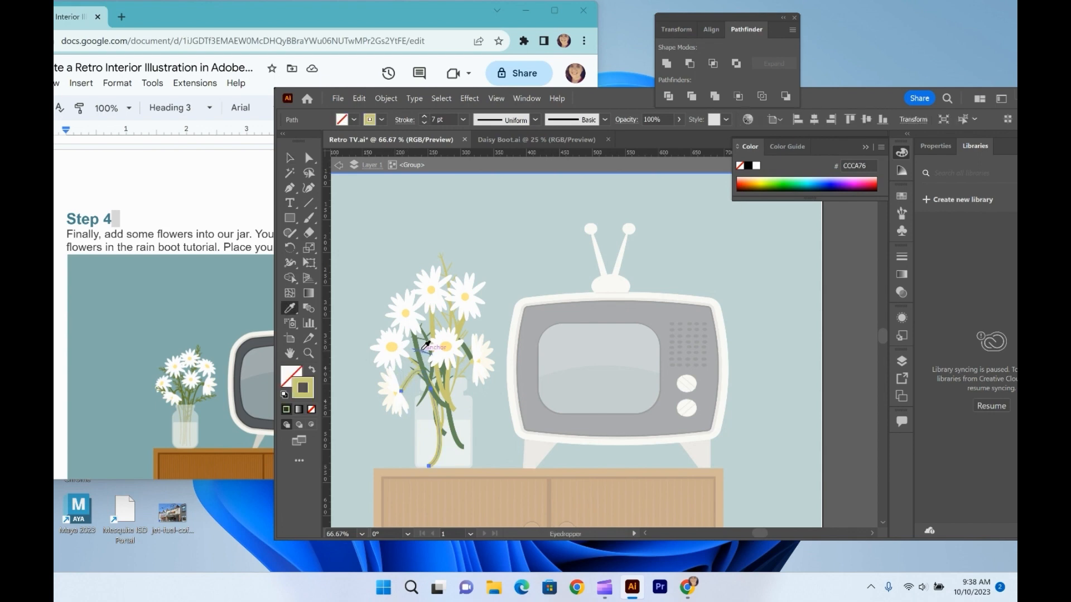
left_click(421, 351)
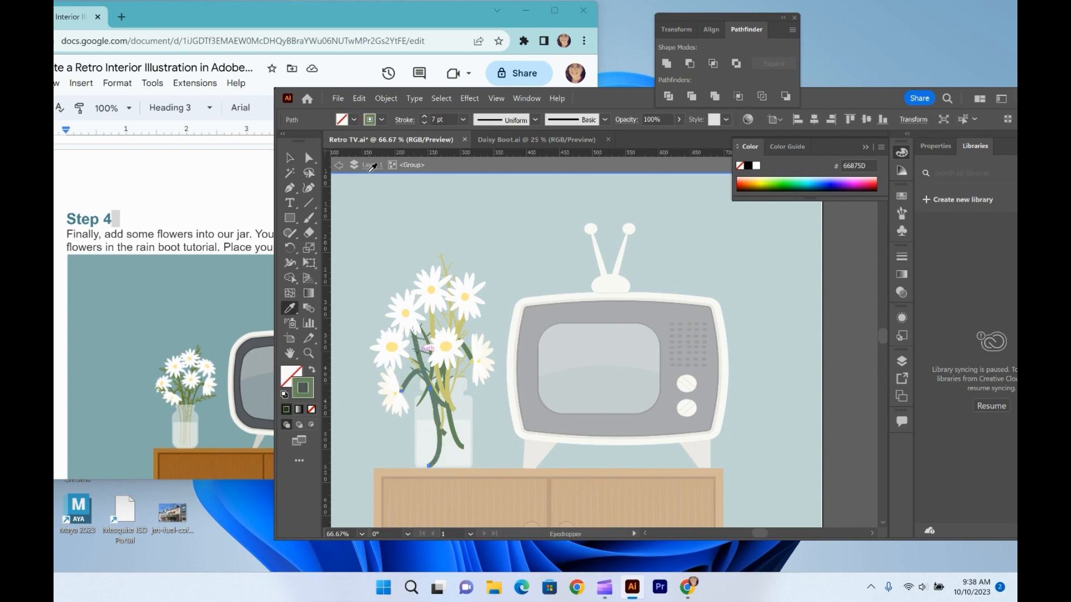
key("v")
left_click(422, 123)
left_click(421, 122)
left_click(421, 122)
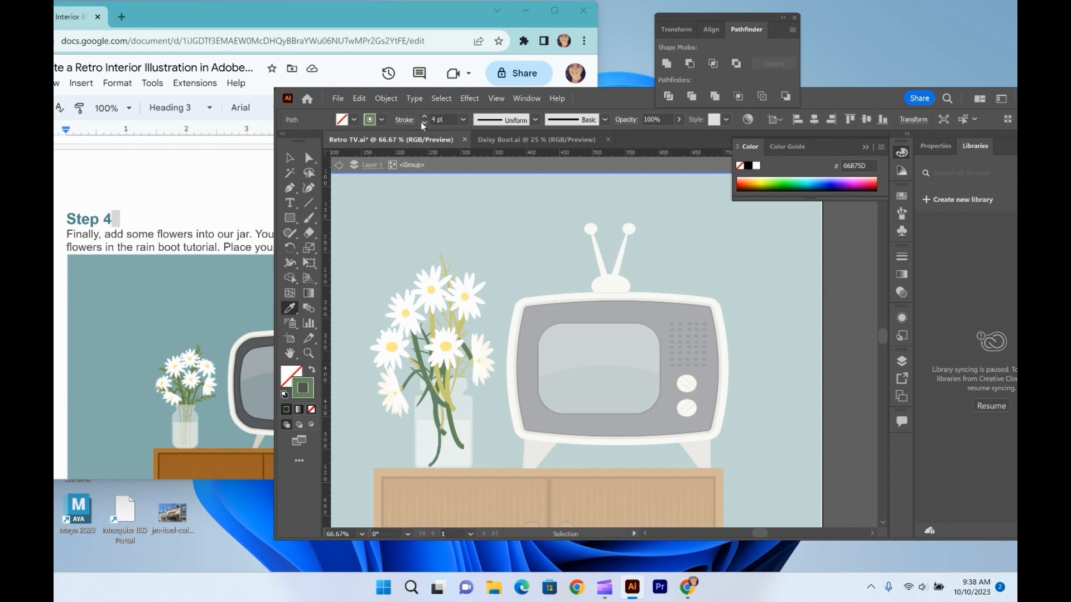
left_click(421, 122)
Copy the green stroke onto the yellow stem of the top middle daisy and set its stroke weight to 5 pt
left_click(445, 392)
left_click(444, 392)
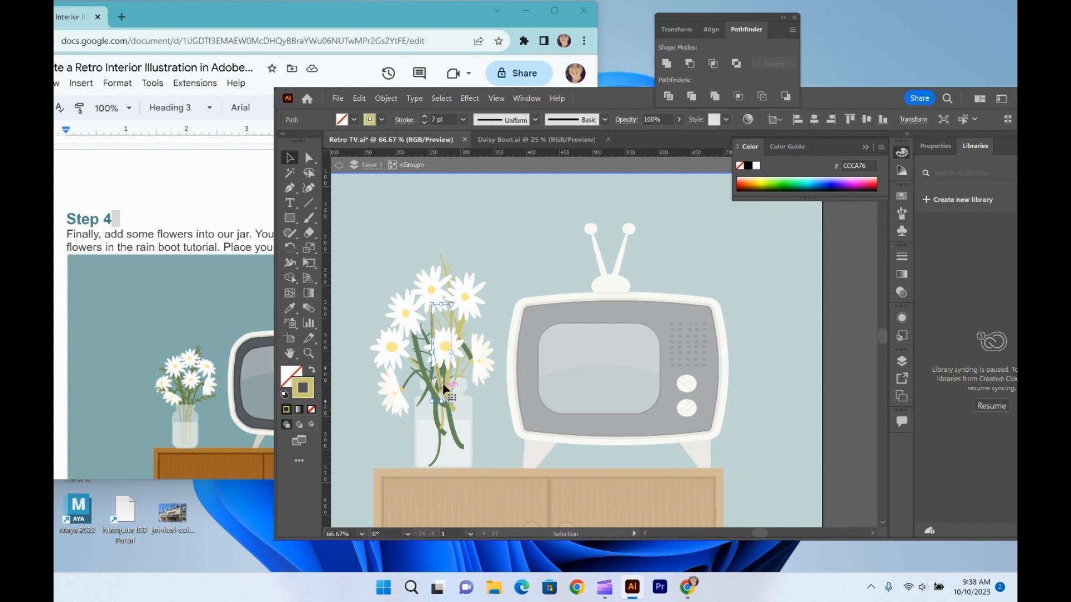
key("i")
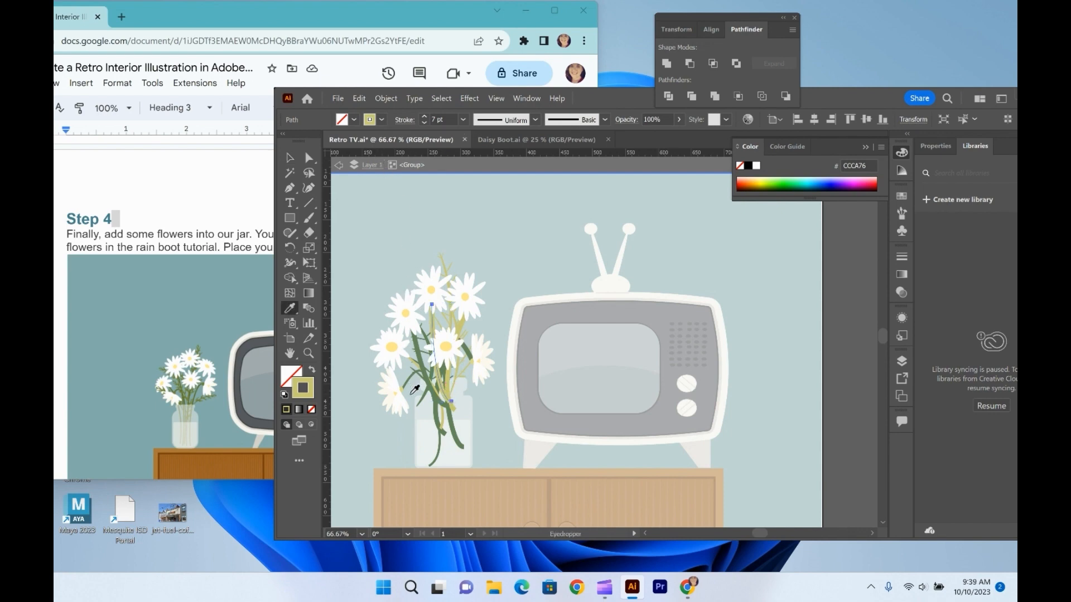
left_click(414, 375)
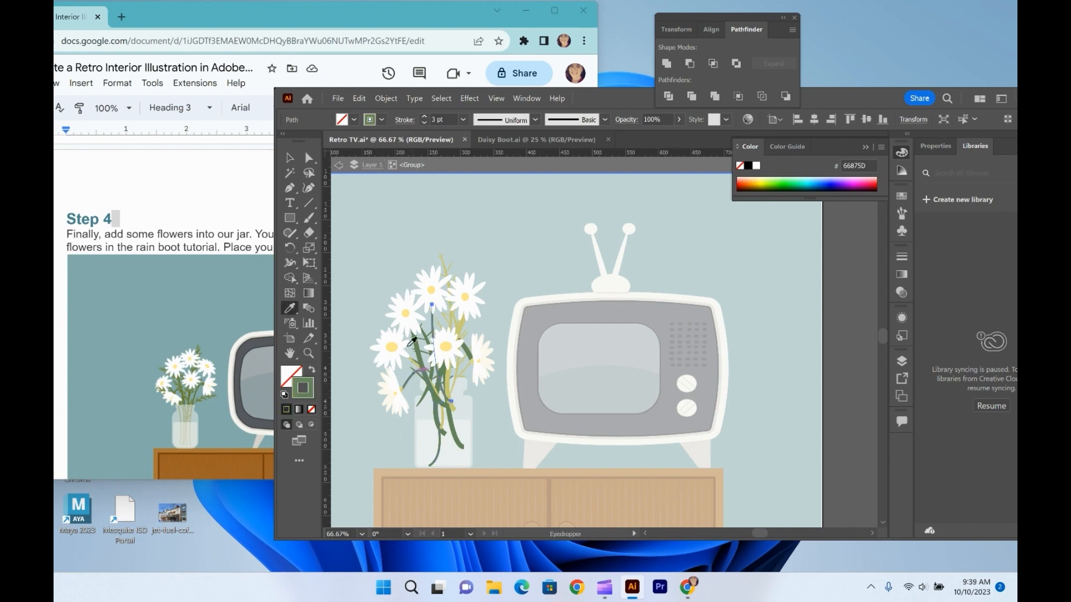
left_click(424, 116)
left_click(424, 116)
key("v")
Add the upper-right stem and leafy sprig to the selection and copy the curved left stem's green 3 pt stroke onto them all
left_click(451, 400)
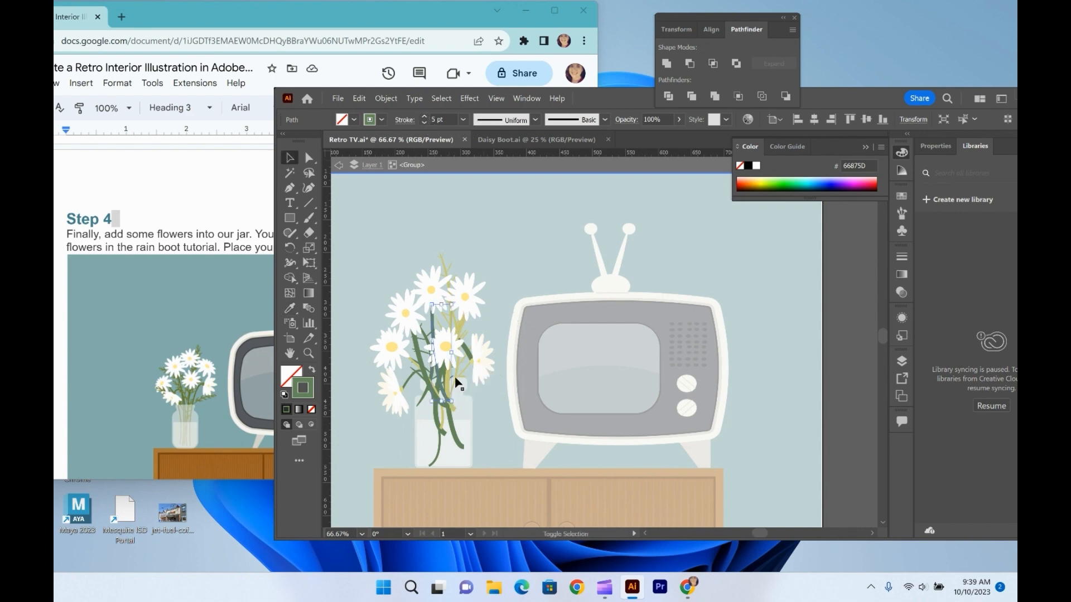
left_click(460, 324, "shift")
left_click(451, 317, "shift")
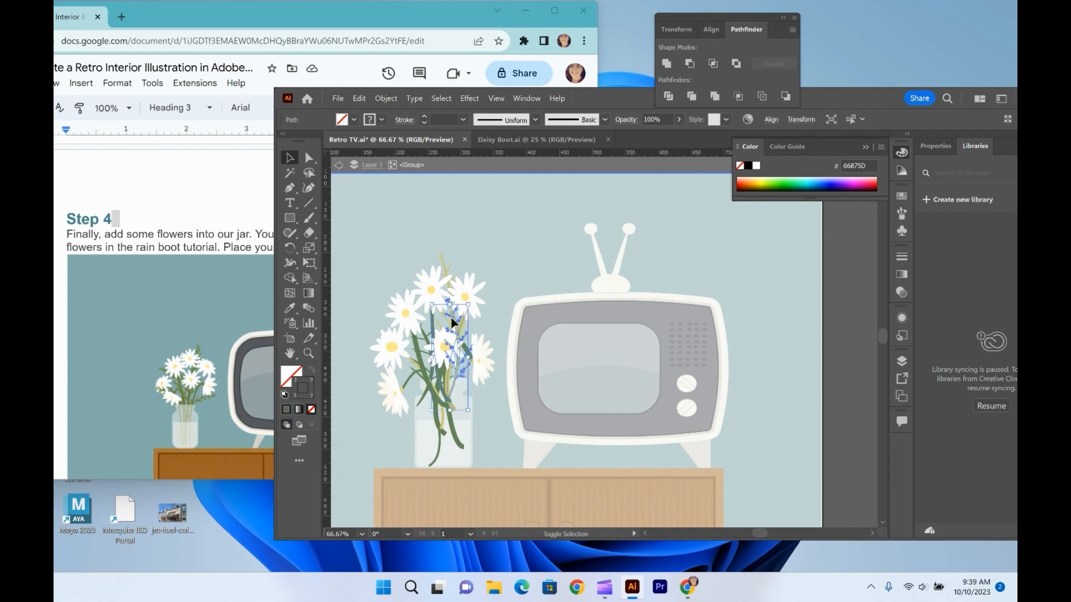
key("i")
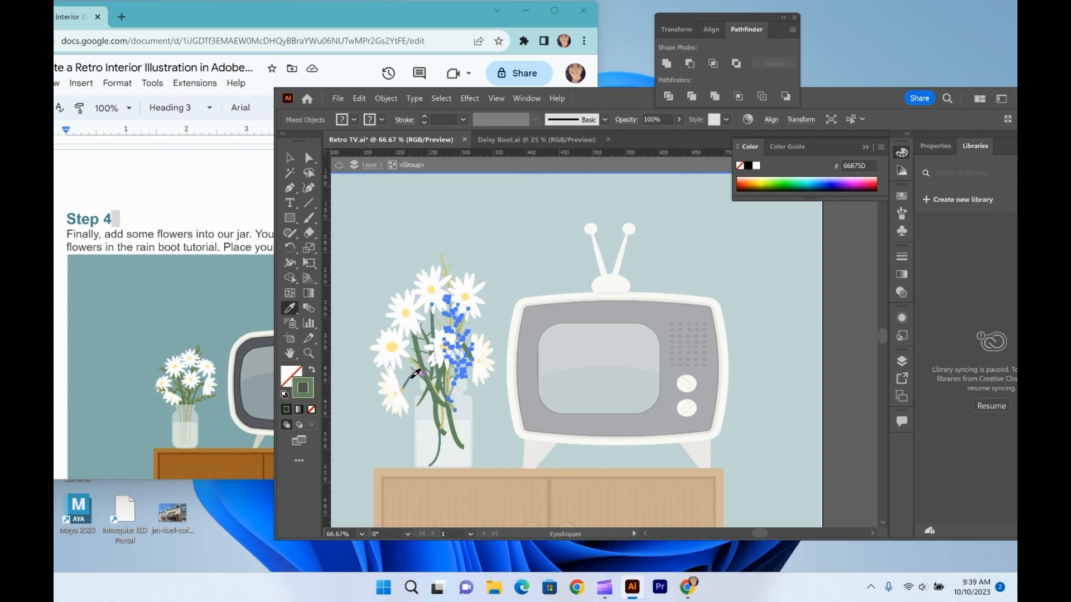
left_click(414, 375)
key("v")
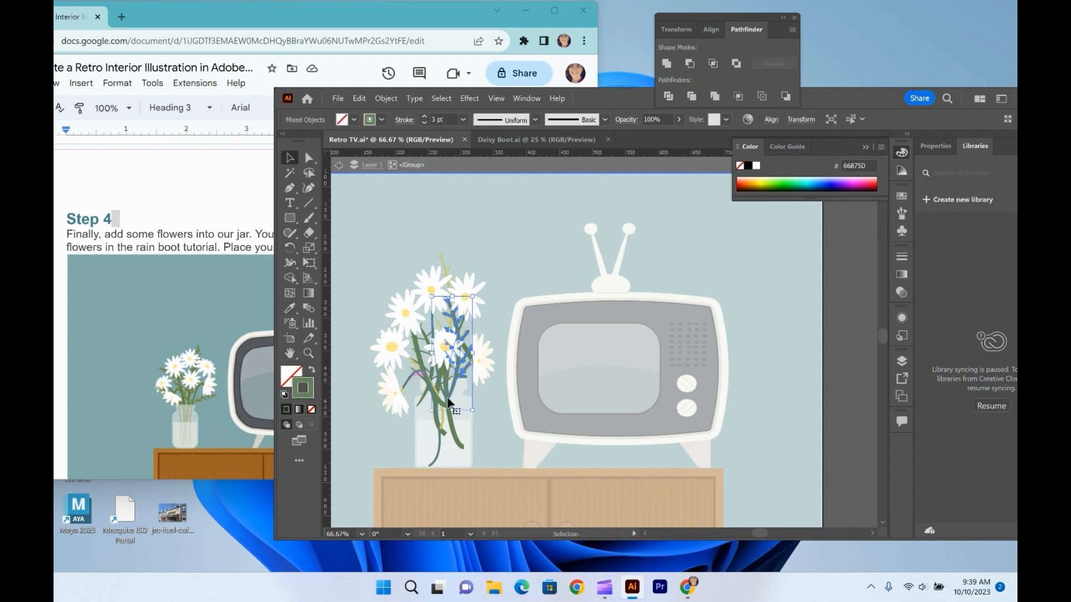
Copy the green 3 pt stroke onto the yellow leafy sprig on the lower left of the bouquet and leave the flower group
left_click(443, 428)
key("i")
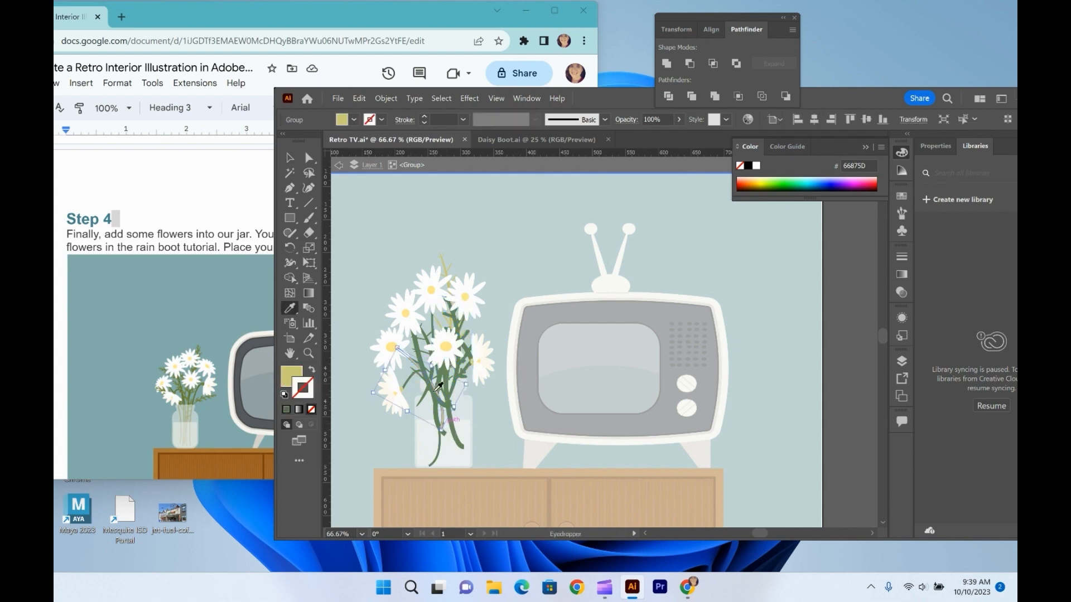
left_click(413, 376)
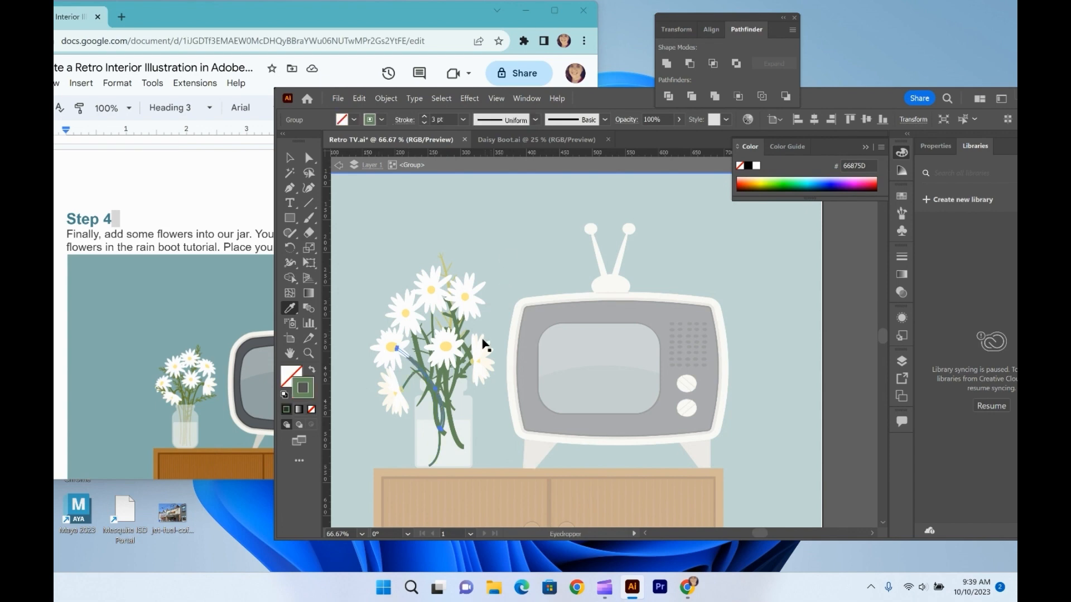
key("v")
left_click(405, 442)
double_click(404, 441)
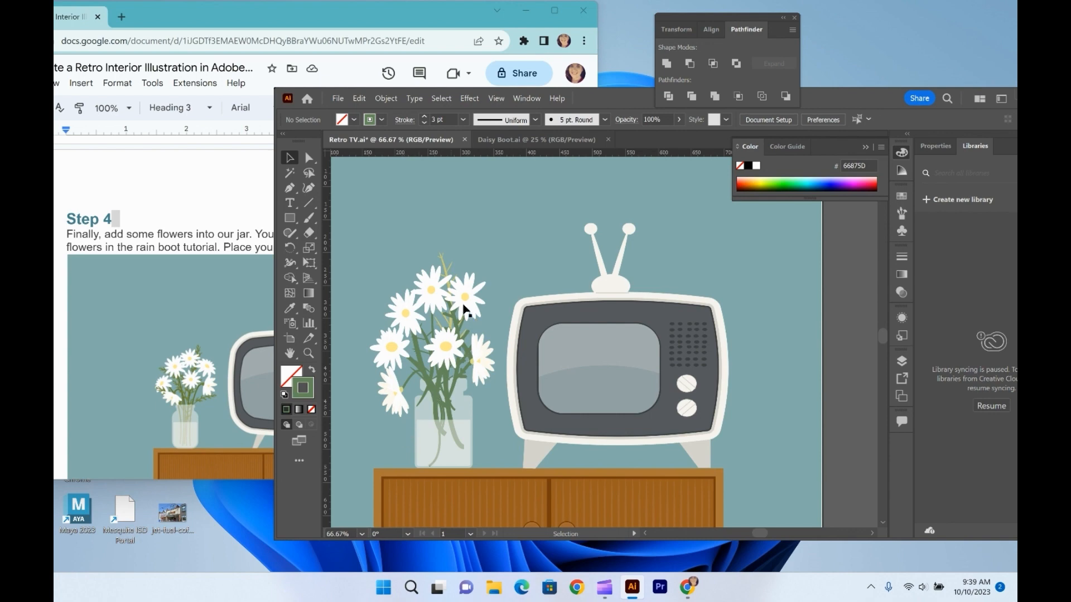
Isolate the flower group and copy the green 3 pt stroke onto the tall yellow sprig rising above the top daisies
left_click(444, 261)
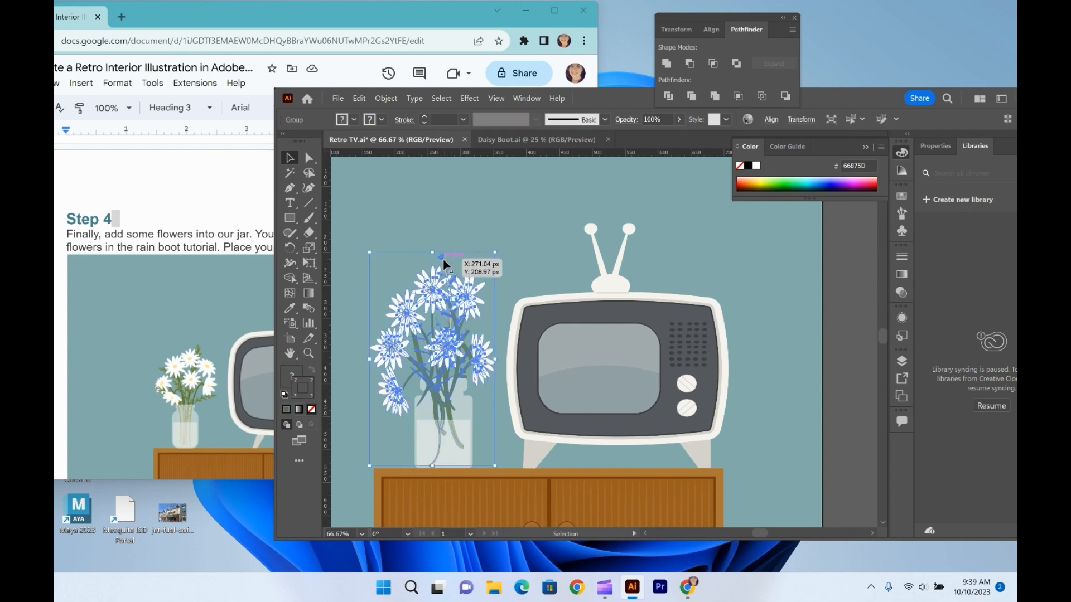
double_click(444, 261)
left_click(445, 273)
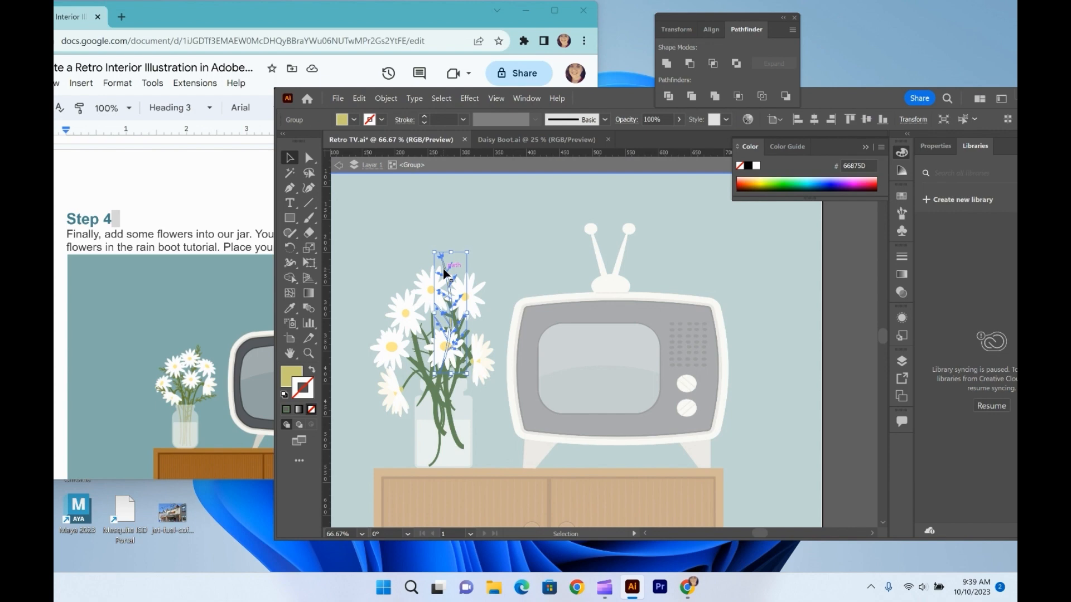
key("i")
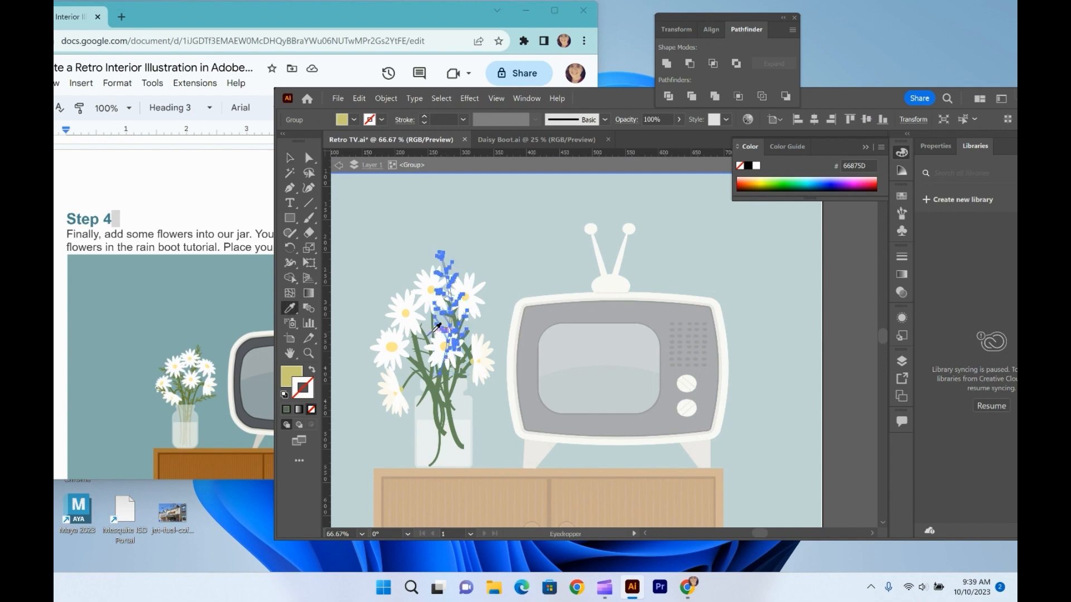
left_click(433, 330)
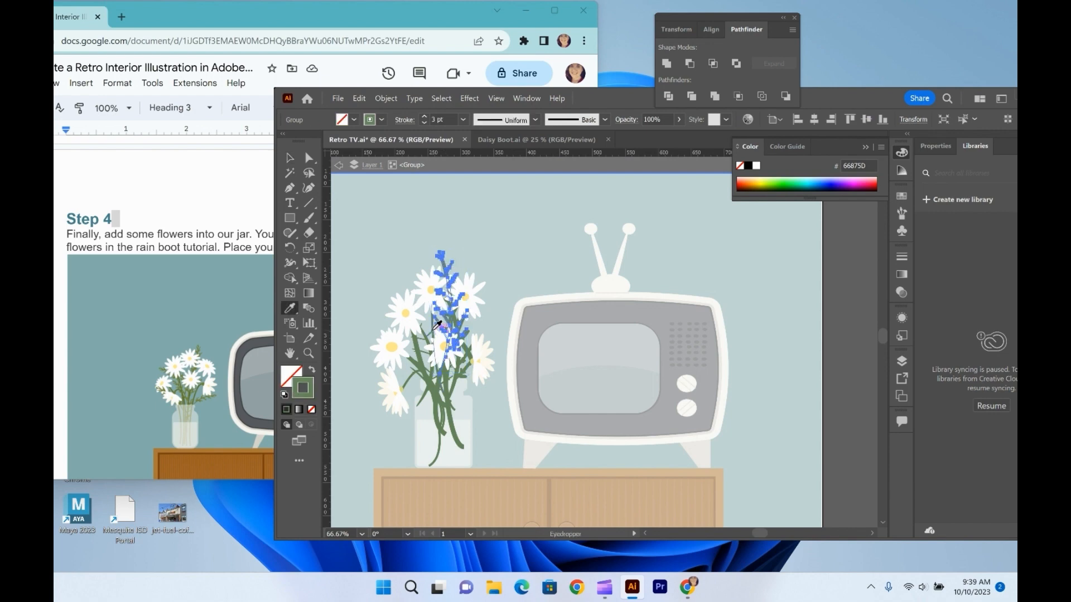
key("v")
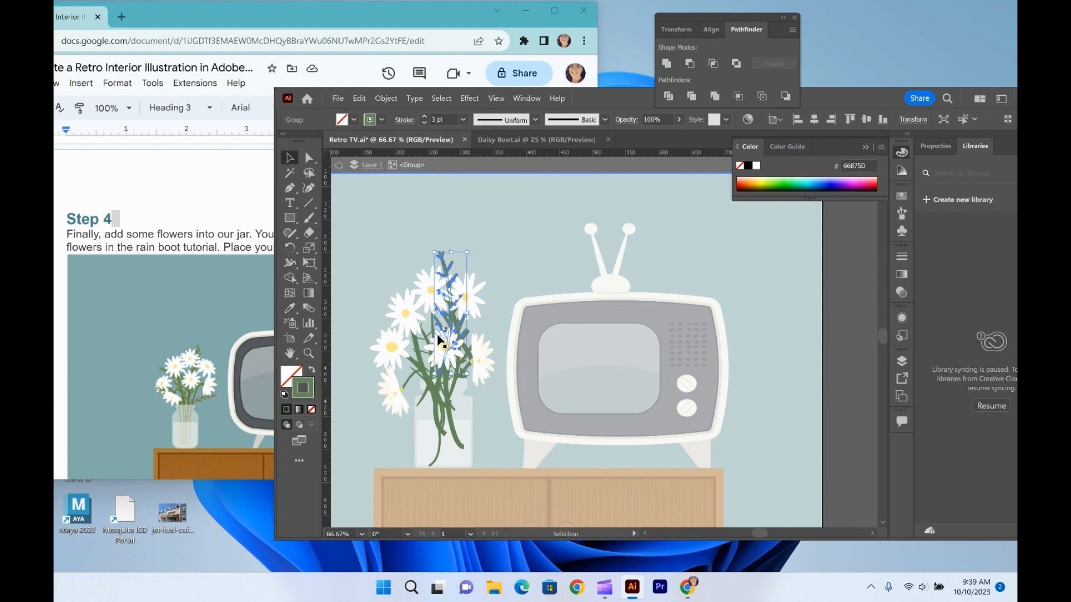
Select the side-facing daisy nearest the TV and bring its yellow base into close view
left_click(474, 363)
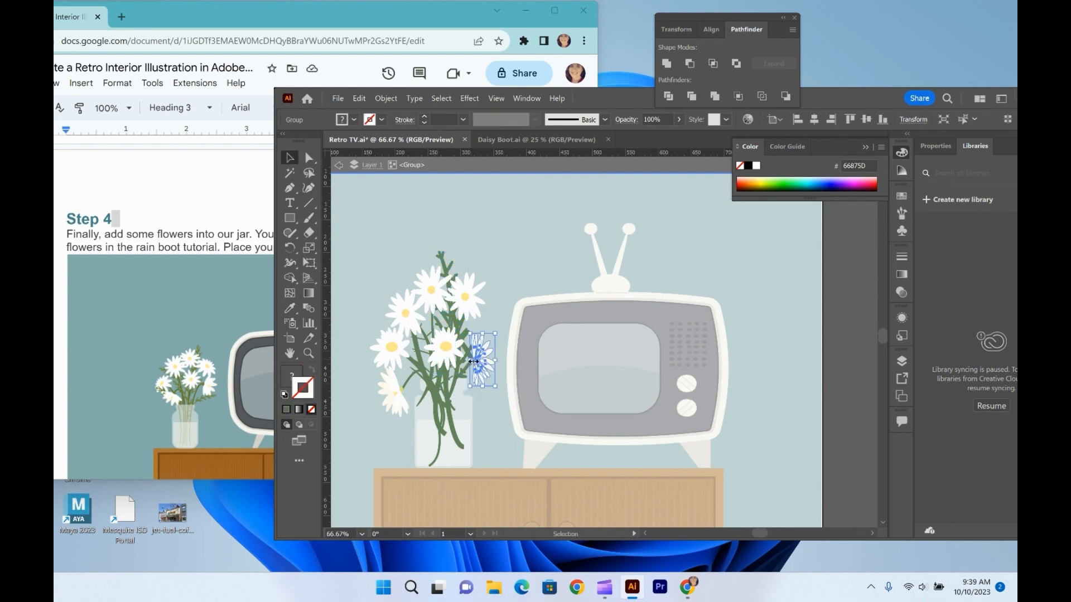
key("ctrl+plus")
key("ctrl+plus")
key("ctrl+plus")
key("ctrl+plus")
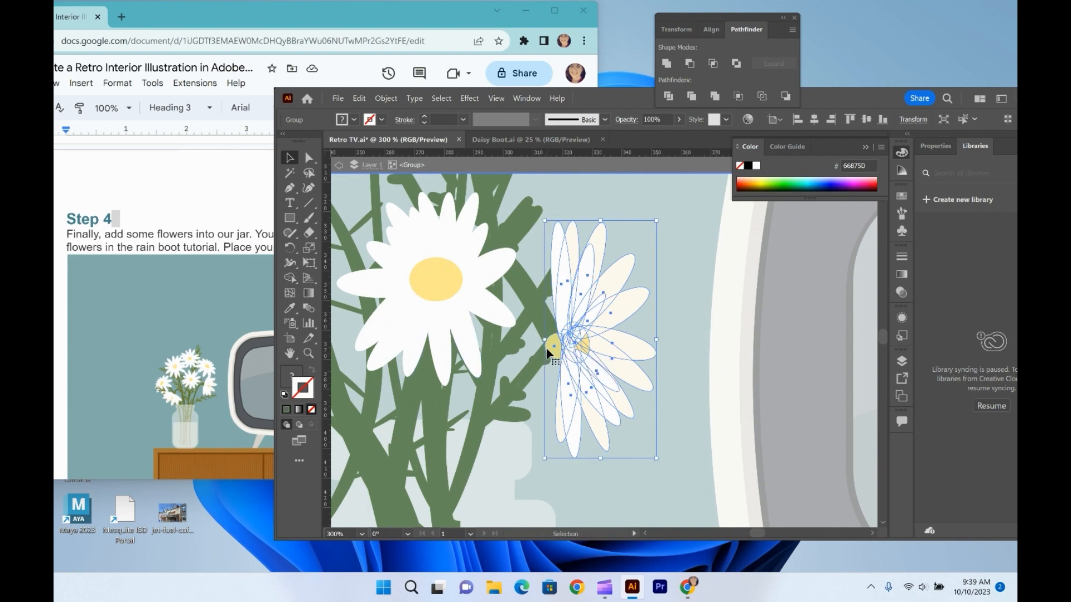
double_click(552, 353)
left_click(553, 352)
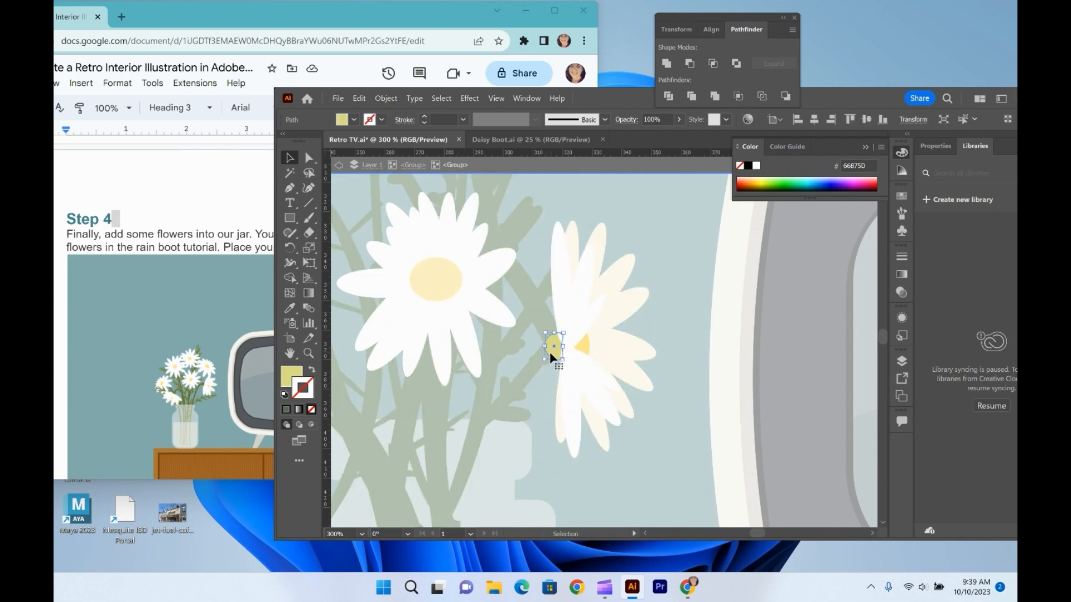
double_click(544, 379)
left_click(551, 355)
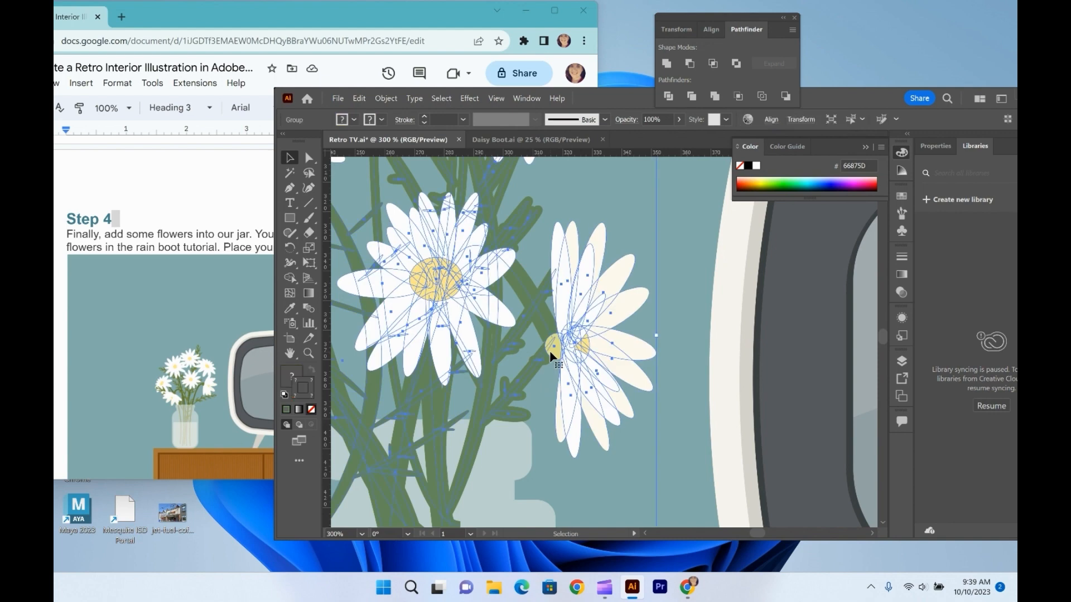
double_click(554, 355)
left_click(553, 353)
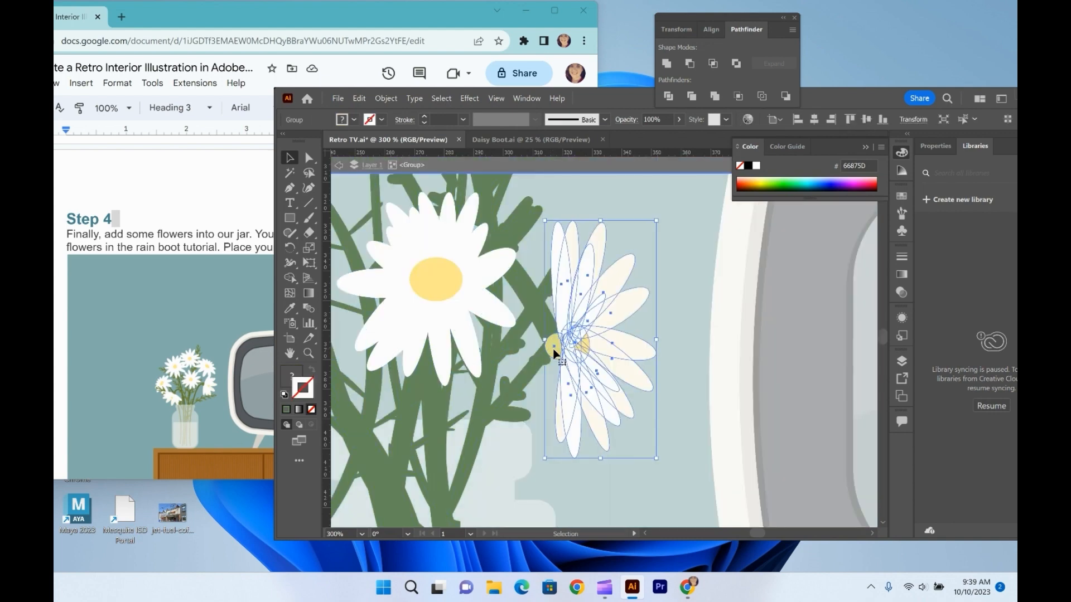
Ungroup the side-facing daisy nearest the TV
left_click(555, 355)
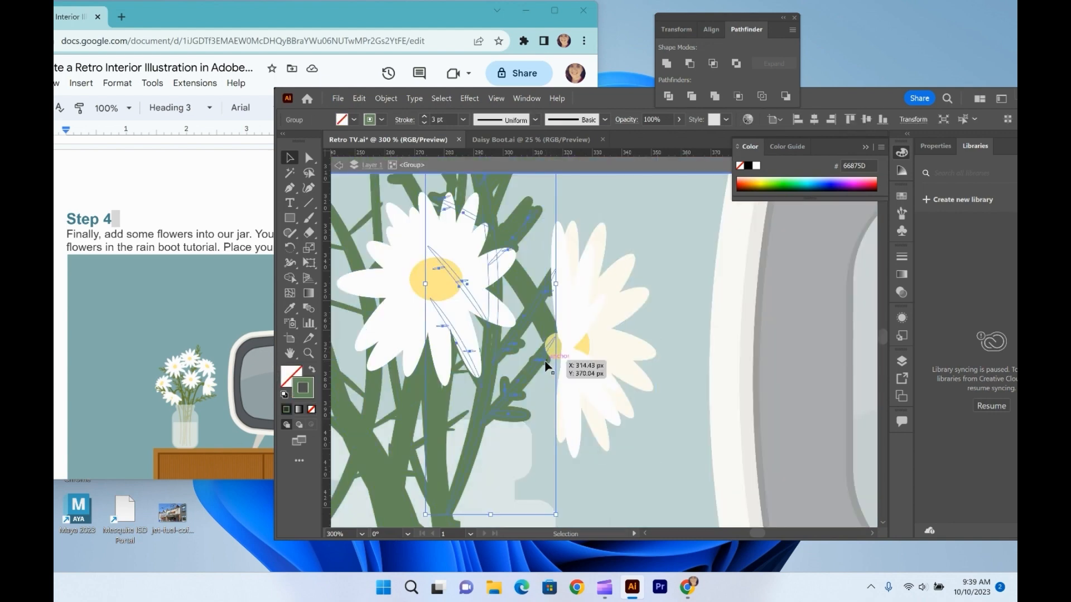
left_click(555, 356)
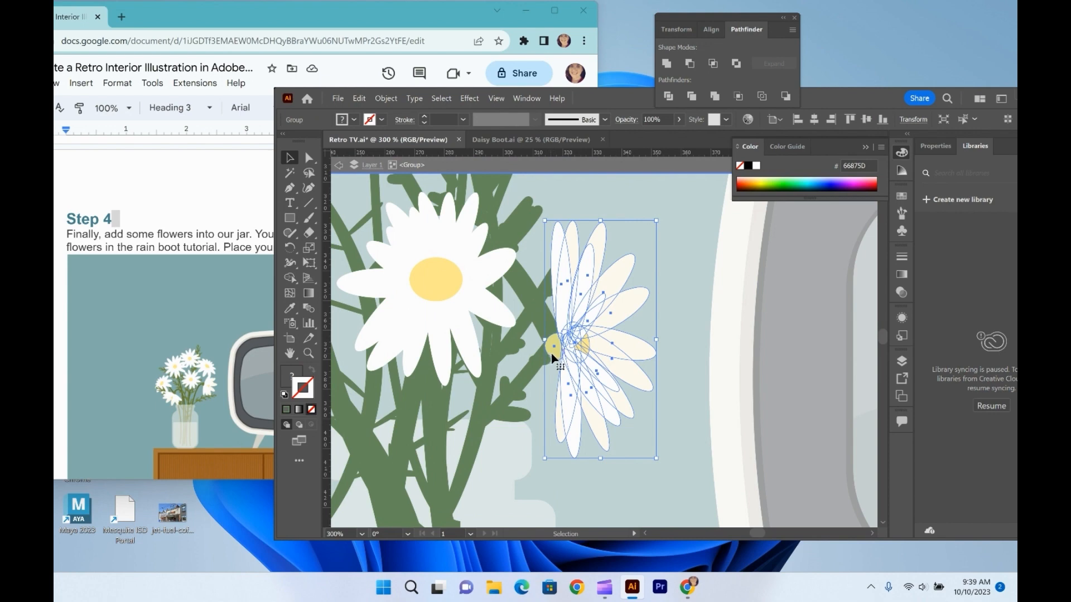
right_click(556, 357)
left_click(581, 242)
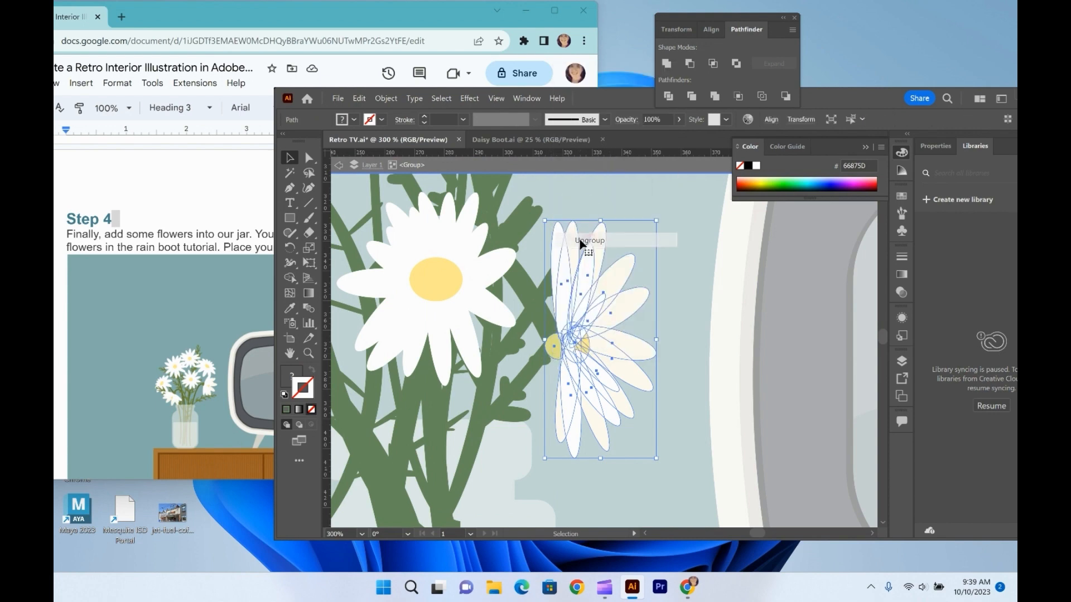
Copy the stem green onto the yellow base of the side-facing daisy and swap it from stroke to fill
left_click(555, 364)
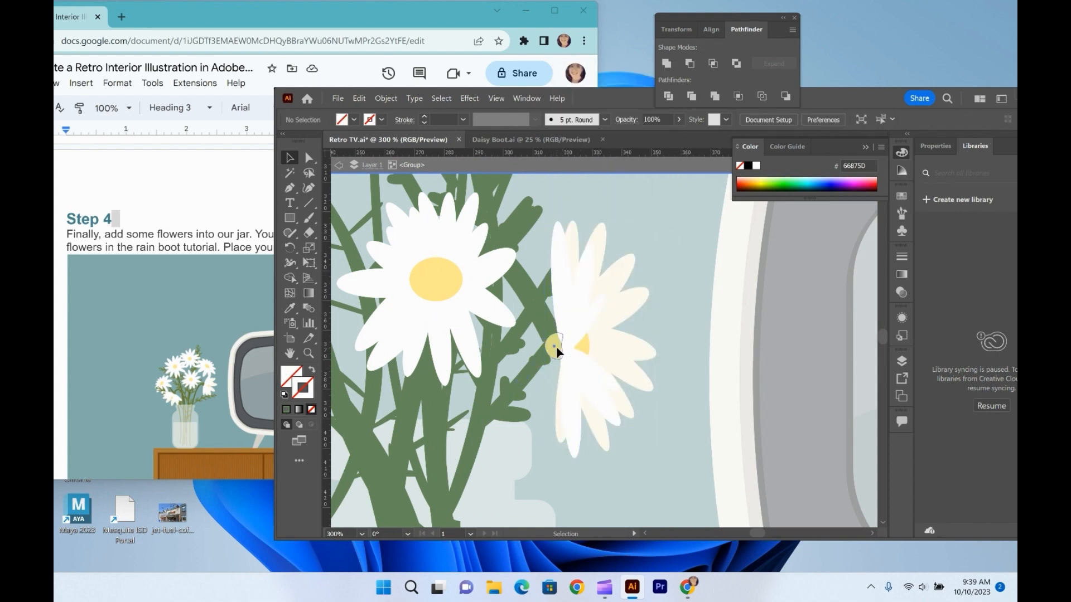
left_click(552, 347)
key("i")
left_click(548, 315)
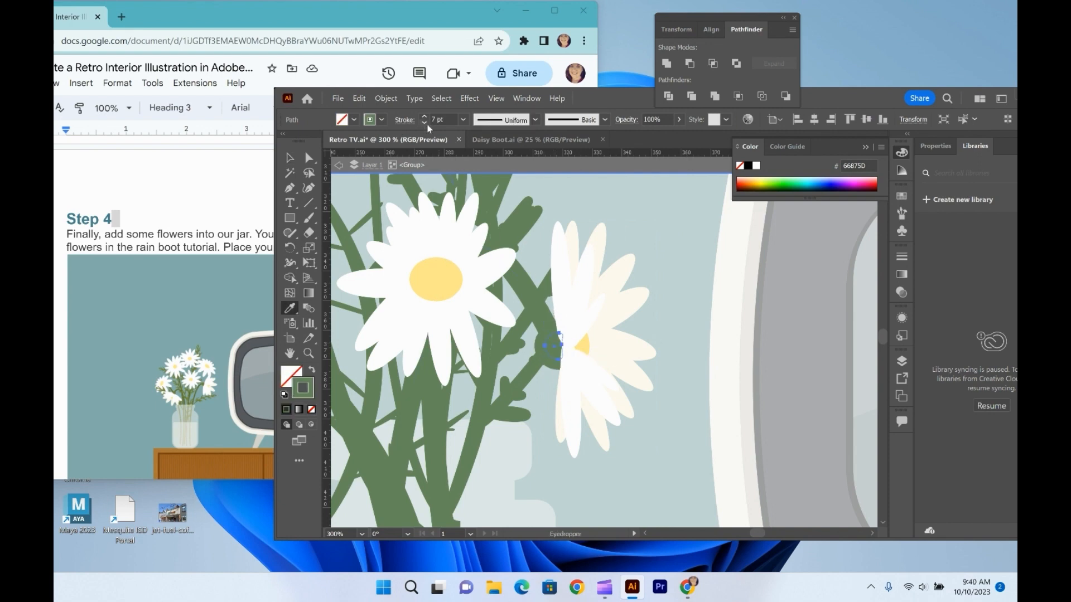
left_click(311, 371)
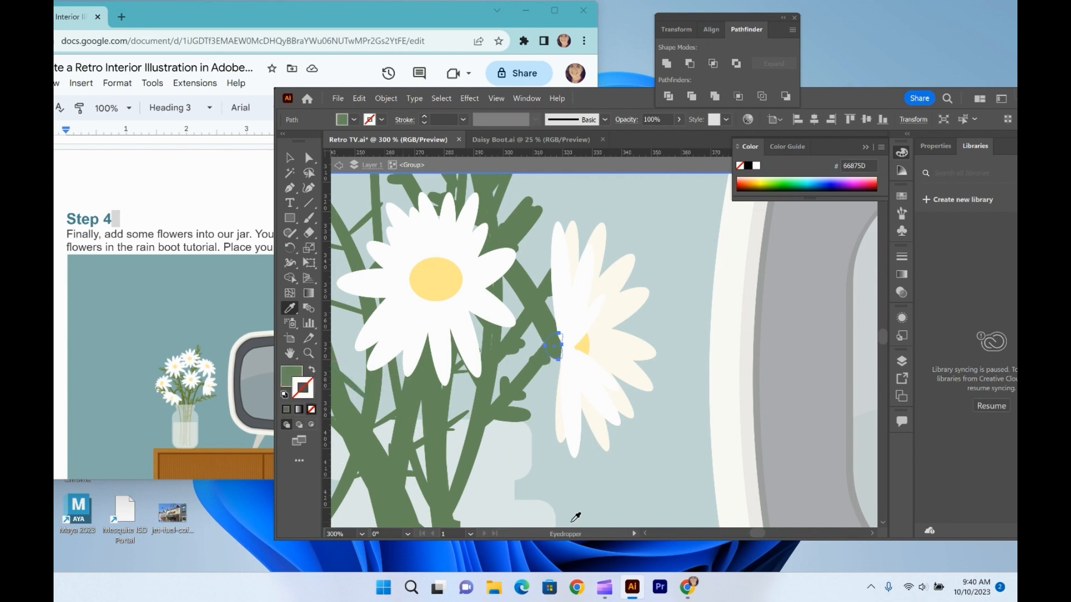
Remove the 0.5 pt green outline from the left leafy sprig, keeping its green fill
left_click(644, 534)
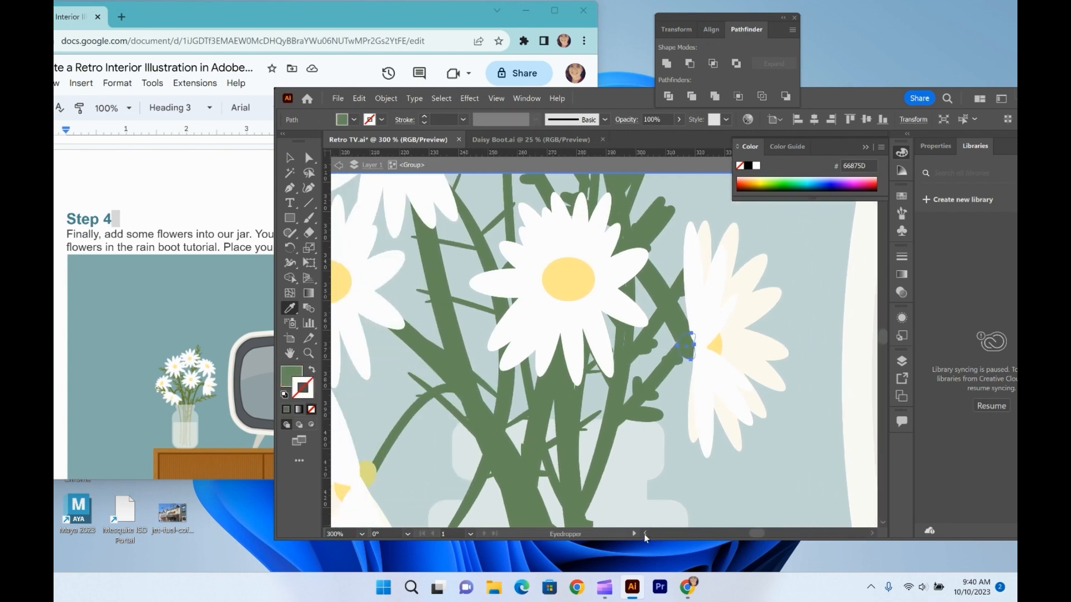
key("v")
left_click(555, 449)
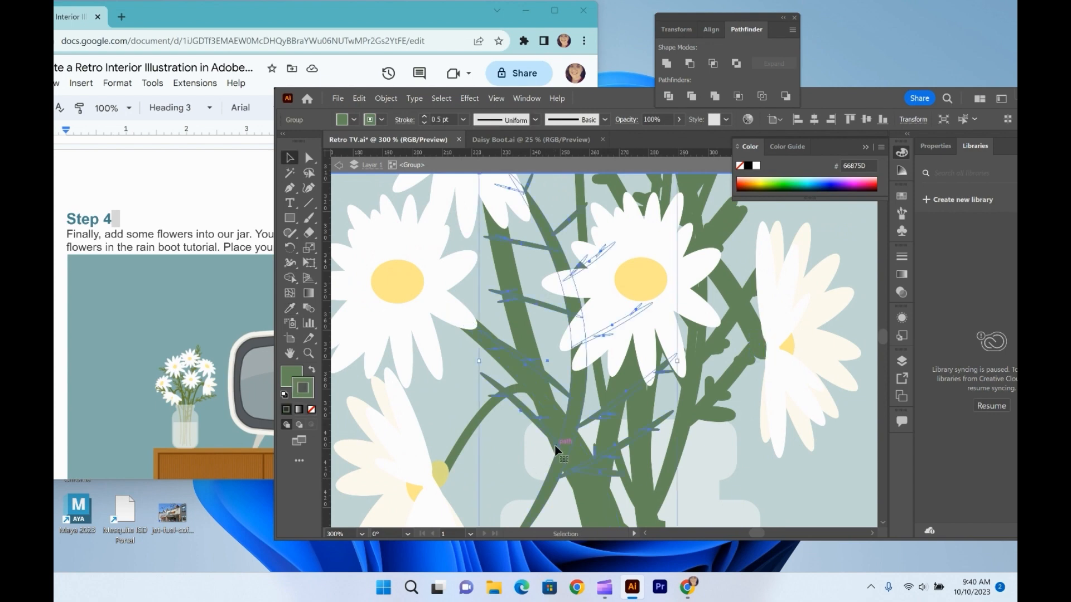
left_click(507, 277)
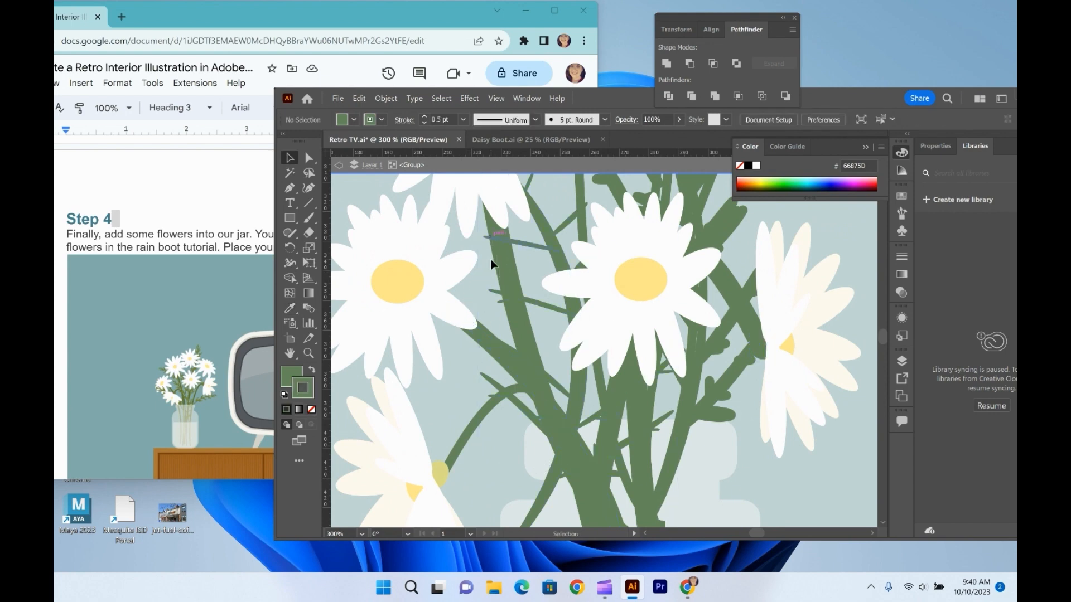
left_click(553, 246)
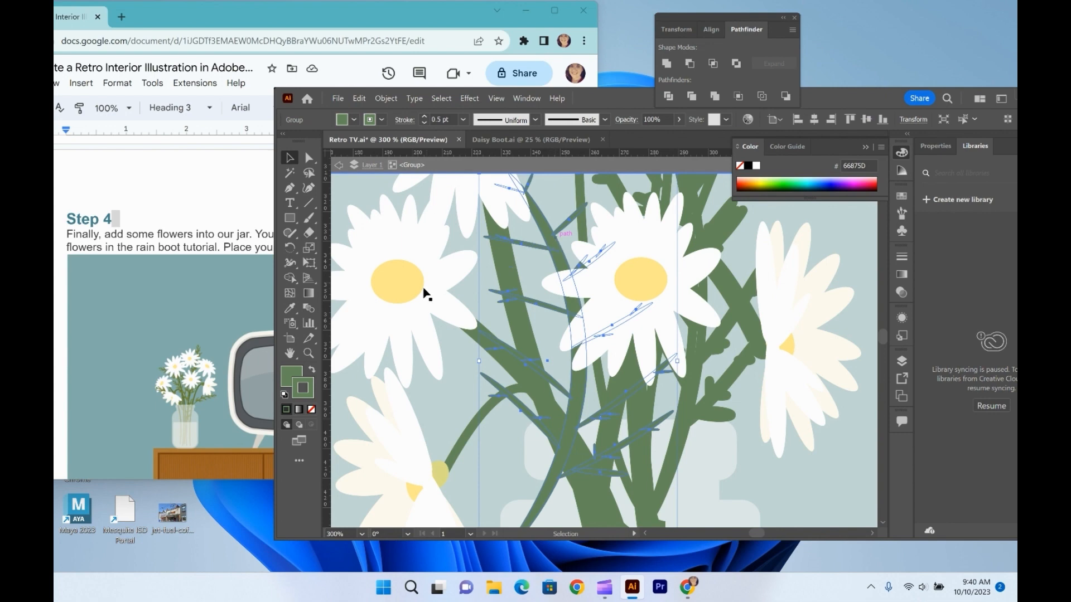
left_click(312, 411)
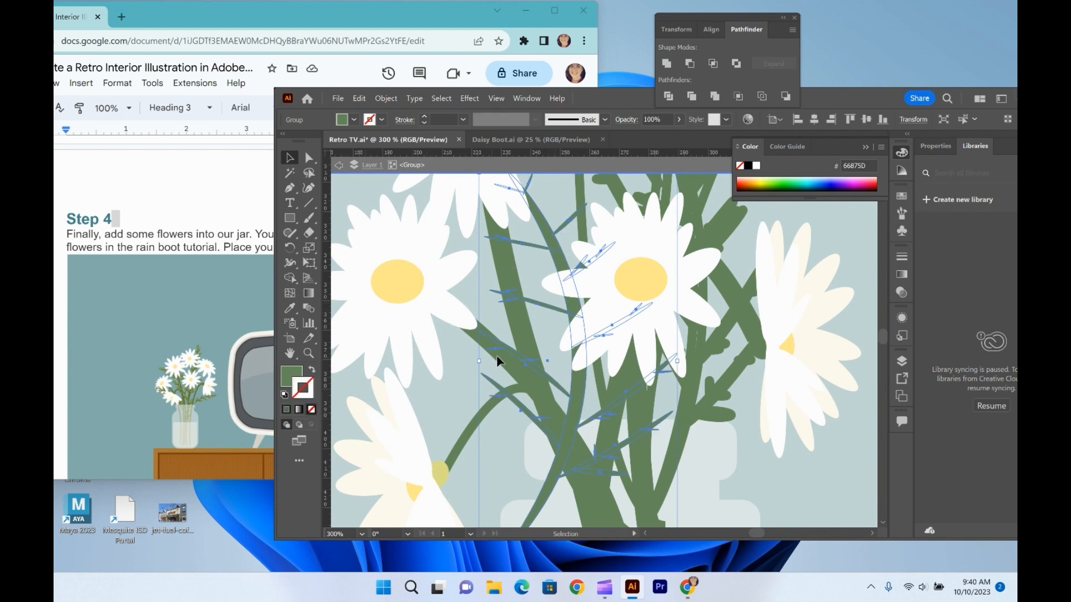
Set the green stroke weight of the stem below the top middle daisy to 5 pt
left_click(504, 248)
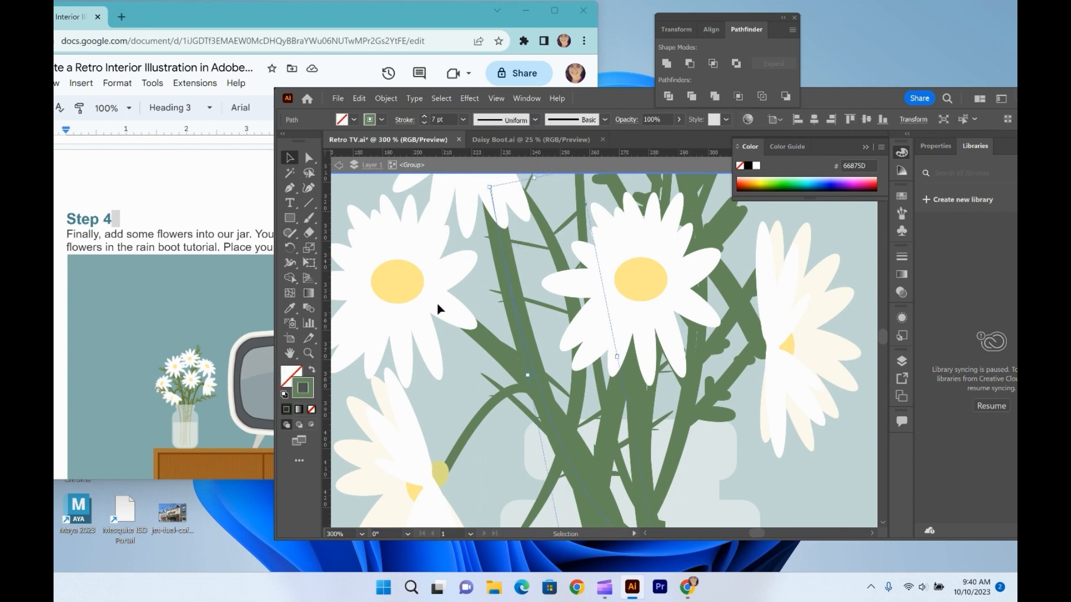
left_click(312, 370)
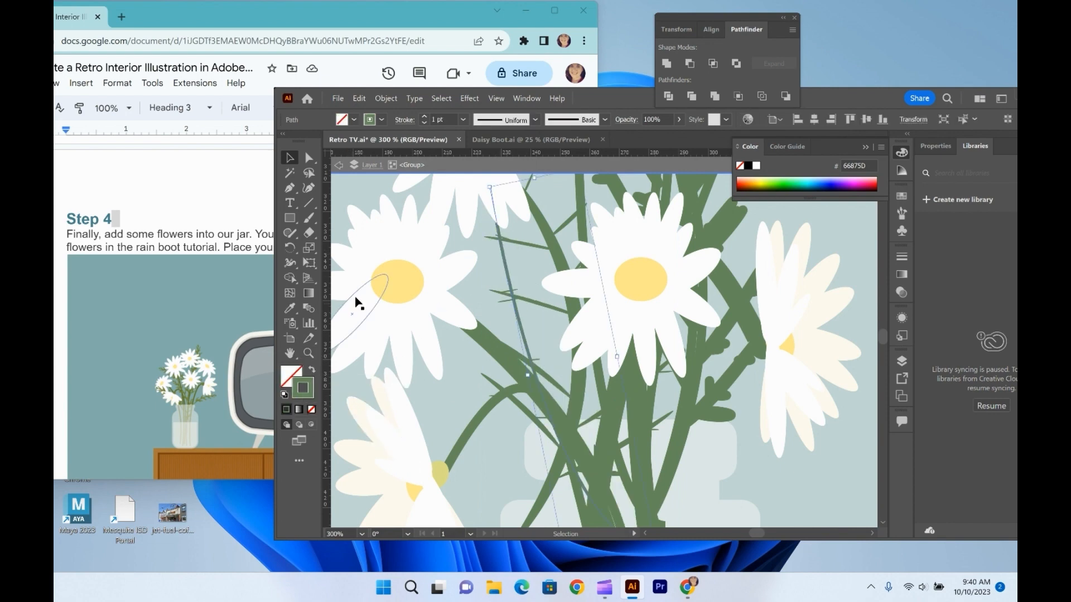
left_click(424, 117)
left_click(424, 117)
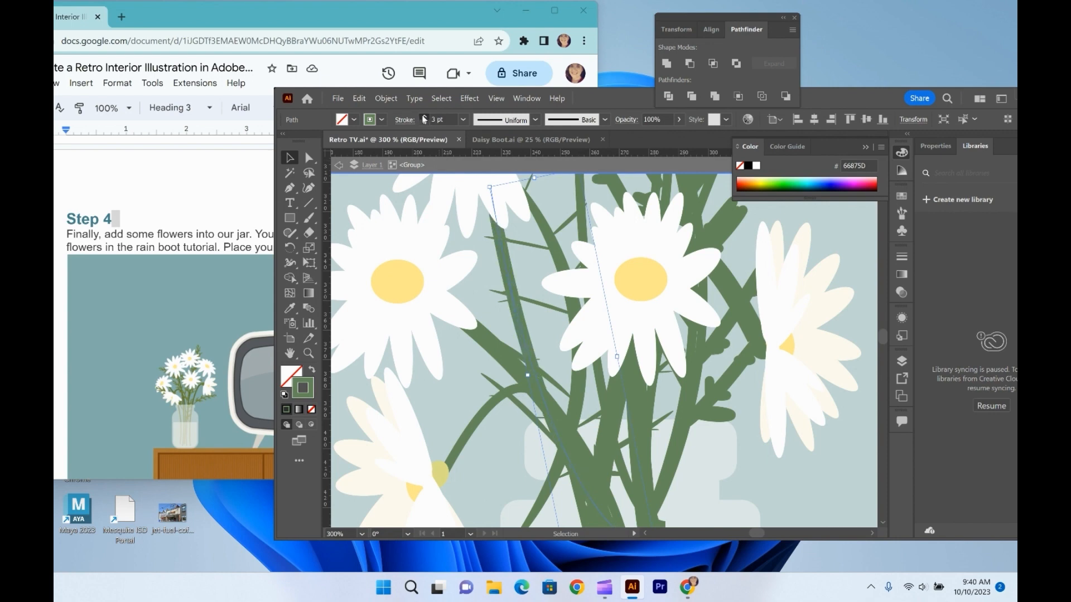
left_click(424, 117)
left_click(424, 117)
left_click(607, 507)
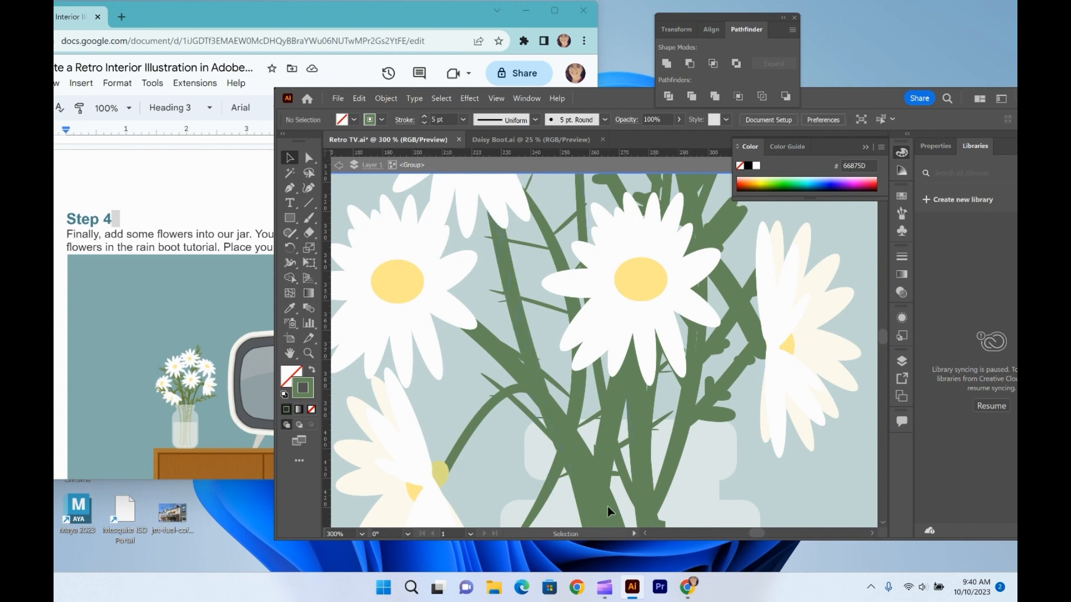
Apply the 5 pt. Round brush to the 7 pt stem with the blunt end at the middle of the jar
scroll(585, 499, "down", 5)
scroll(570, 496, "down", 4)
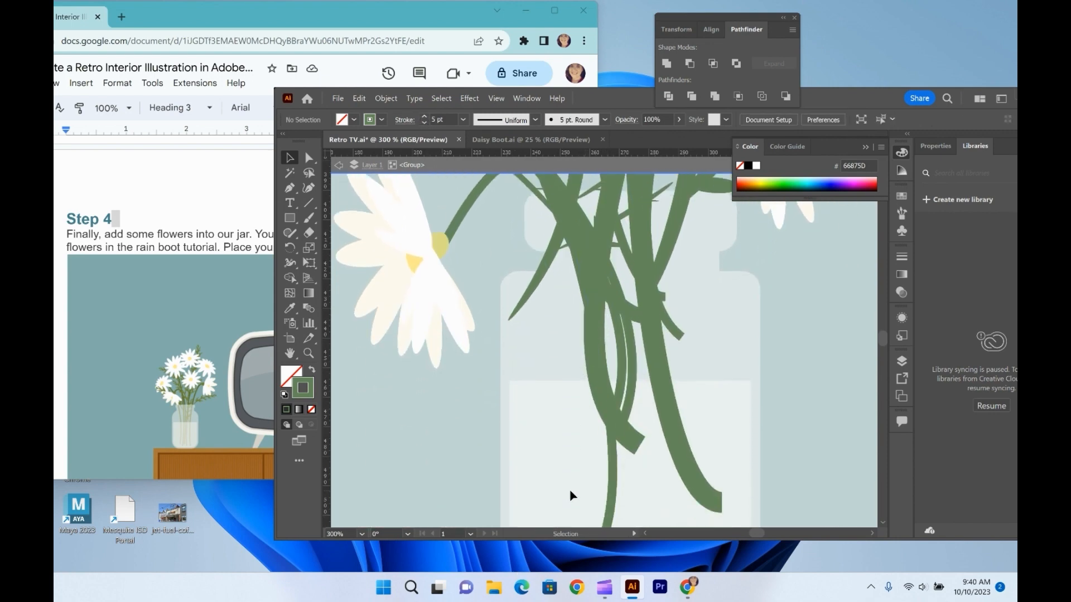
left_click(601, 300)
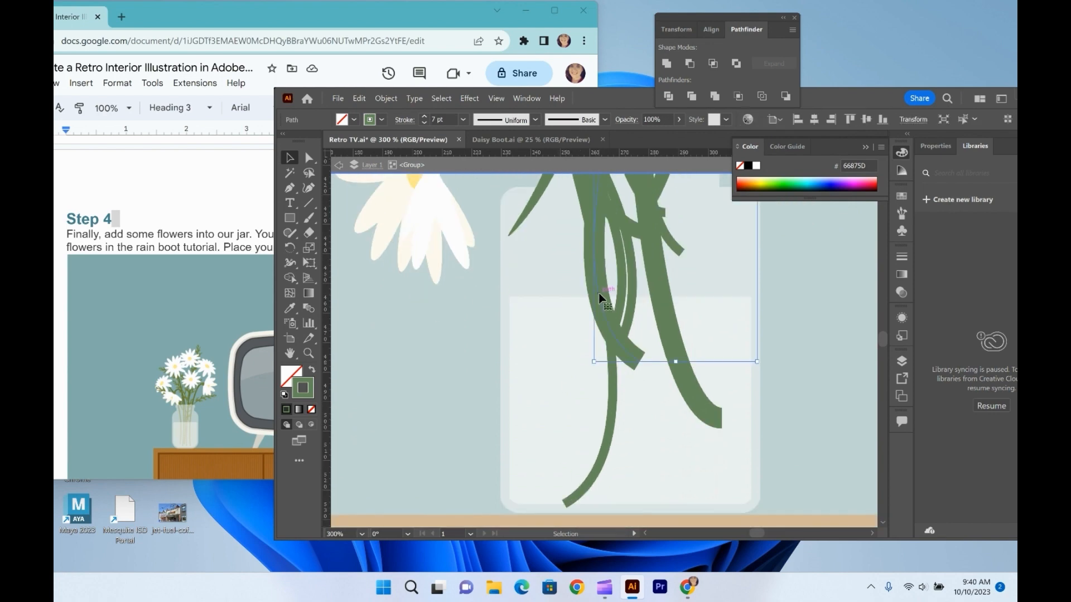
left_click(604, 121)
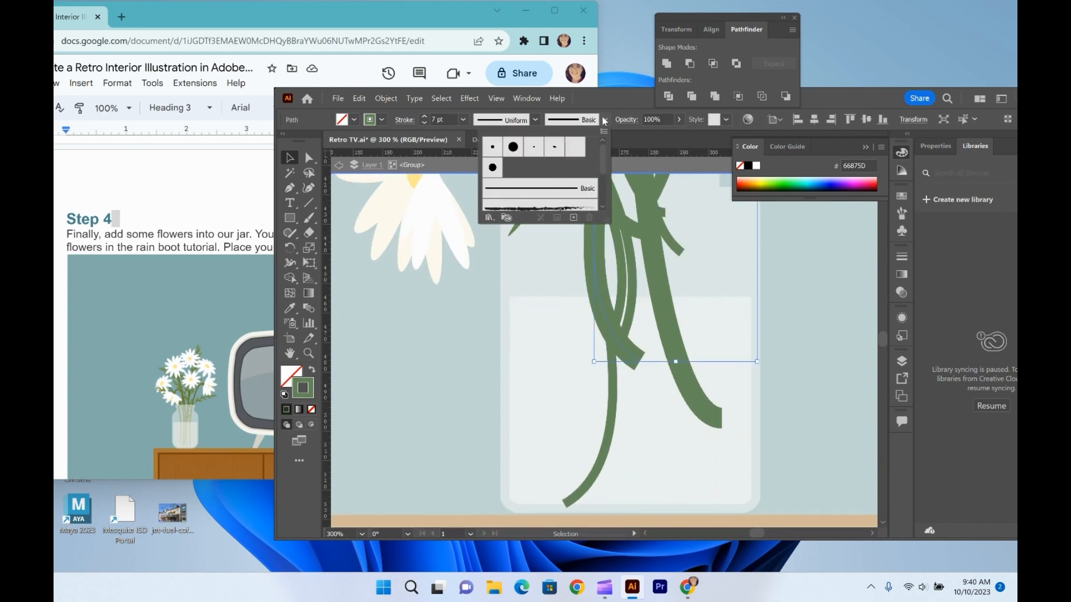
left_click(493, 148)
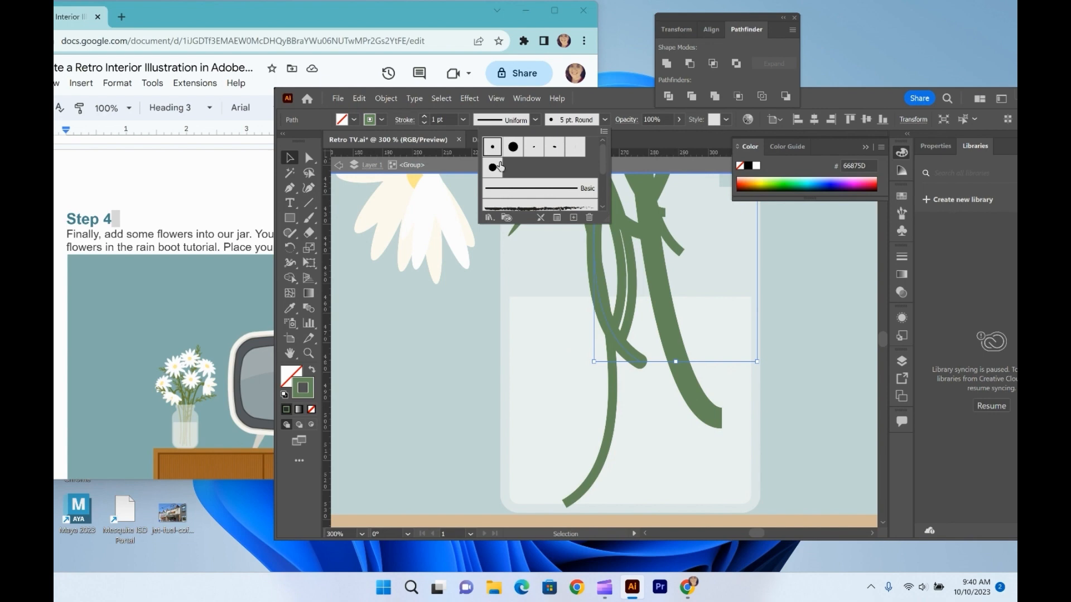
left_click(701, 410)
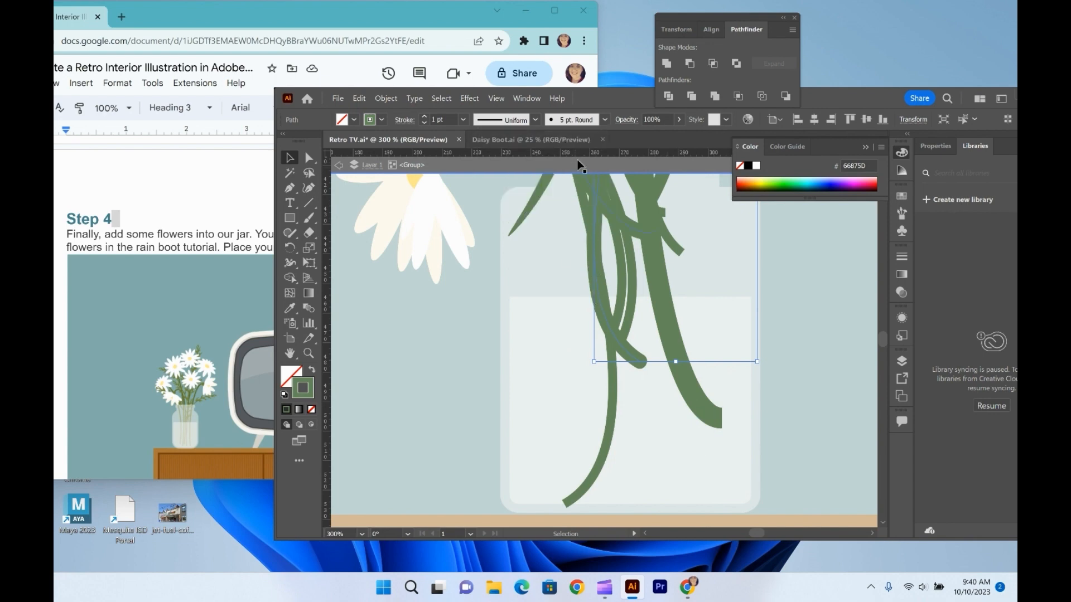
Apply the 5 pt. Round brush to the curved 3 pt stem reaching the bottom of the jar
left_click(610, 402)
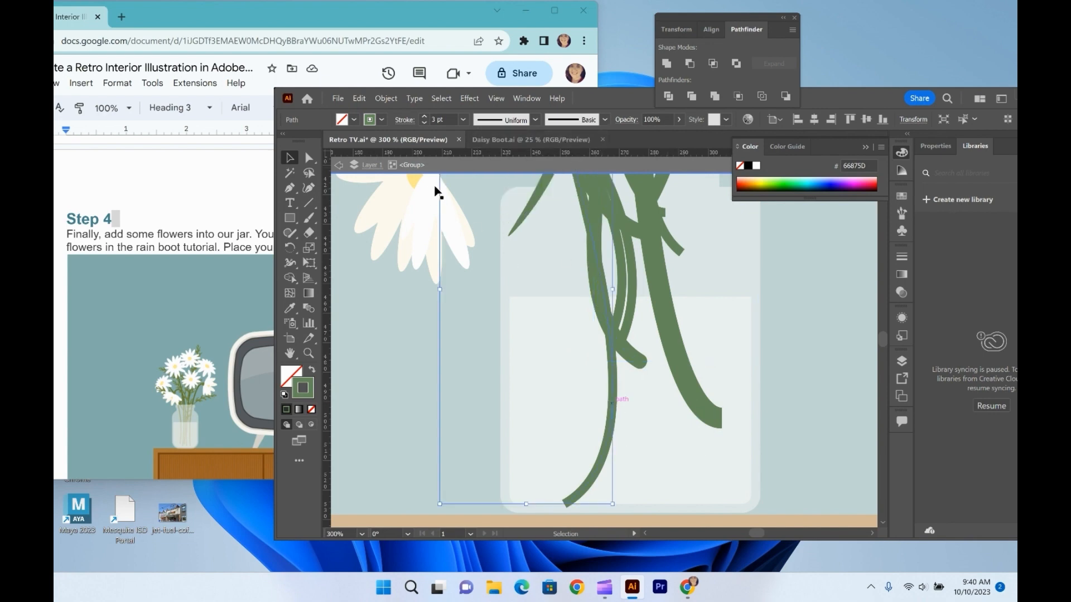
left_click(605, 119)
left_click(492, 147)
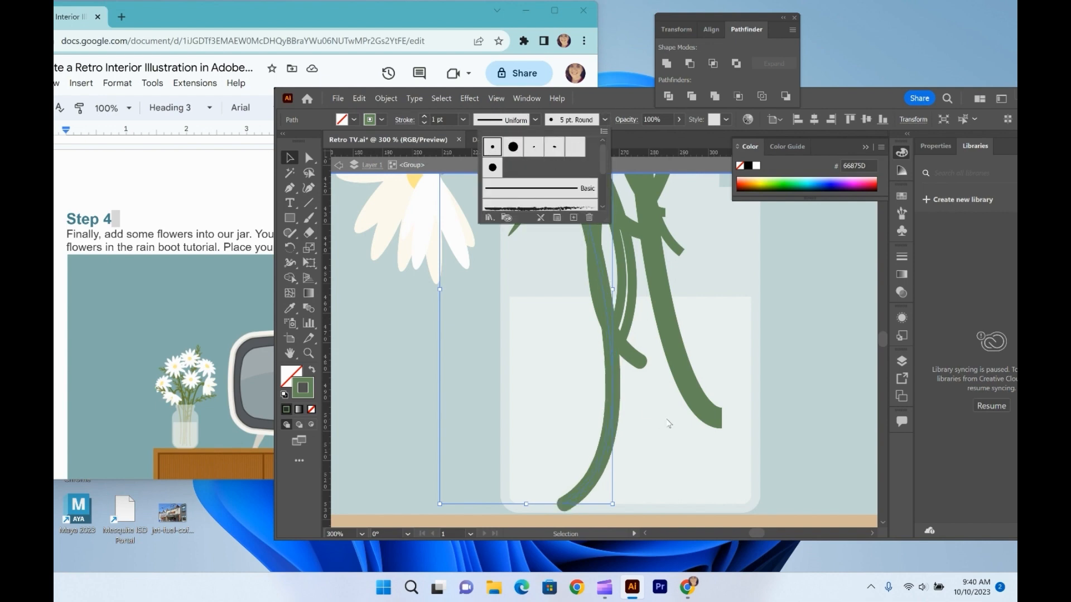
left_click(685, 399)
left_click(690, 371)
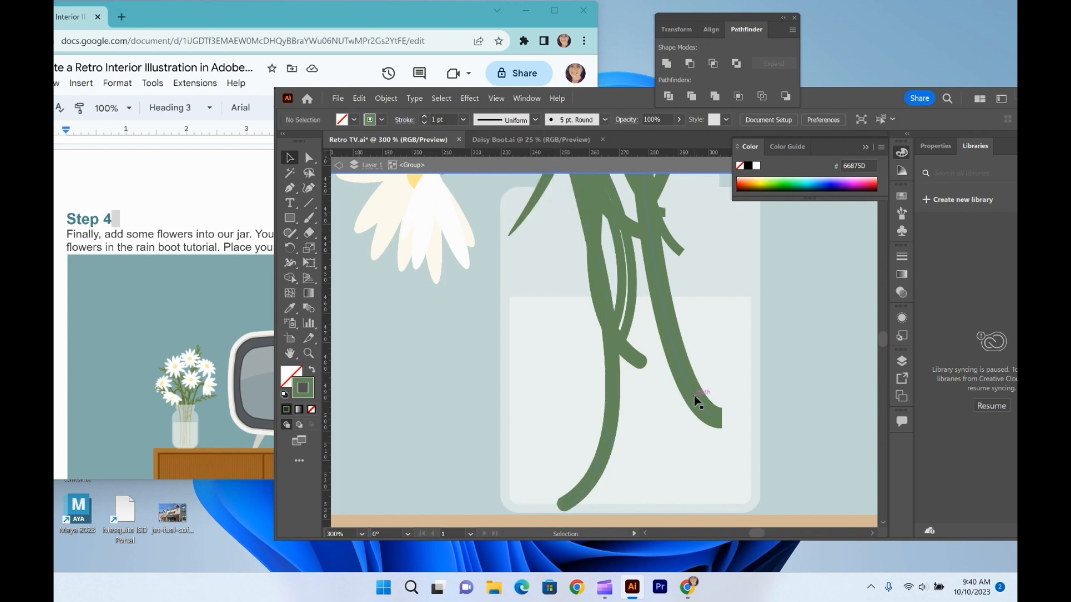
scroll(698, 402, "up", 2)
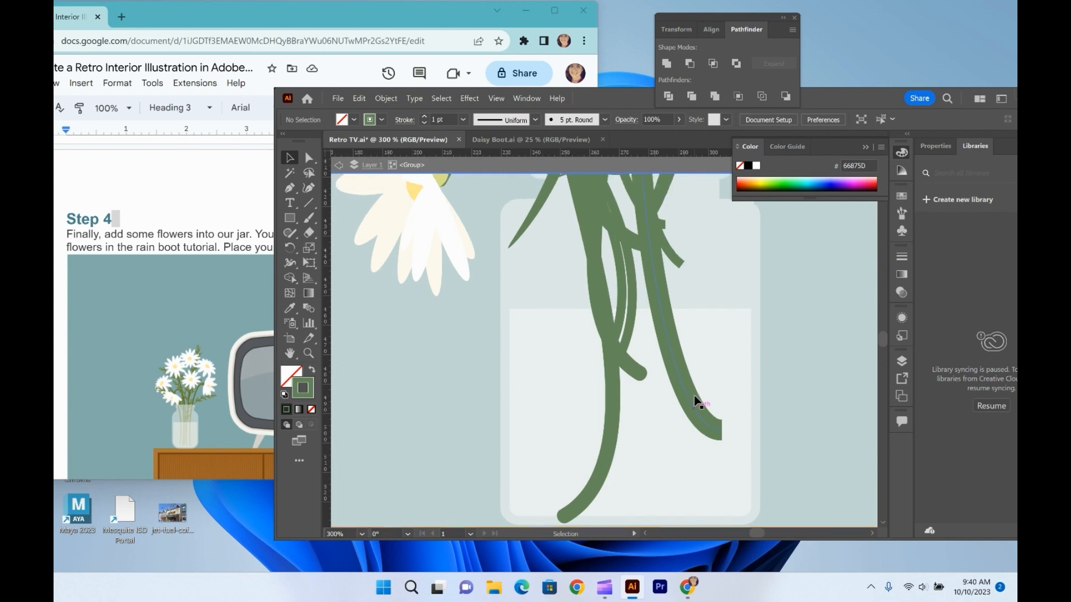
left_click(606, 121)
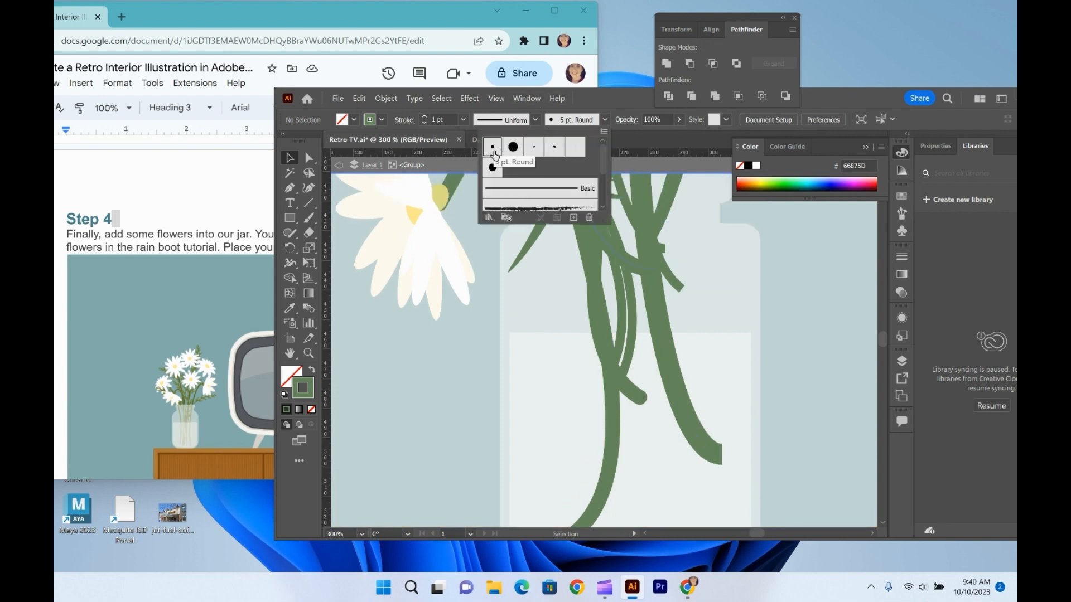
left_click(513, 148)
left_click(493, 149)
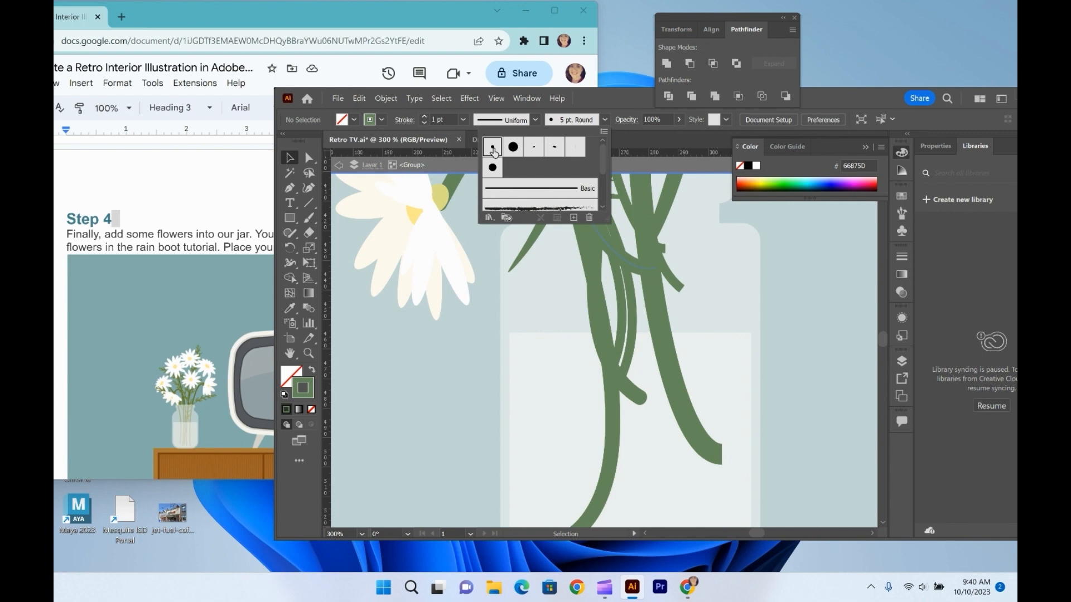
left_click(698, 360)
scroll(691, 351, "up", 5)
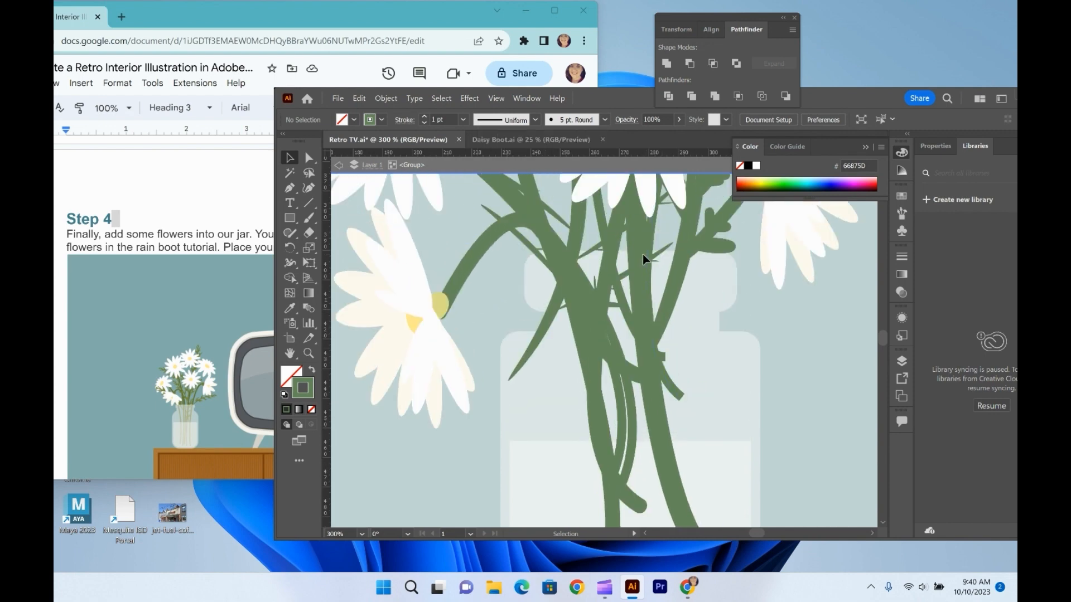
left_click(649, 260)
scroll(695, 452, "down", 1)
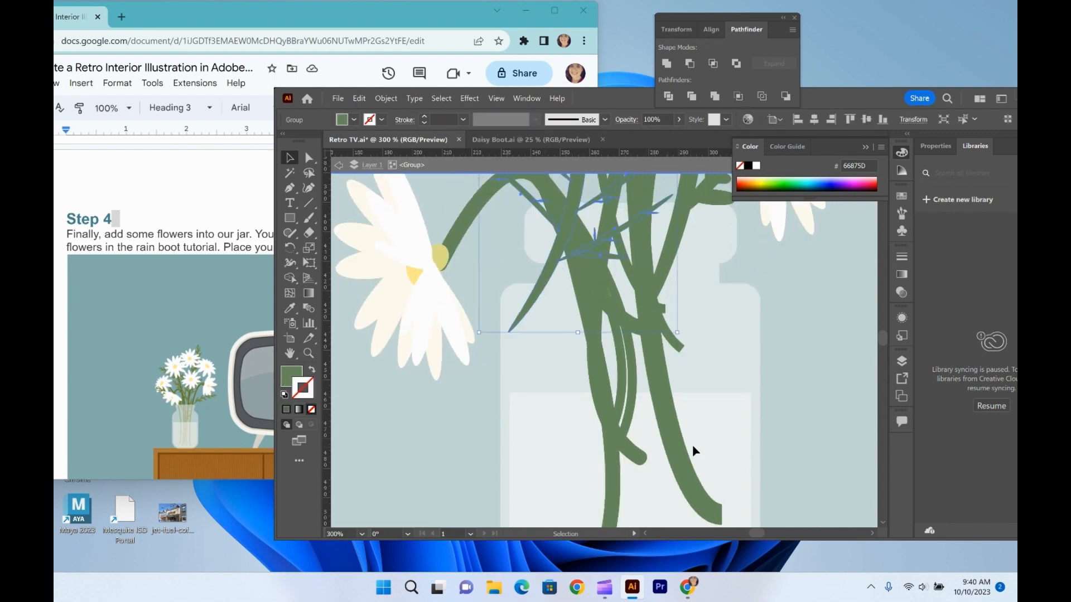
scroll(692, 444, "down", 1)
Apply the 5 pt. Round brush to the 7 pt stem with the blunt end in the right half of the jar
double_click(694, 447)
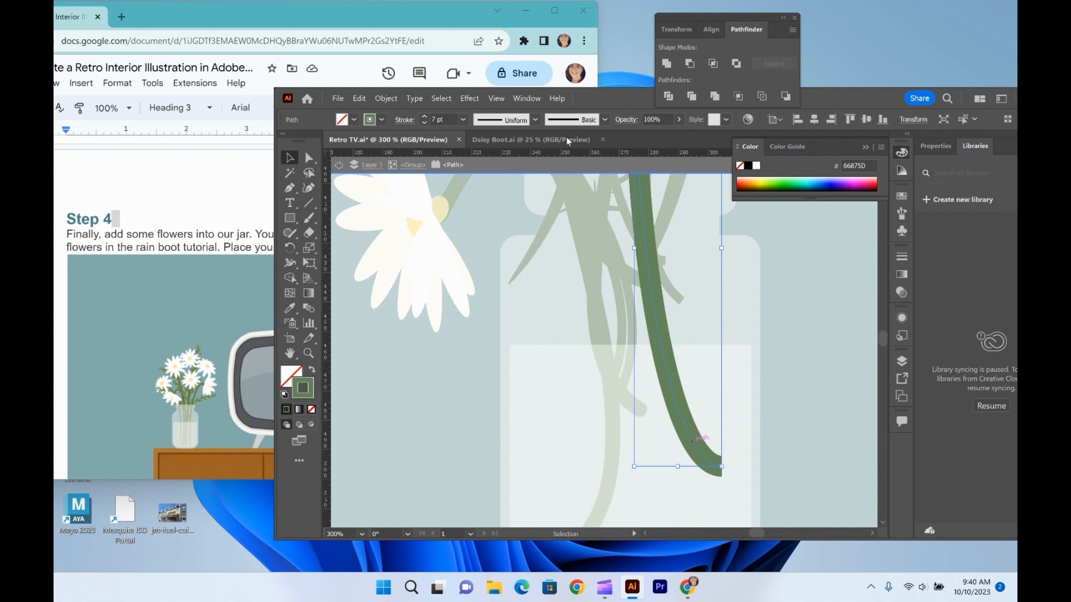
left_click(605, 119)
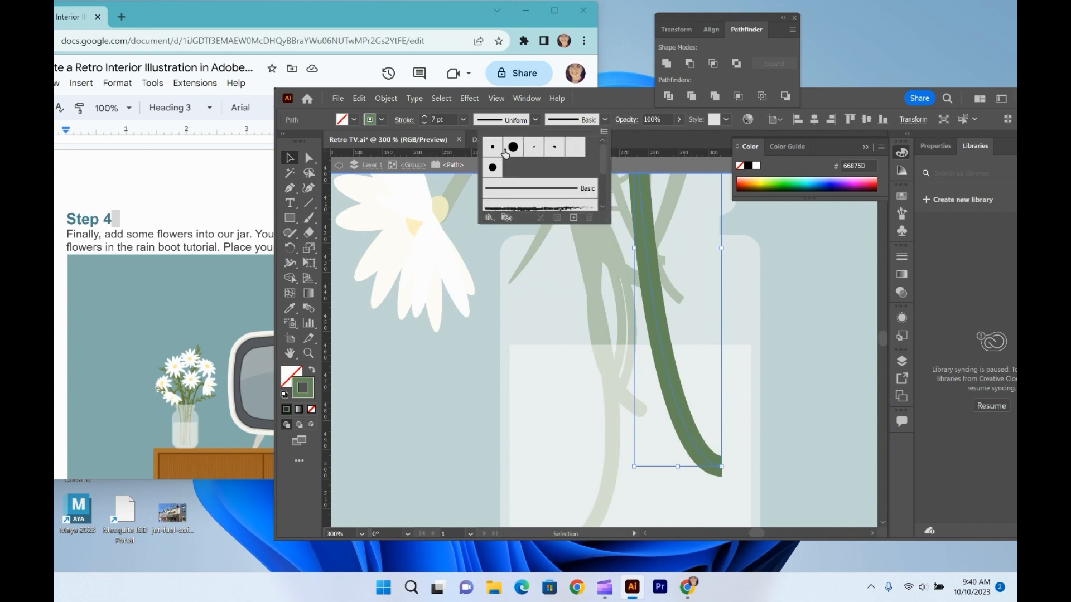
left_click(492, 148)
left_click(629, 393)
left_click(702, 349)
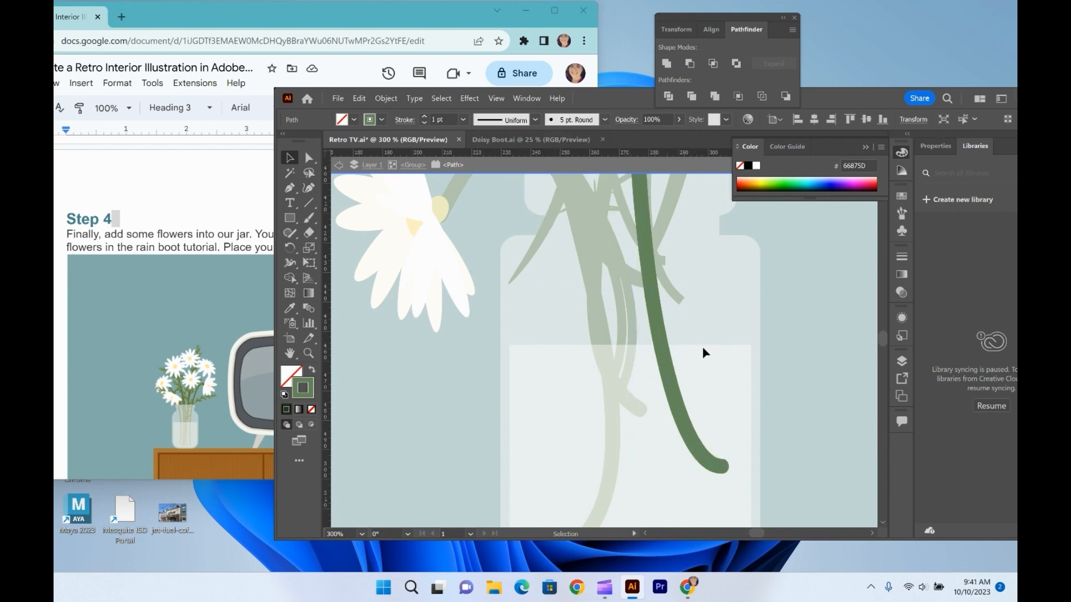
double_click(676, 283)
left_click(675, 284)
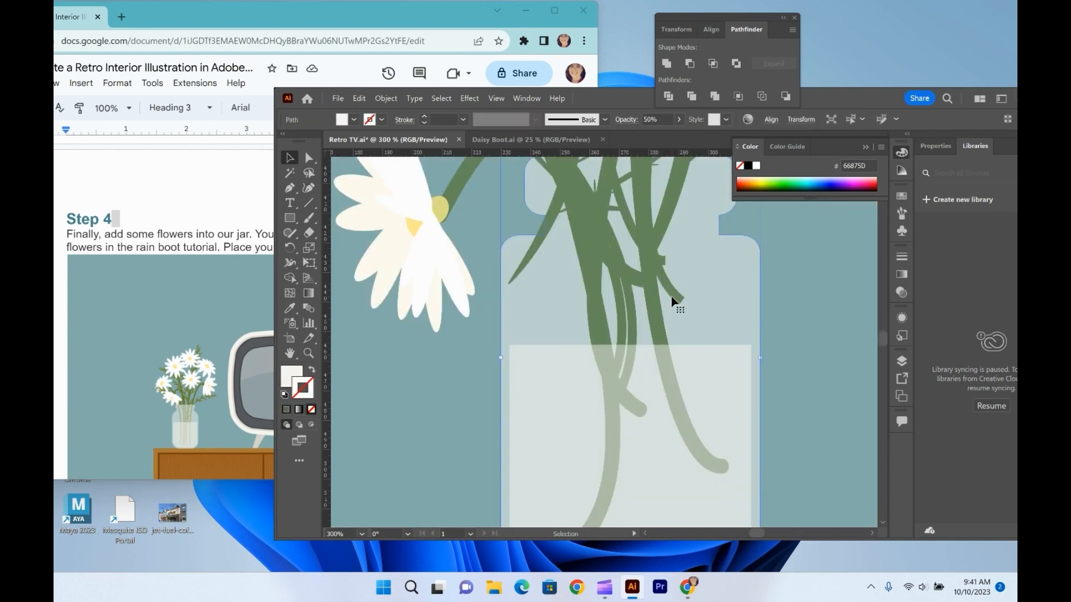
Apply the 3 pt. Oval brush to the right leafy sprig and swap its stroke and fill to leave only a green fill
scroll(672, 290, "up", 4)
double_click(675, 317)
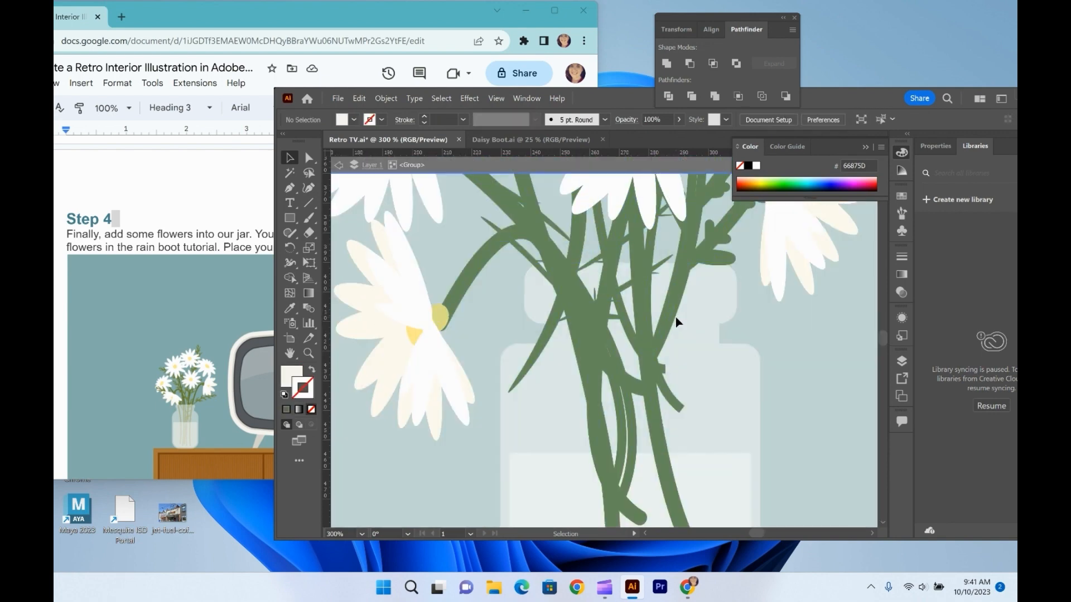
left_click(672, 324)
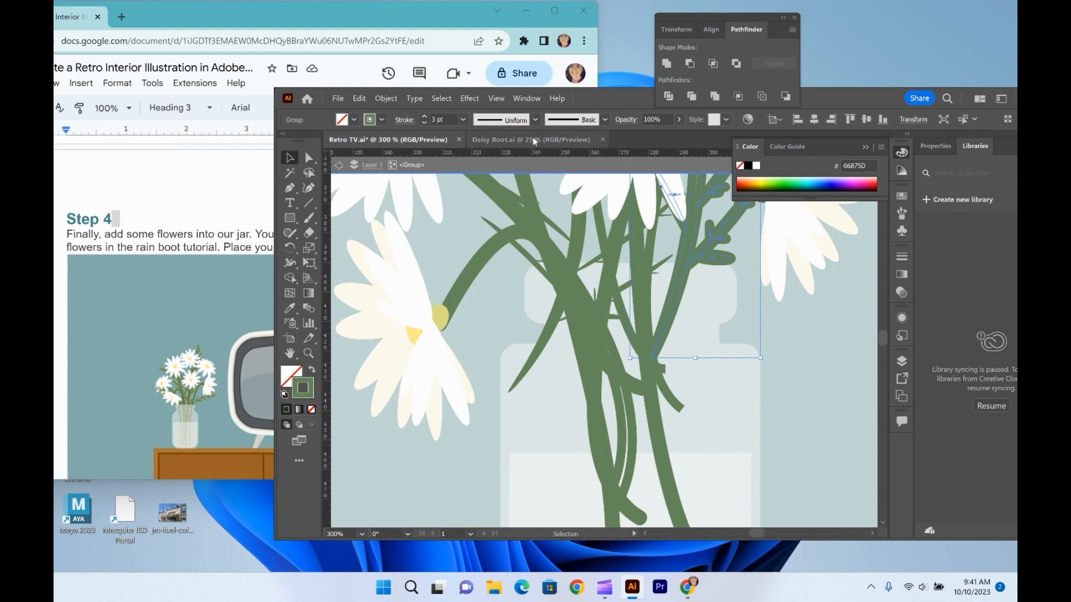
left_click(605, 119)
left_click(534, 147)
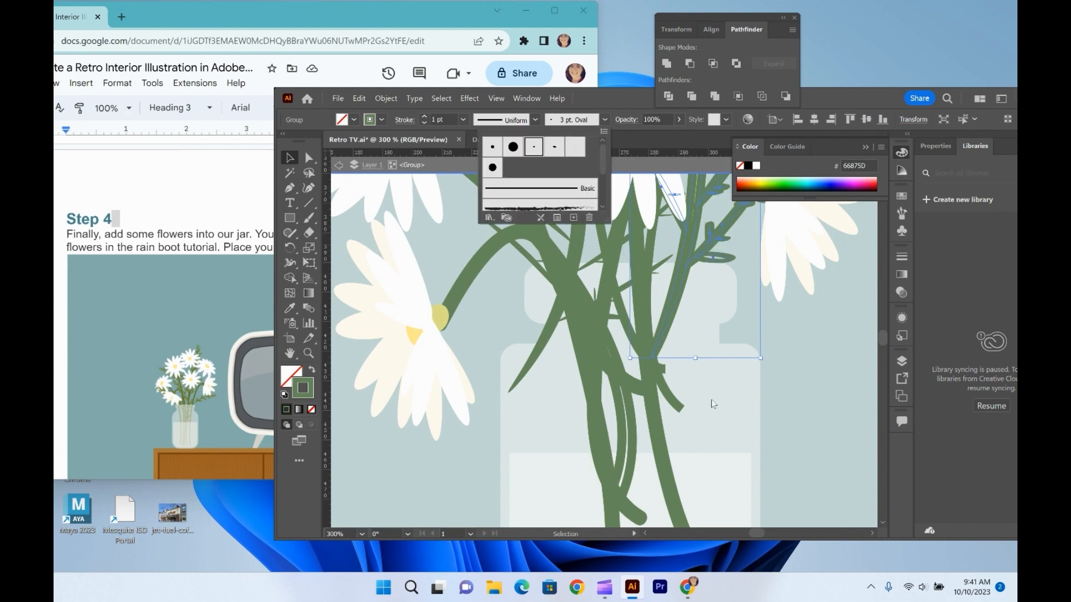
left_click(312, 370)
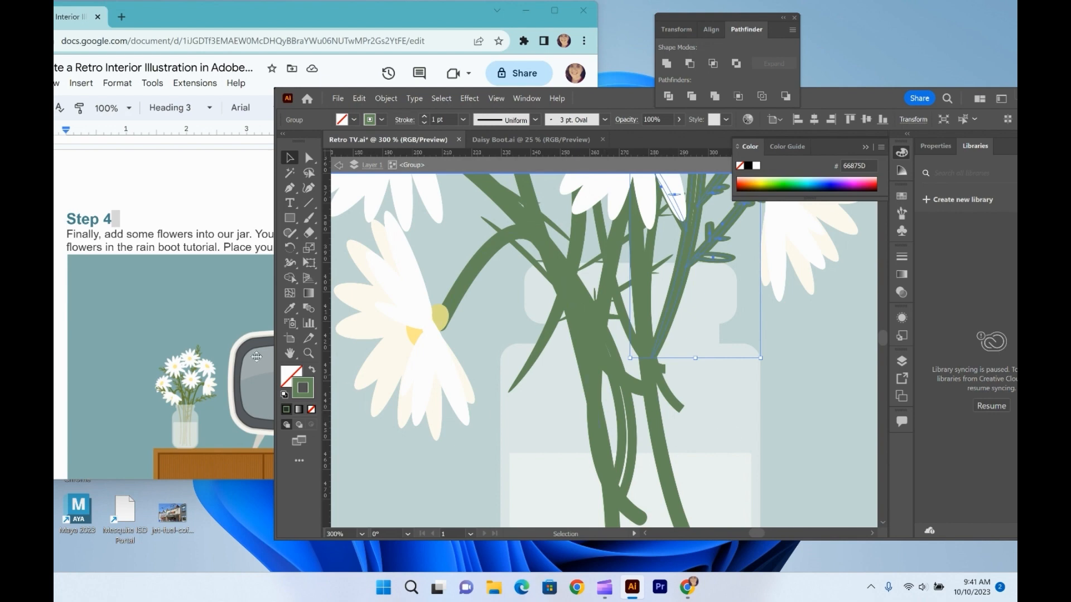
left_click(312, 370)
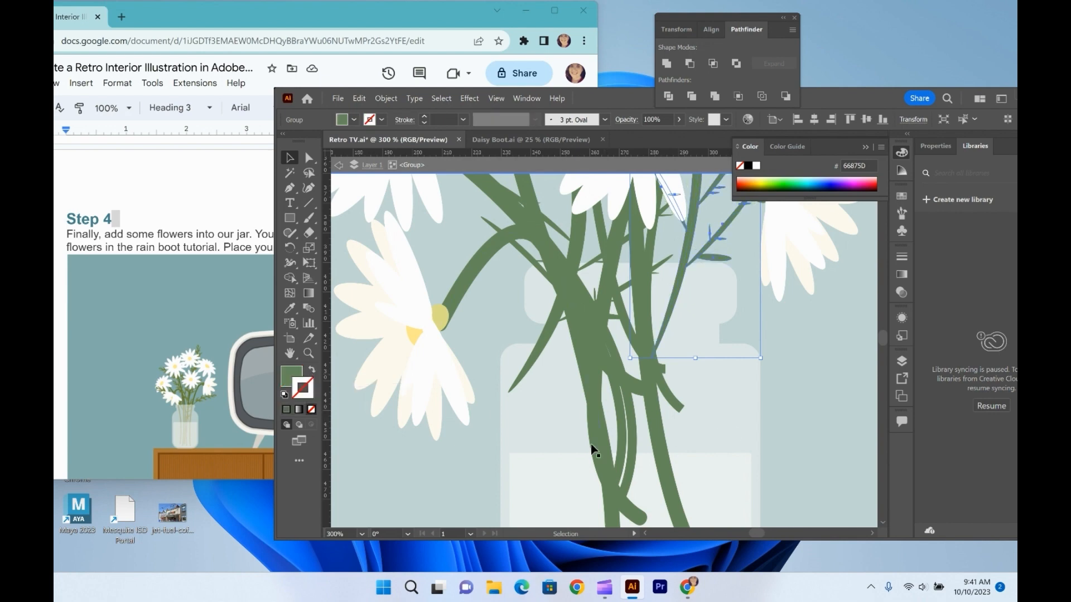
left_click(675, 416)
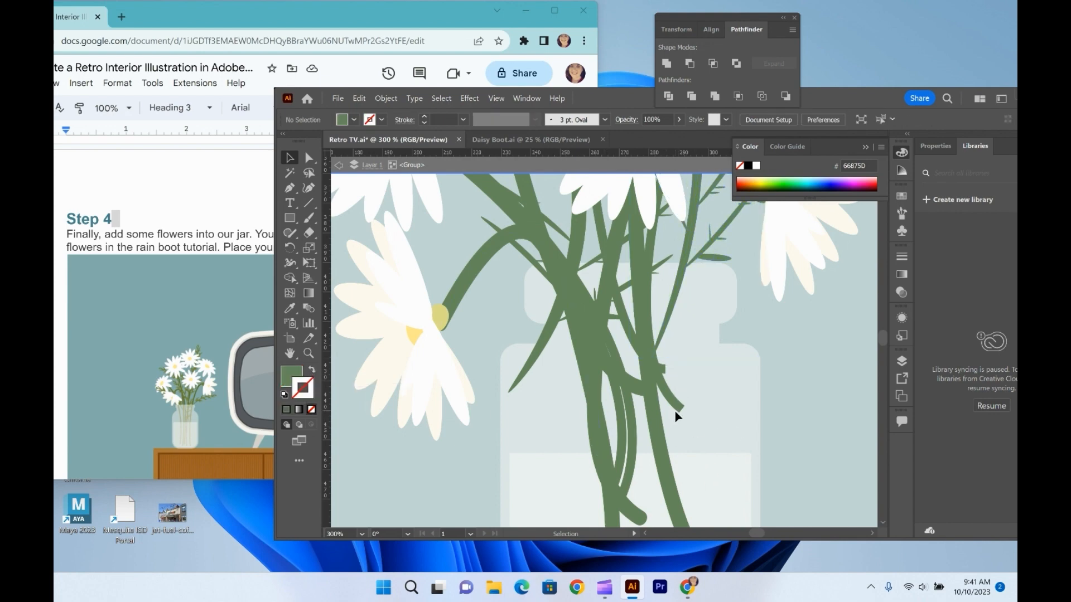
Apply the 5 pt. Round brush to the 3 pt stem ending just below the right side of the jar's neck
left_click(678, 408)
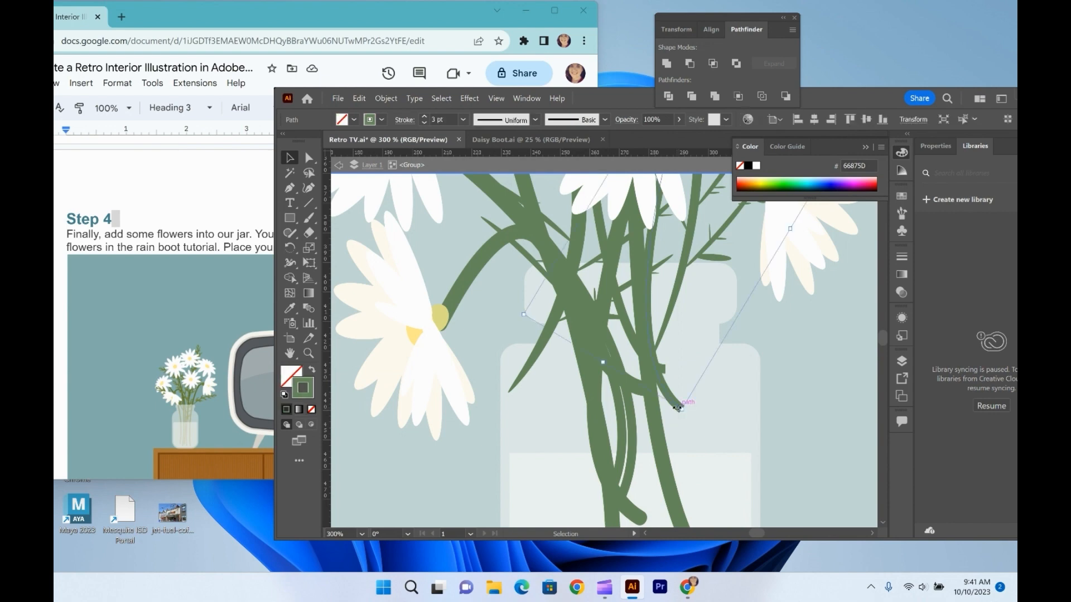
left_click(628, 340)
left_click(628, 340)
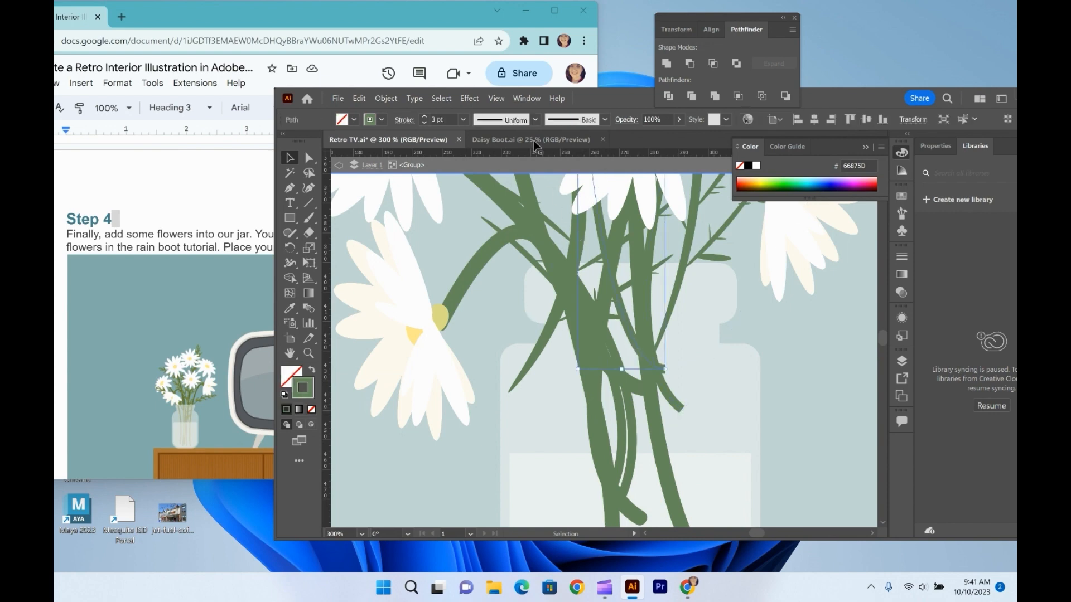
left_click(605, 120)
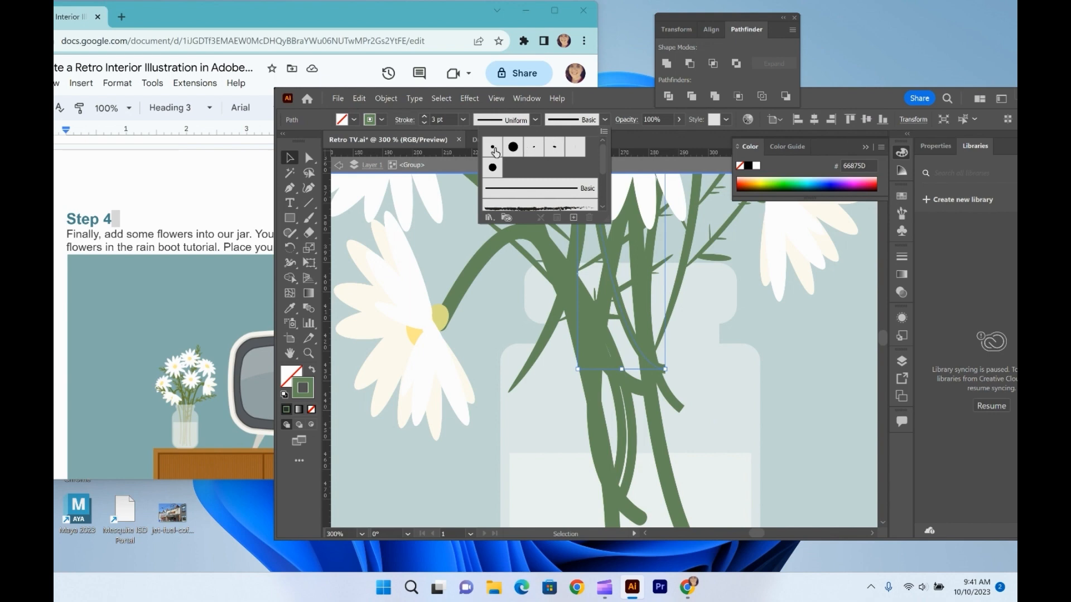
left_click(501, 169)
Apply the 5 pt. Round brush to the slanted 3 pt stem whose tip points to the right below the jar's shoulder
left_click(678, 411)
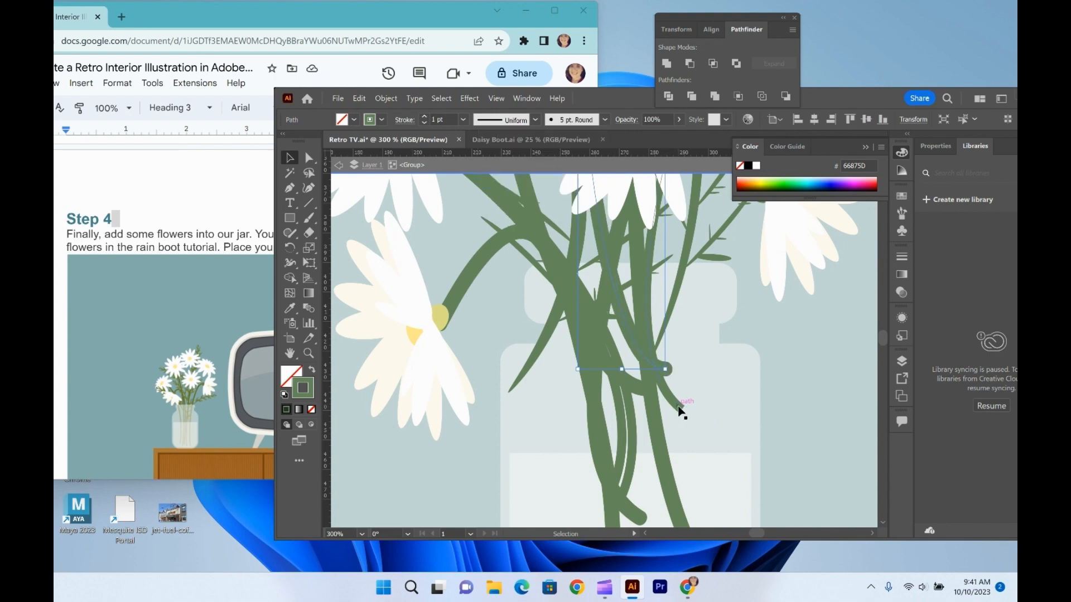
left_click(681, 410)
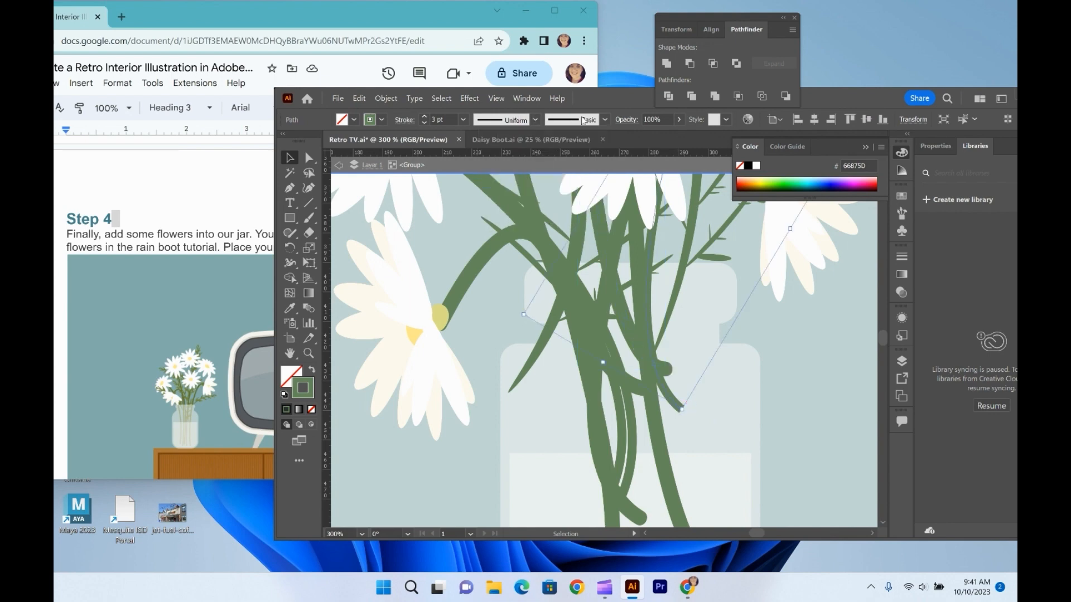
left_click(605, 120)
left_click(493, 147)
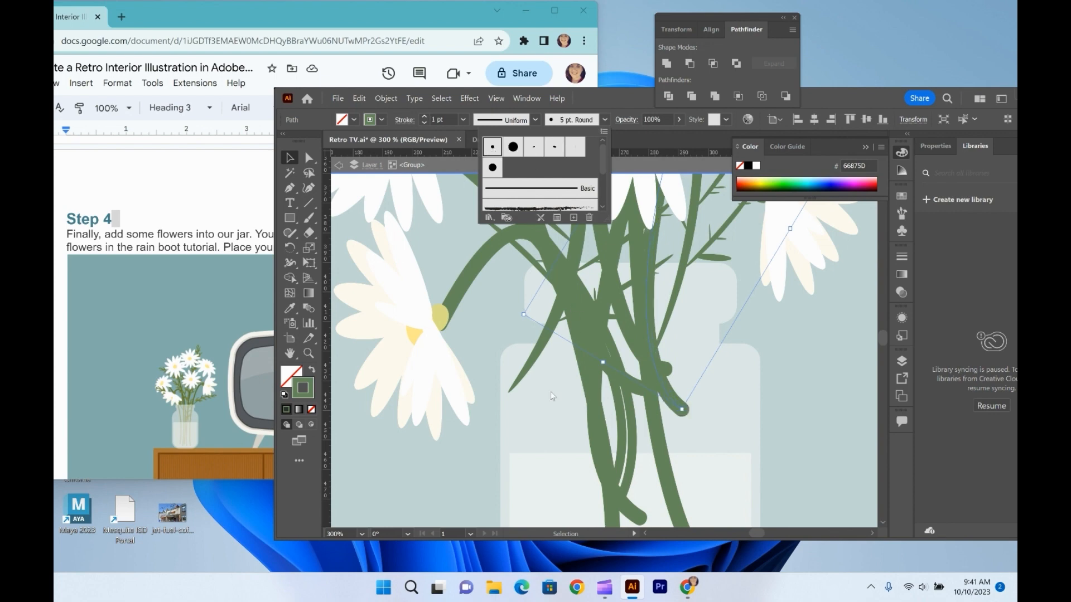
left_click(527, 369)
Move the left leafy sprig down and to the right so its lower tip sits inside the jar
left_click(529, 371)
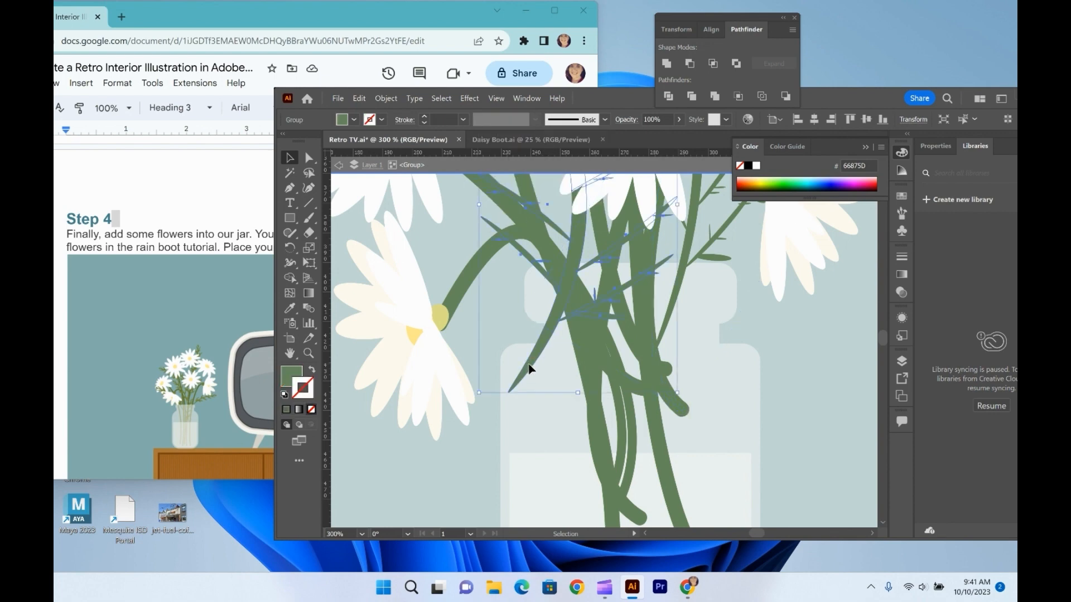
mouse_move(519, 372)
left_mouse_down()
mouse_move(547, 418)
mouse_move(549, 467)
mouse_move(558, 474)
mouse_move(559, 457)
mouse_move(594, 464)
mouse_move(580, 471)
left_mouse_up()
scroll(581, 474, "down", 3)
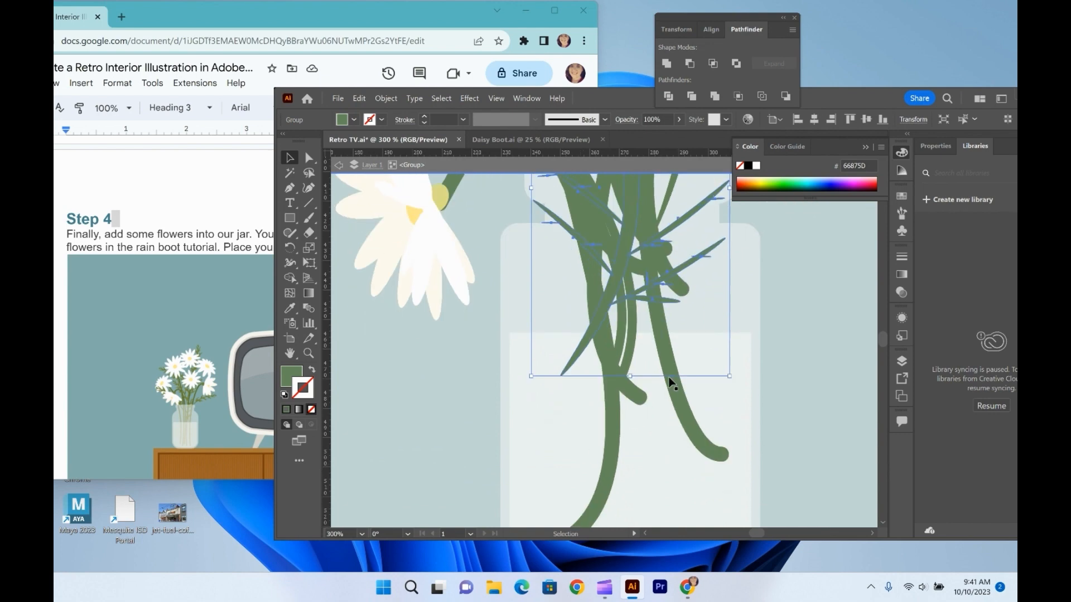
Move the right daisy's curved stem slightly lower in the jar and exit the isolated flower group
left_click_drag(639, 404, 663, 446)
scroll(657, 438, "up", 6)
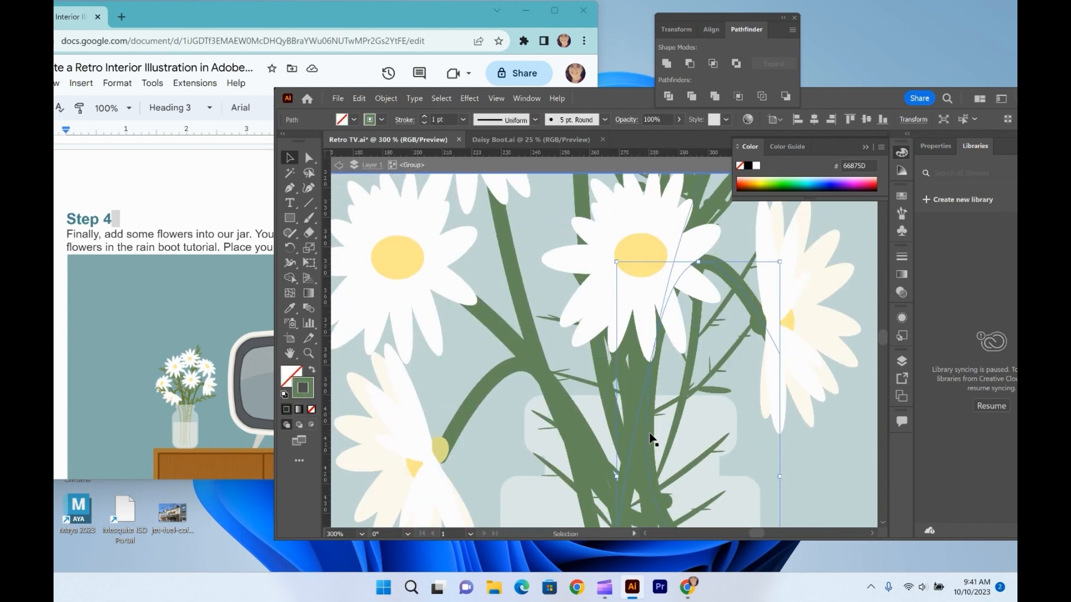
scroll(650, 435, "up", 6)
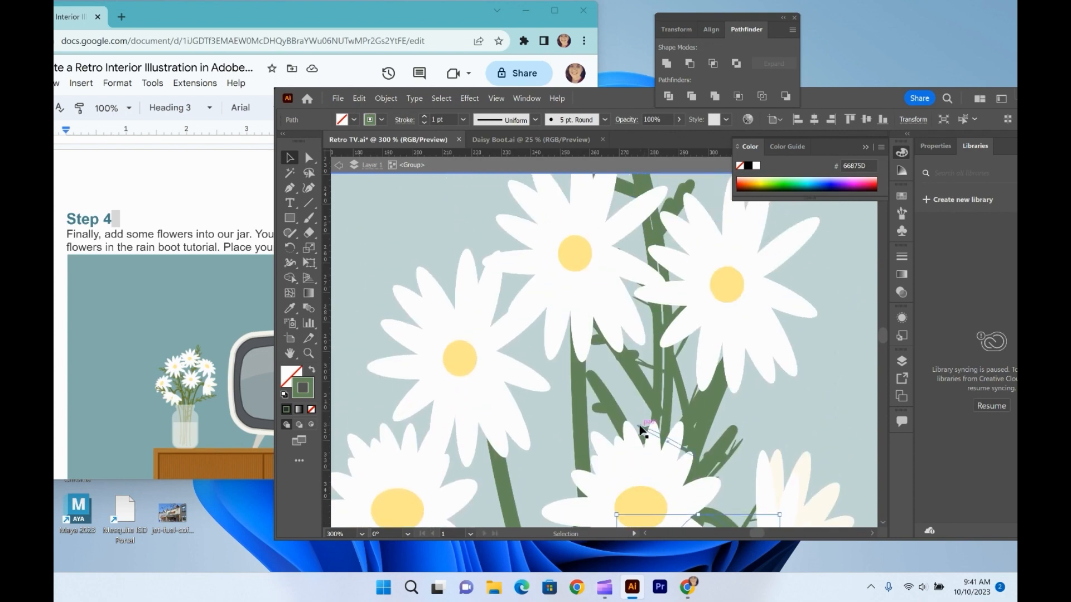
key("ctrl+minus")
key("ctrl+minus")
key("ctrl+minus")
key("ctrl+minus")
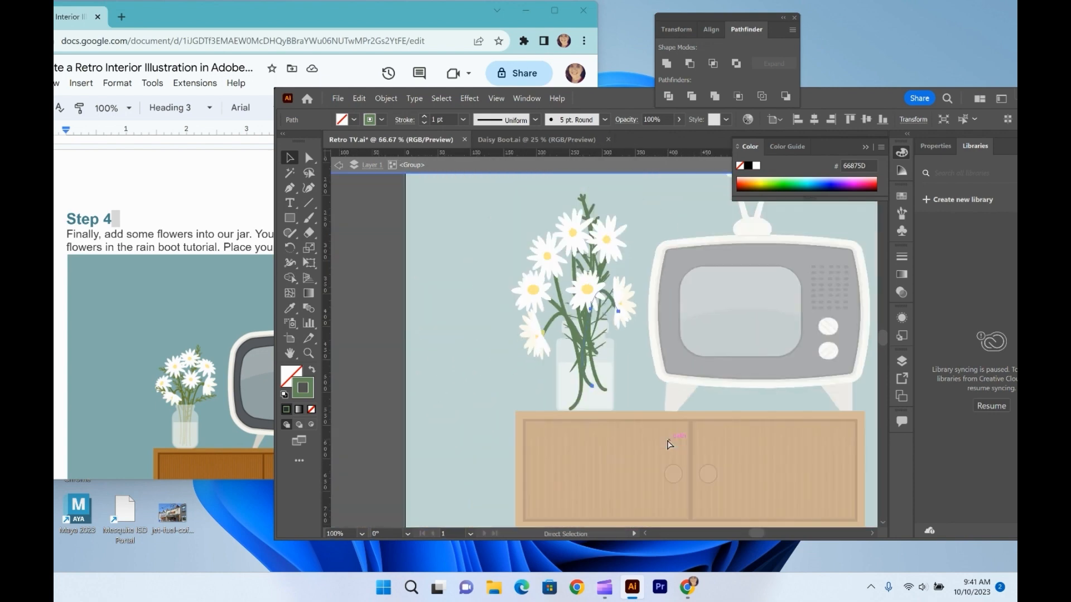
key("v")
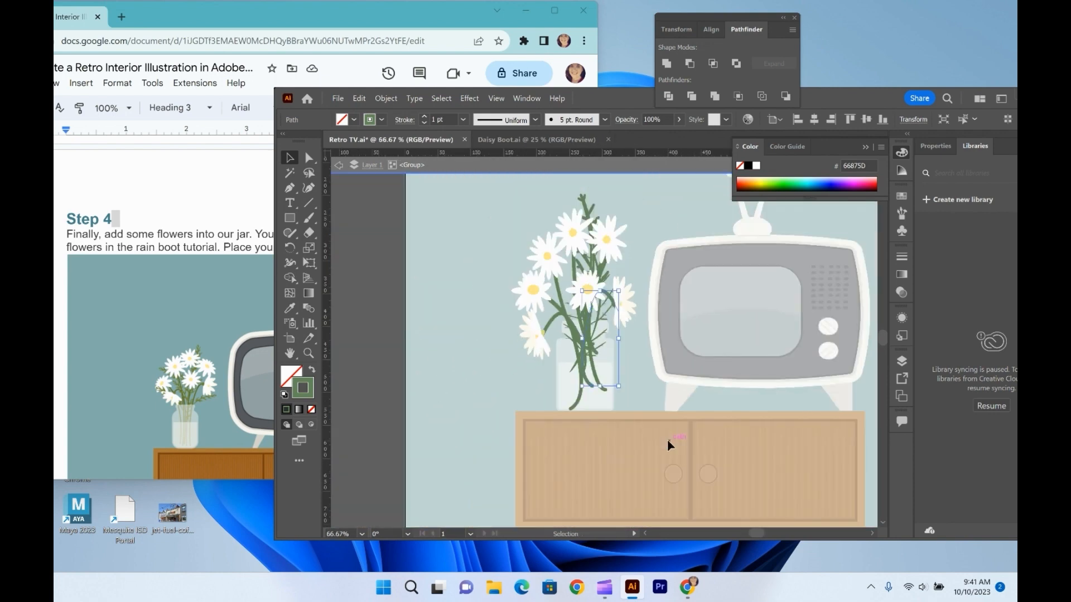
left_click(648, 386)
double_click(648, 387)
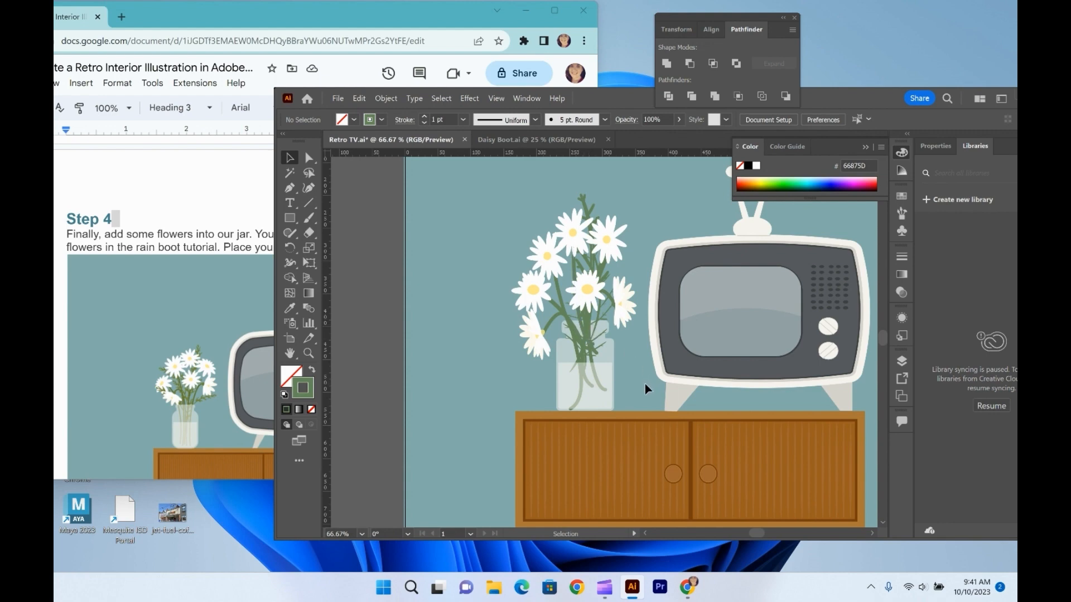
Compare the whole illustration with the finished reference image in the tutorial document's conclusion
key("ctrl+minus")
key("ctrl+minus")
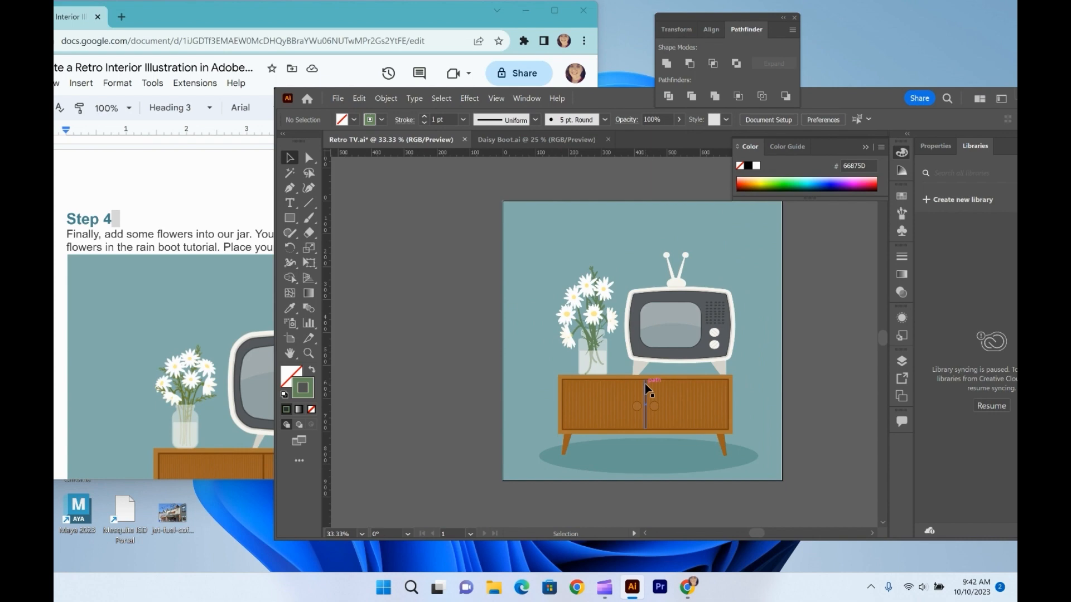
scroll(163, 272, "down", 8)
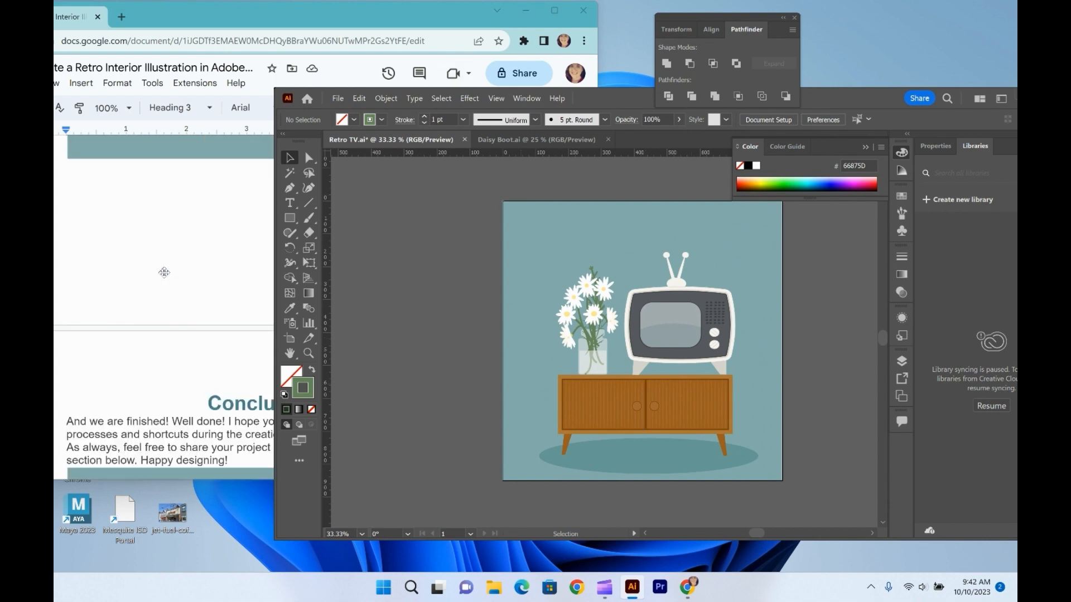
scroll(164, 272, "up", 1)
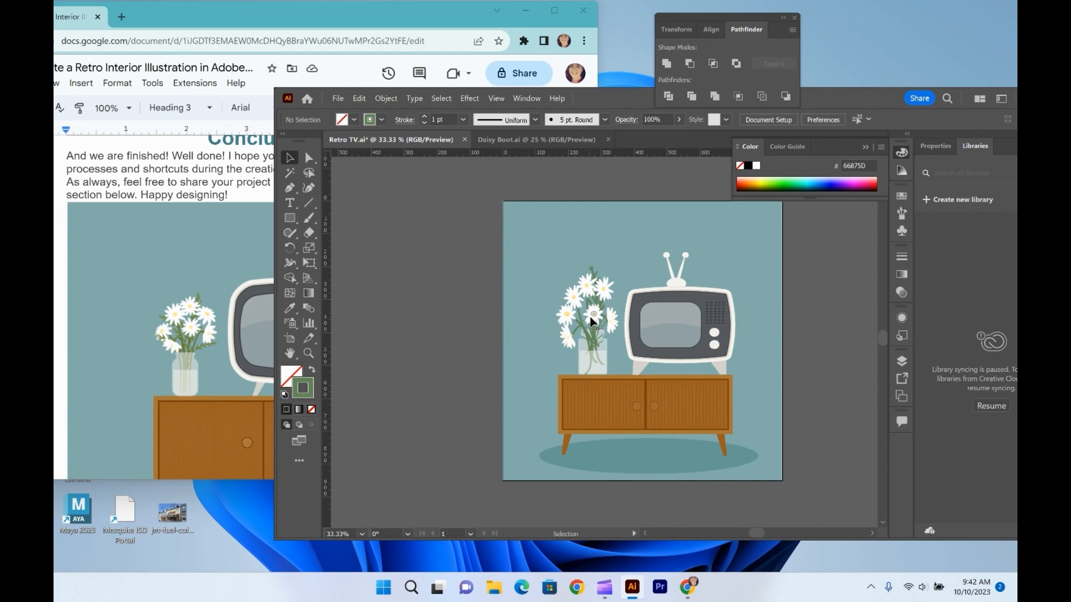
Bring both translucent shapes of the glass jar to the front, over the flower stems, and deselect them
left_click(607, 347)
right_click(607, 347)
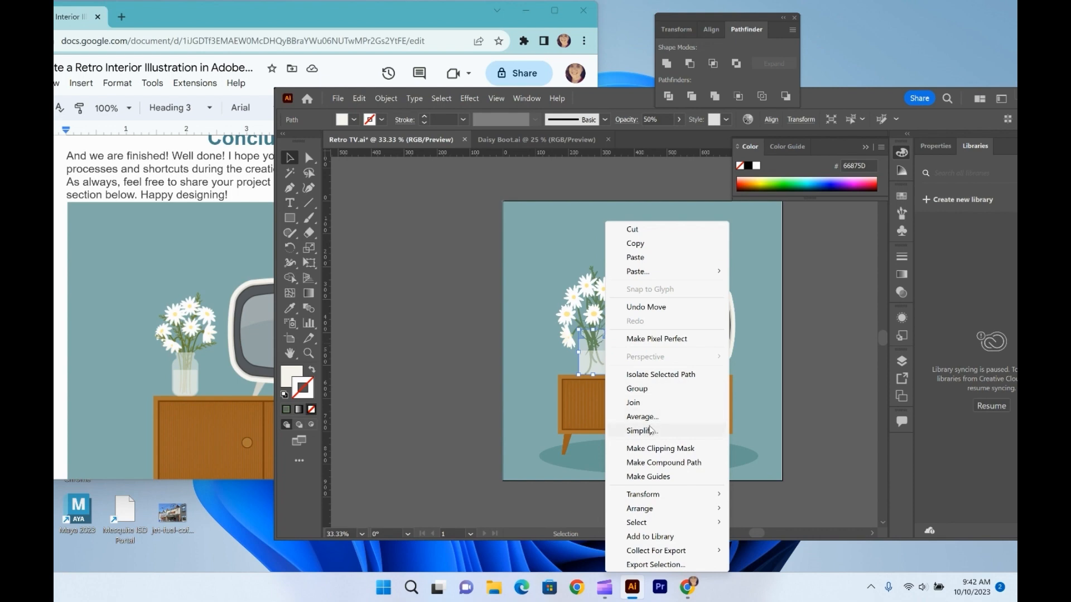
left_click(588, 363)
right_click(588, 358)
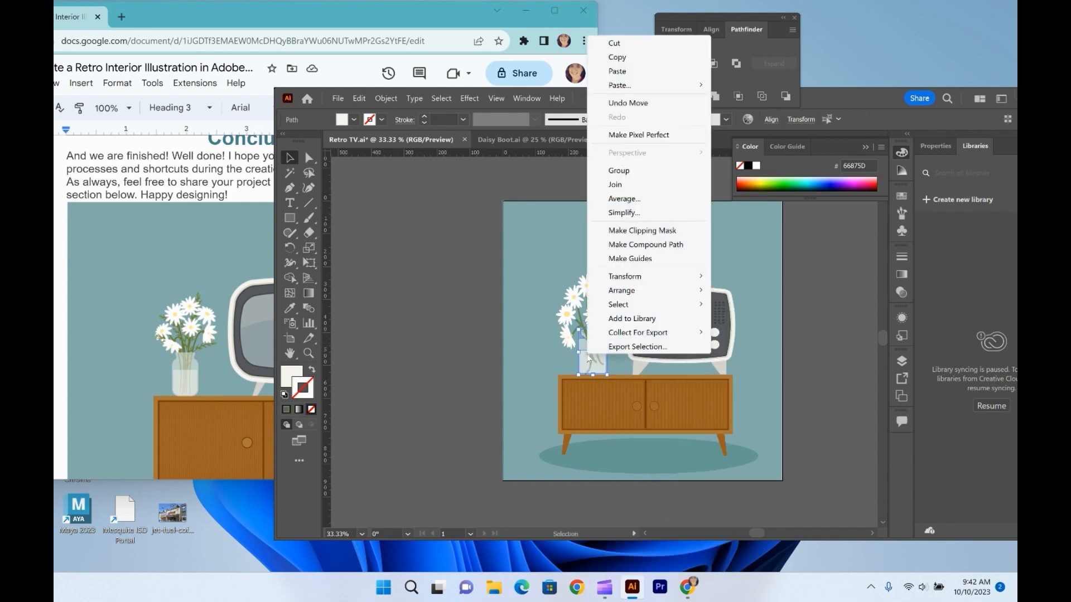
mouse_move(624, 290)
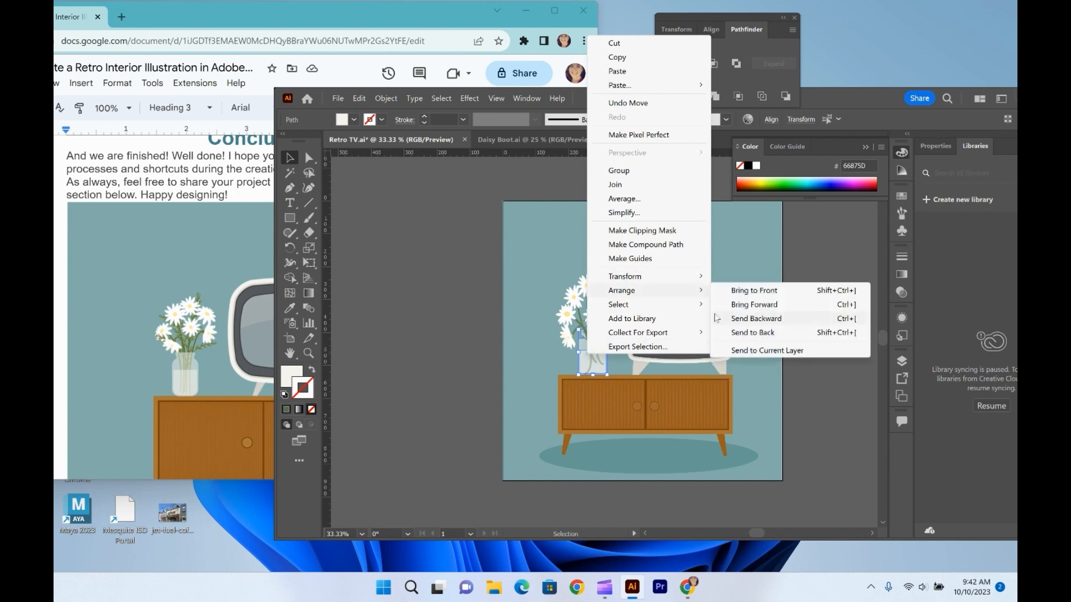
left_click(764, 291)
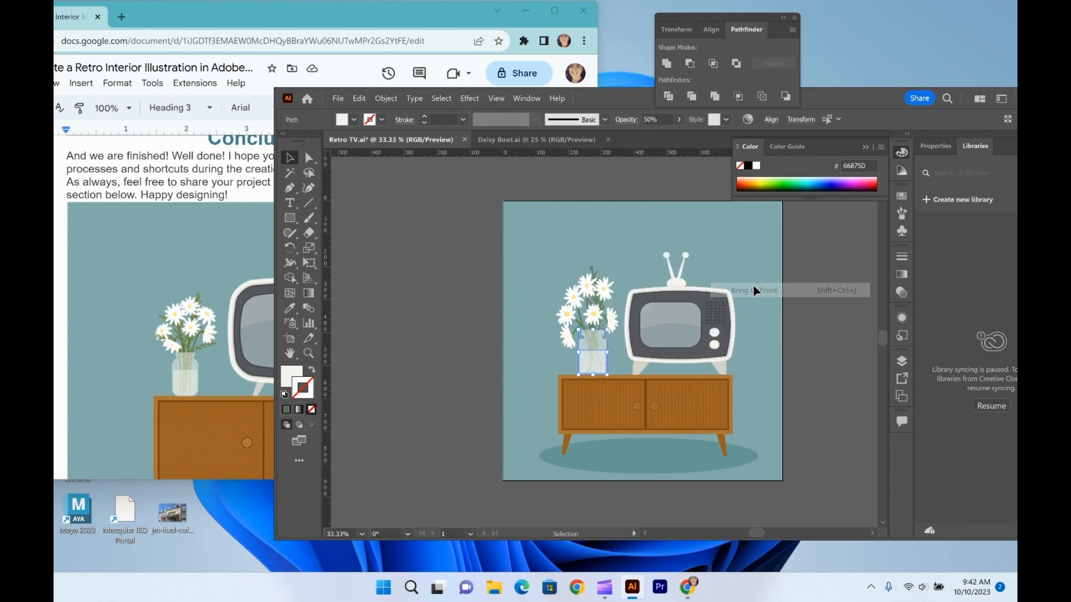
left_click(516, 372)
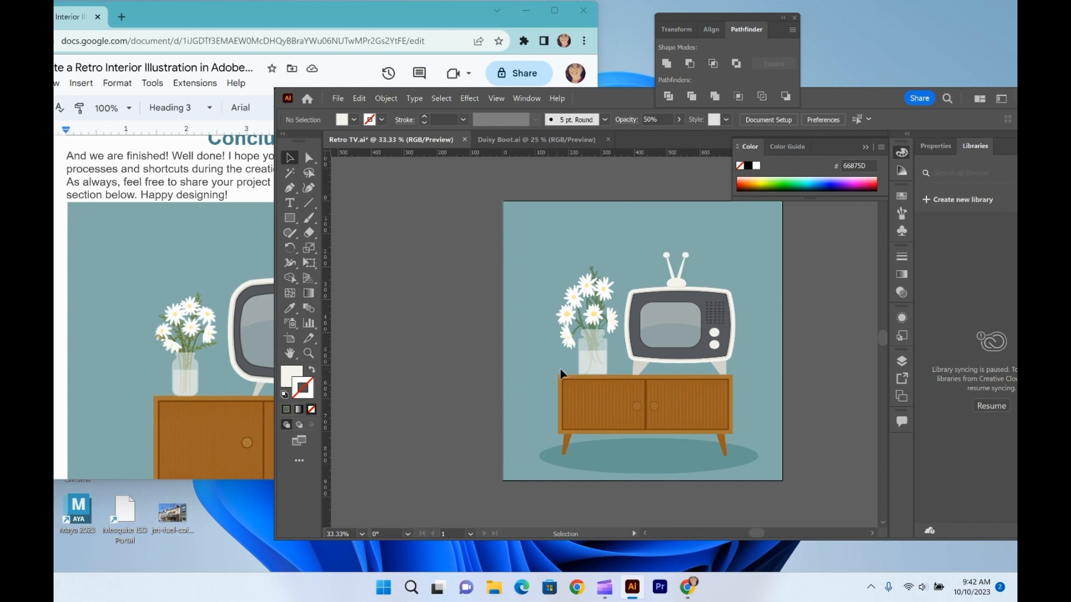
Unlock Layer 2, which holds the background rectangle, and check that the rectangle can be selected
left_click(903, 361)
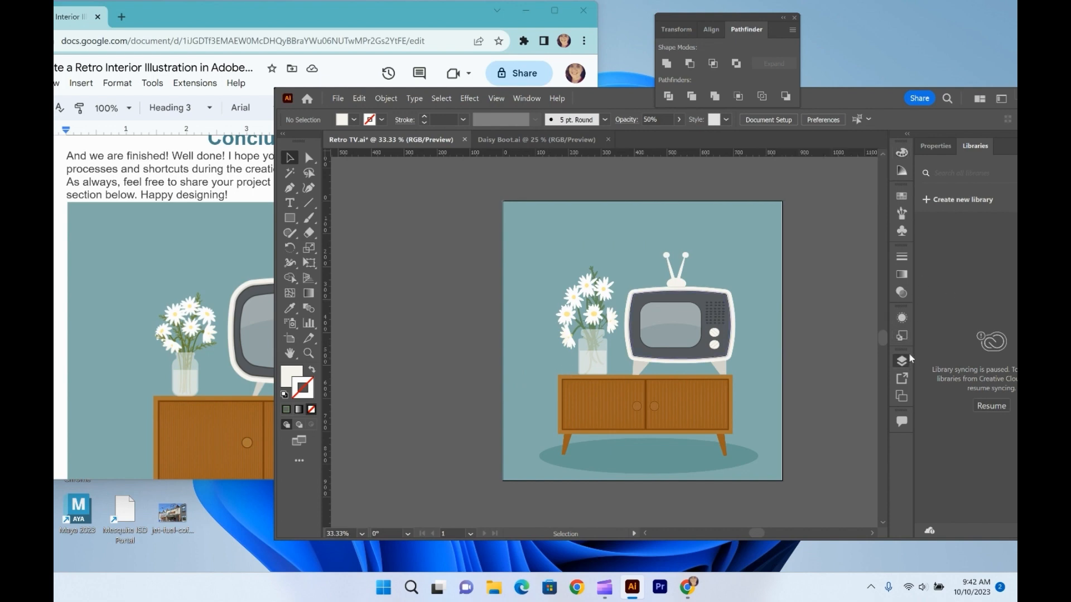
scroll(747, 428, "down", 1)
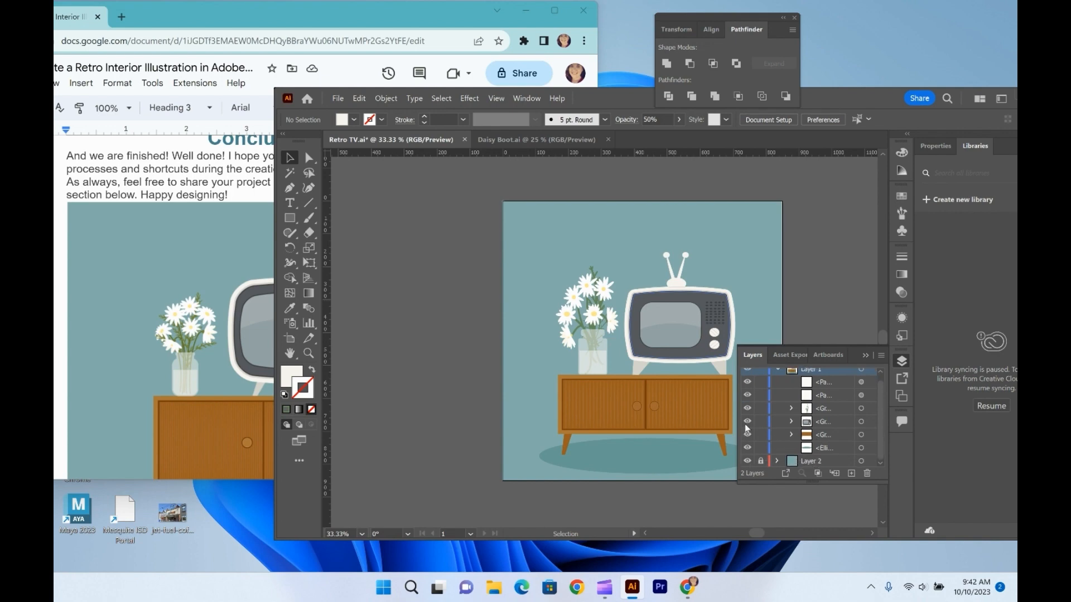
left_click(761, 461)
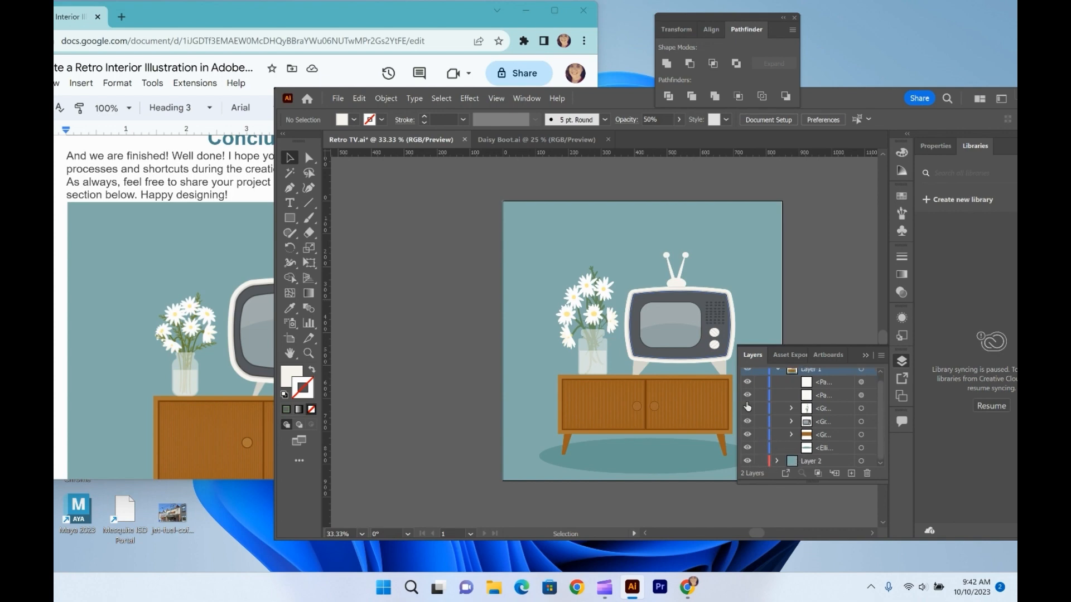
left_click(772, 304)
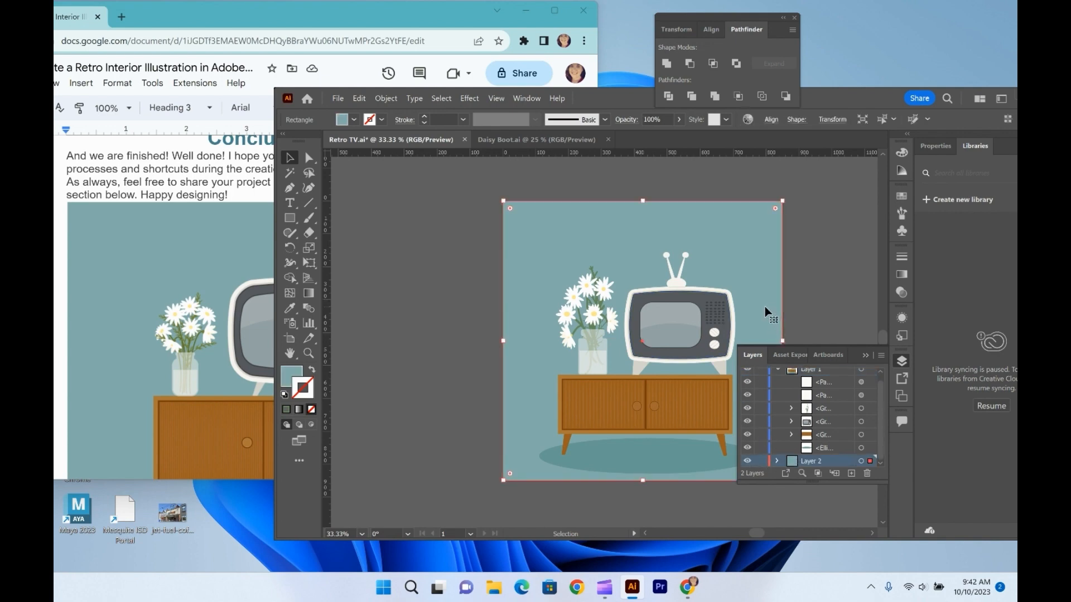
left_click(461, 384)
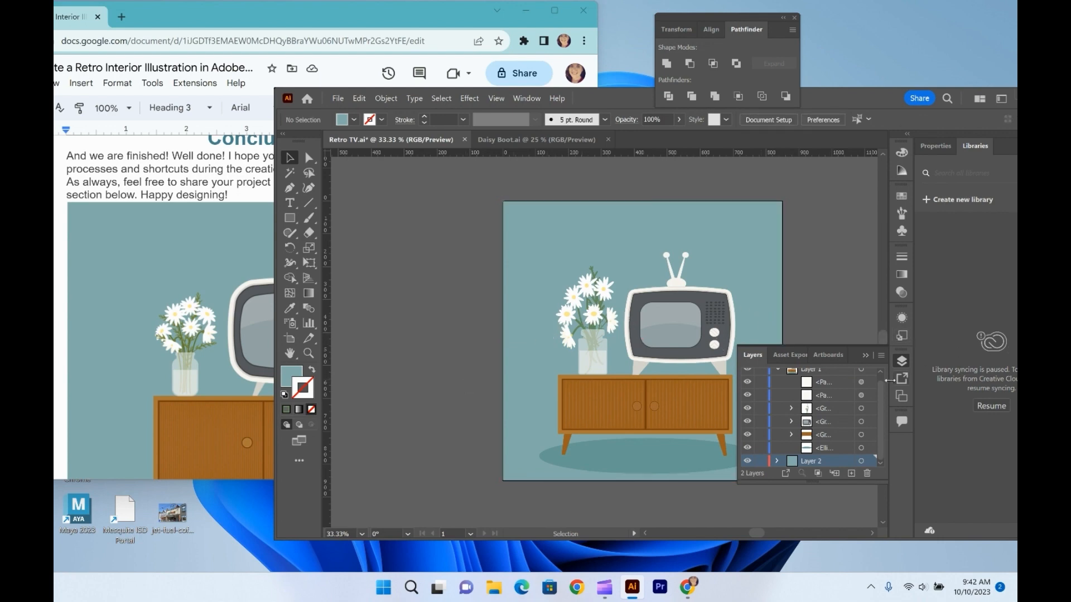
left_click(864, 354)
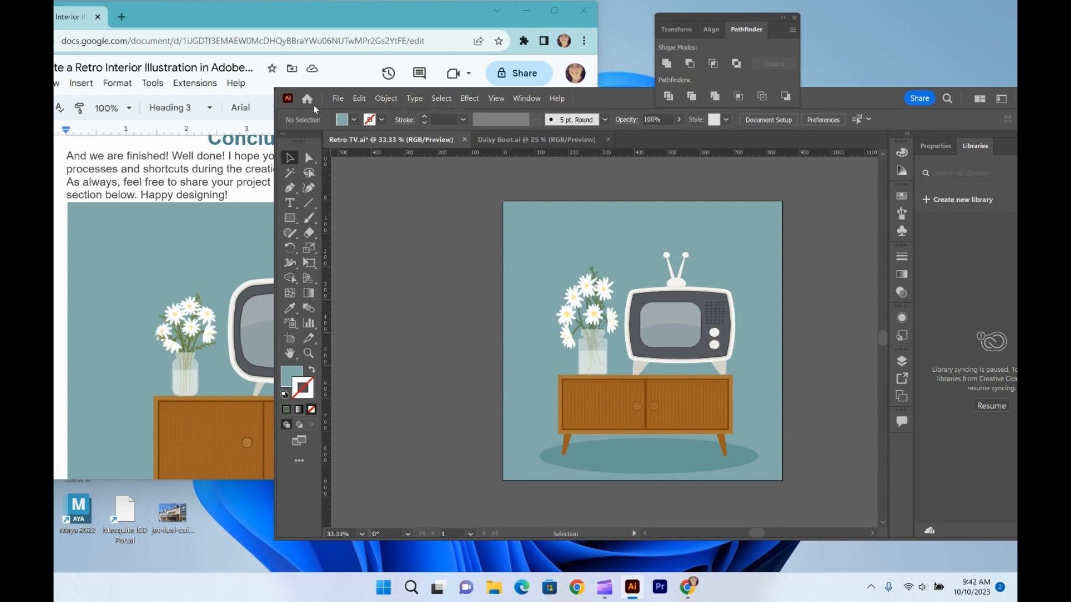
Export the illustration to the Desktop as the JPEG file Retro TV, in RGB with medium quality 5 at Screen (72 ppi)
left_click(338, 98)
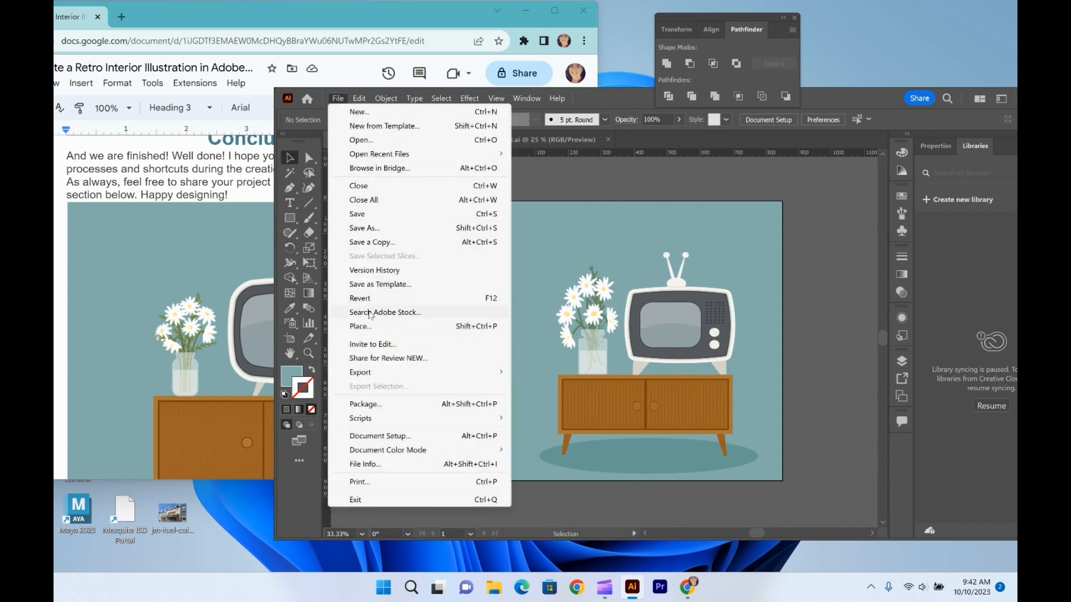
mouse_move(377, 379)
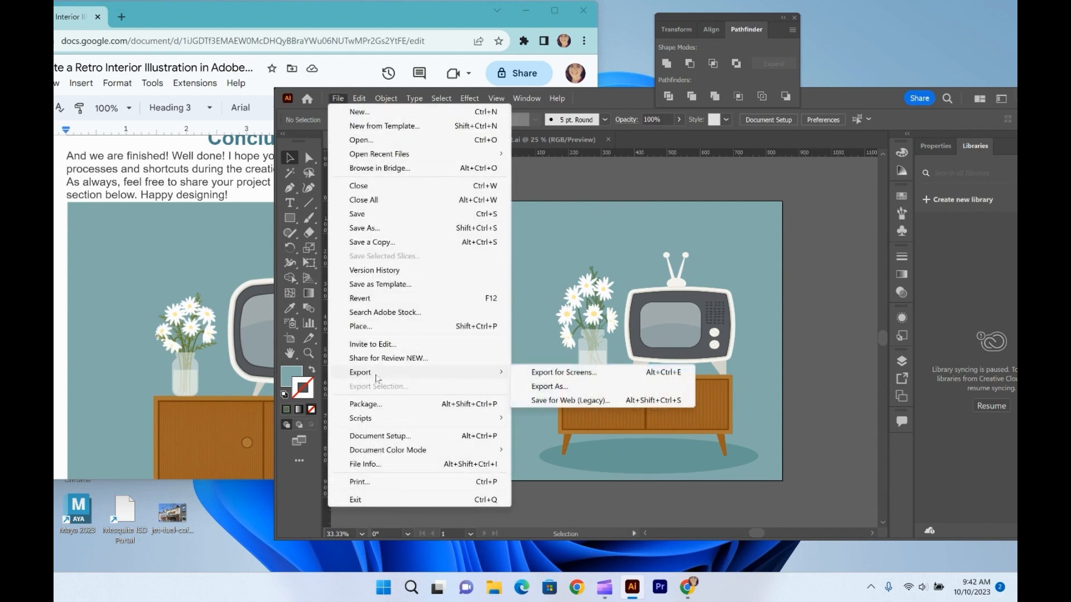
left_click(544, 386)
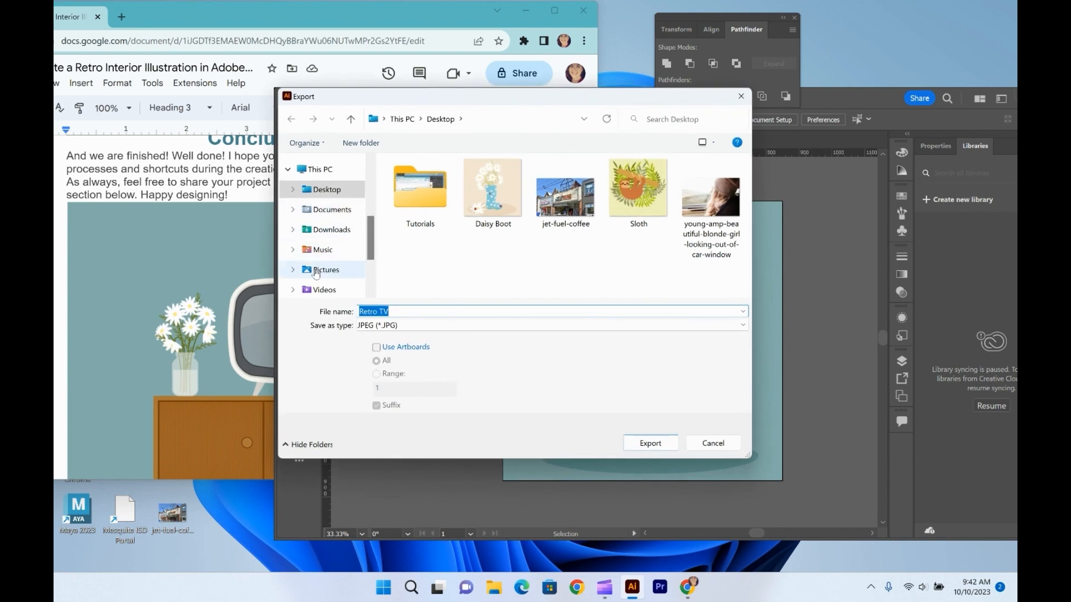
left_click(632, 446)
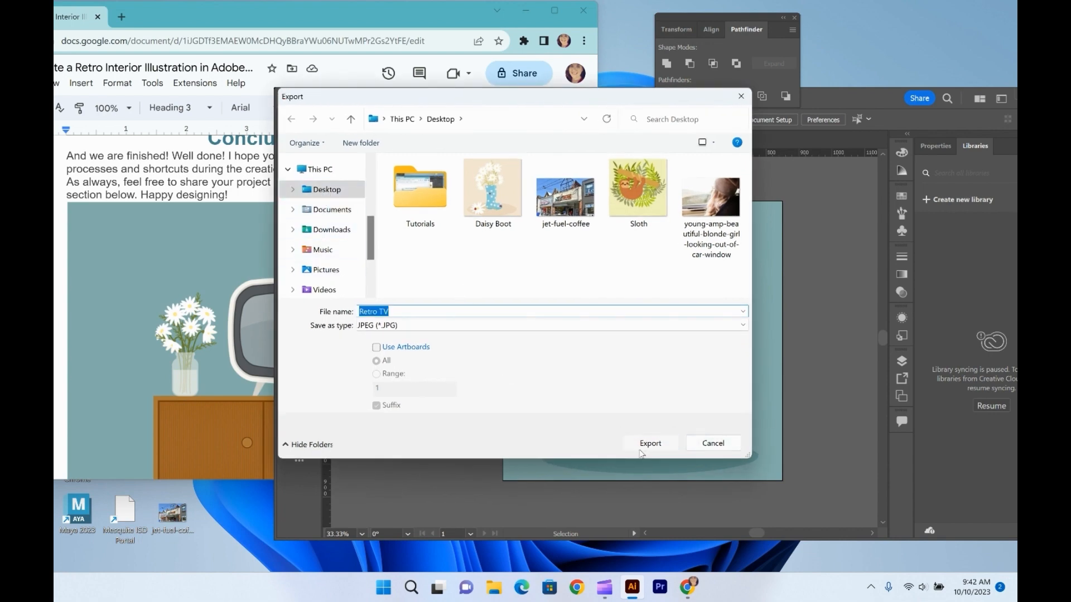
left_click(583, 468)
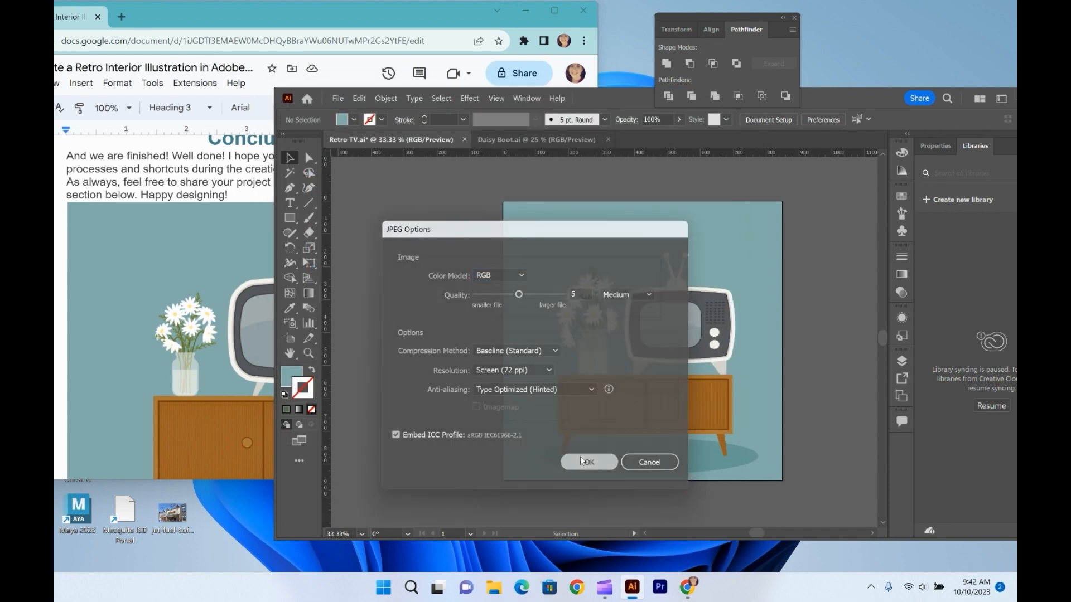